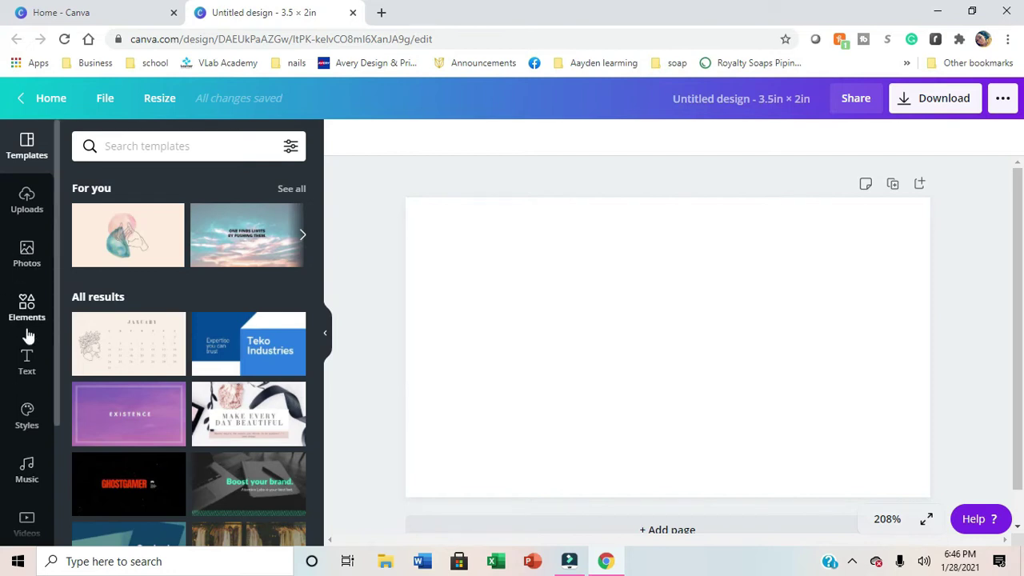
- Show the uploaded images, including the gold frames and black-and-gold texture, and scroll down to Folders
left_click(32, 210)
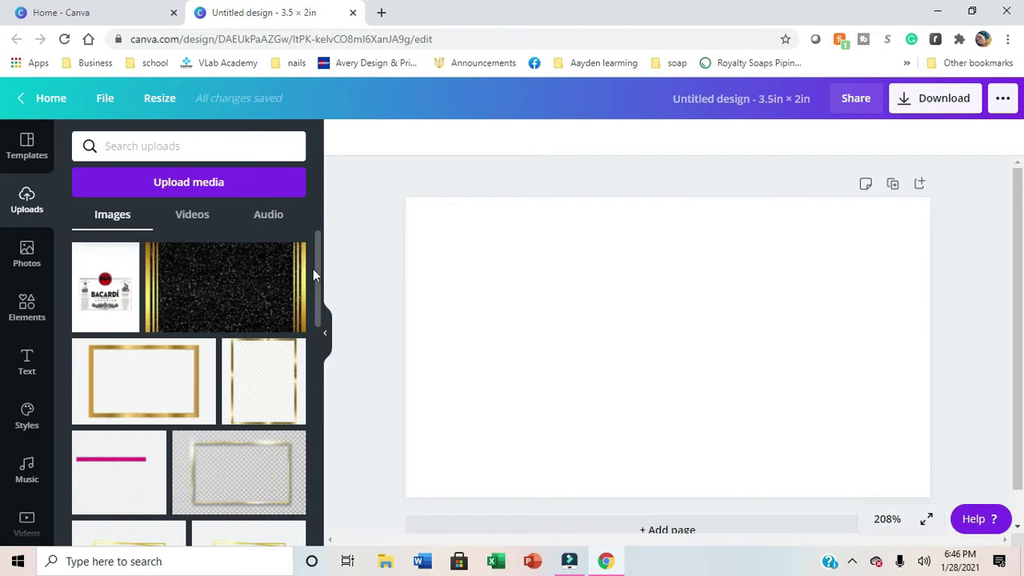
scroll(318, 280, "down", 1)
left_click_drag(319, 290, 323, 268)
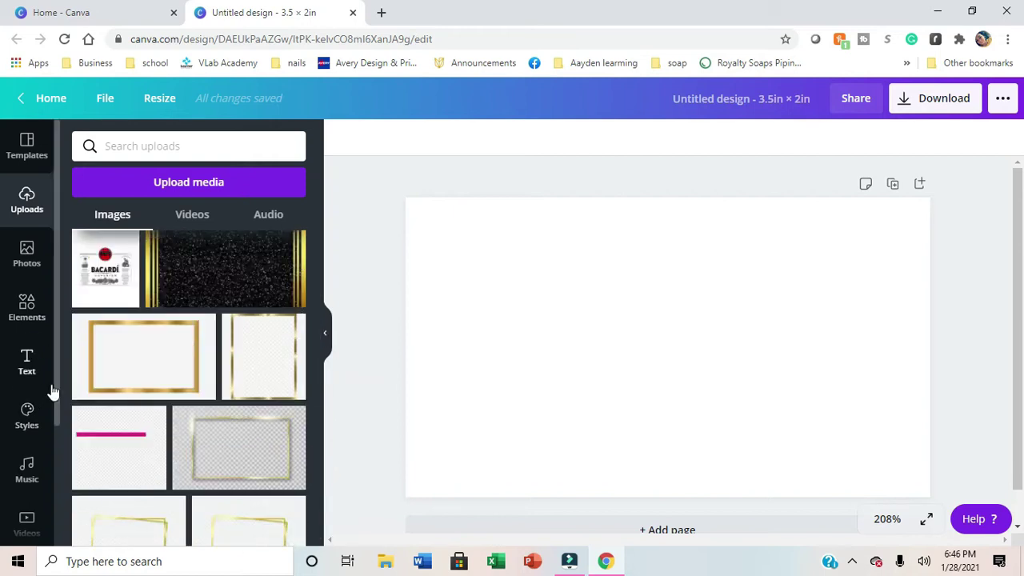
left_click_drag(56, 414, 55, 521)
- Open the background folder under Folders and browse its photos for the marble image
left_click(24, 474)
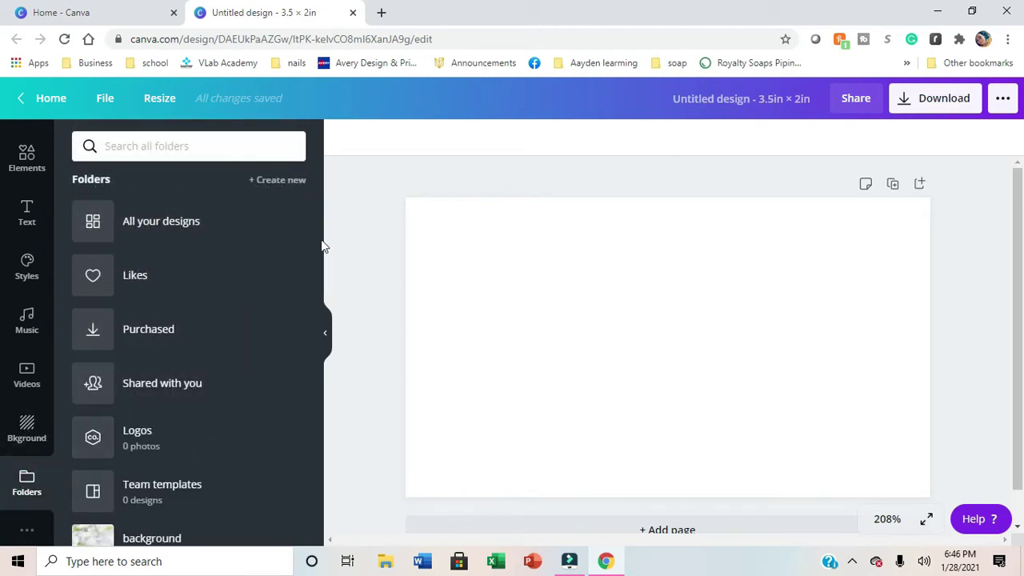
left_click_drag(317, 240, 316, 296)
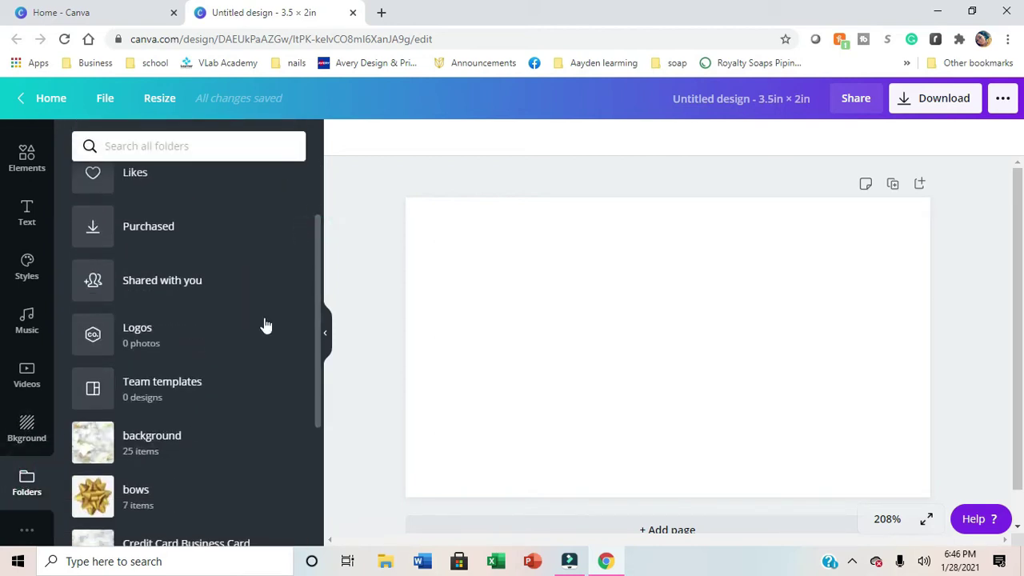
left_click(117, 462)
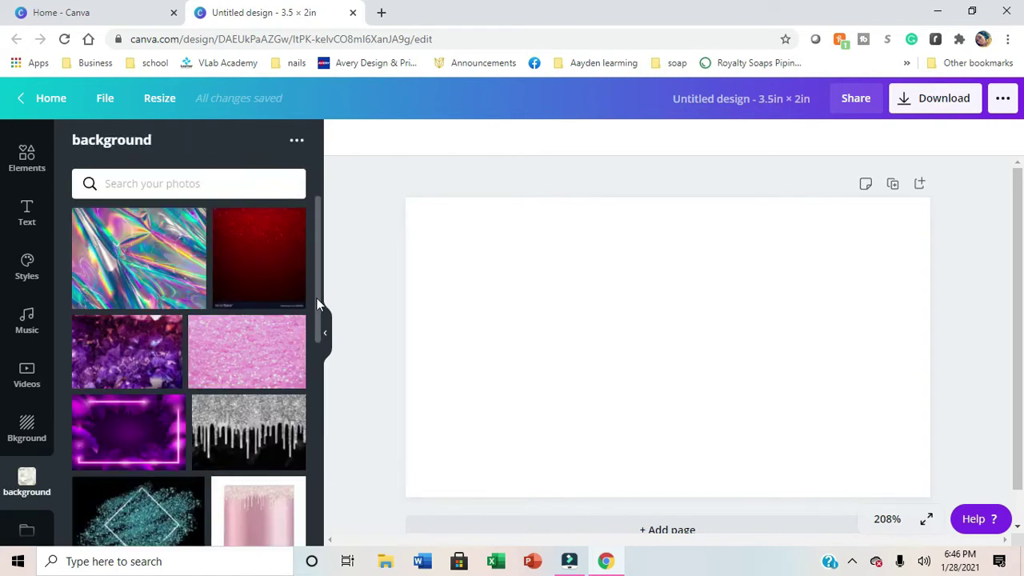
left_click_drag(317, 298, 308, 440)
left_click(269, 374)
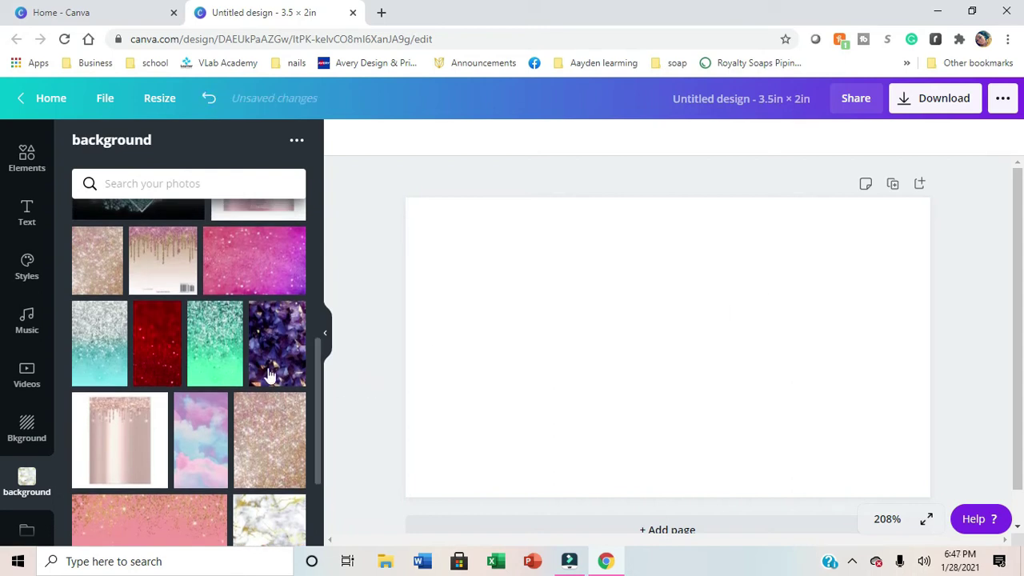
left_click_drag(317, 363, 311, 240)
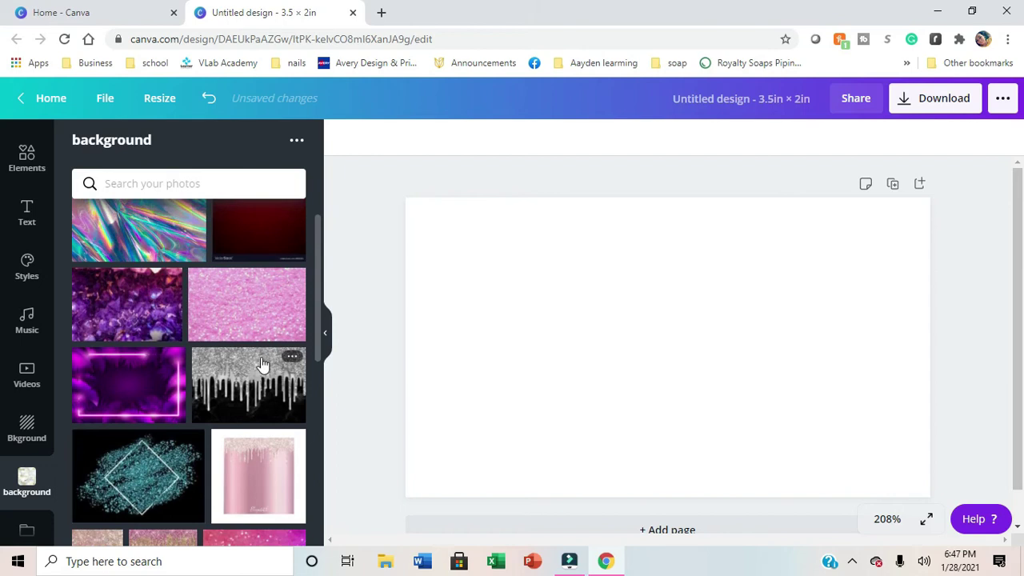
left_click_drag(317, 286, 312, 213)
left_click_drag(327, 300, 328, 506)
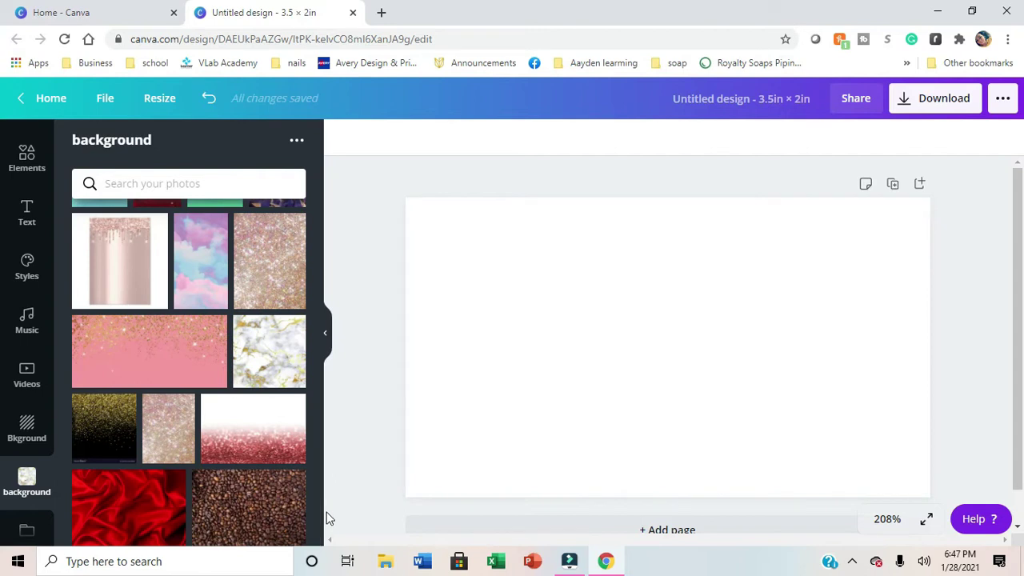
- Add the white-and-gold marble photo and set it as the card's background
left_click(268, 354)
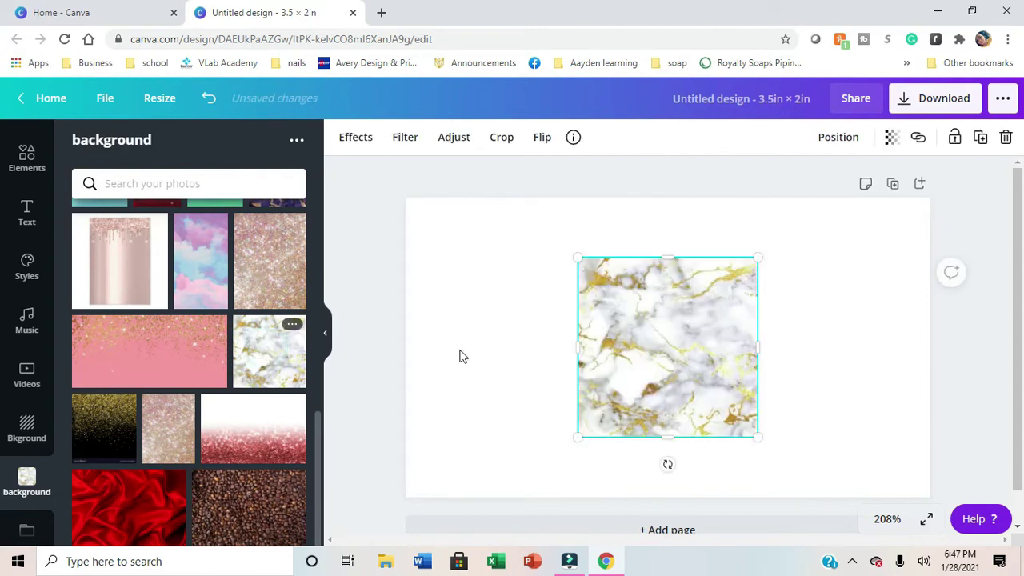
right_click(653, 375)
left_click(704, 519)
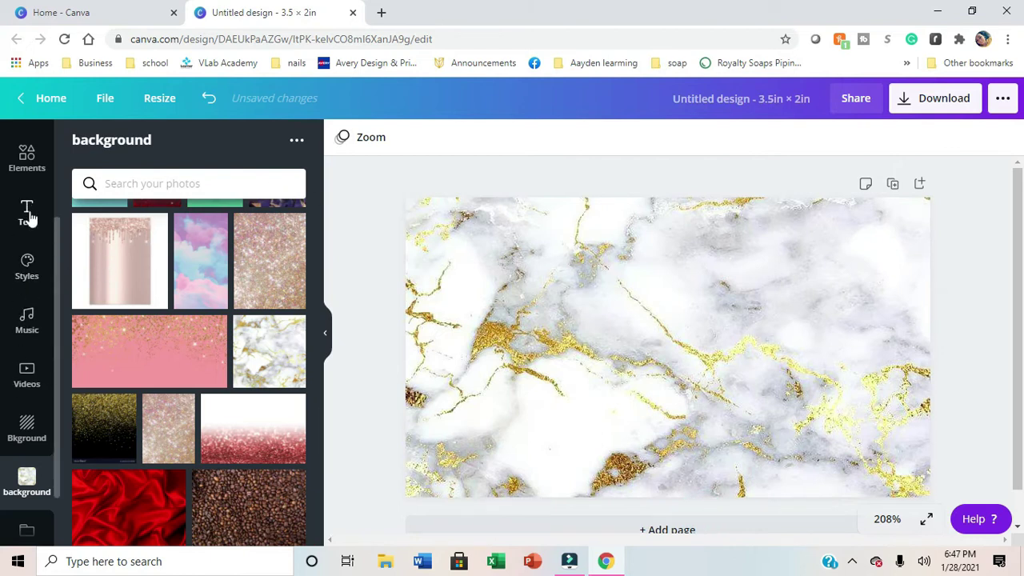
left_click(26, 159)
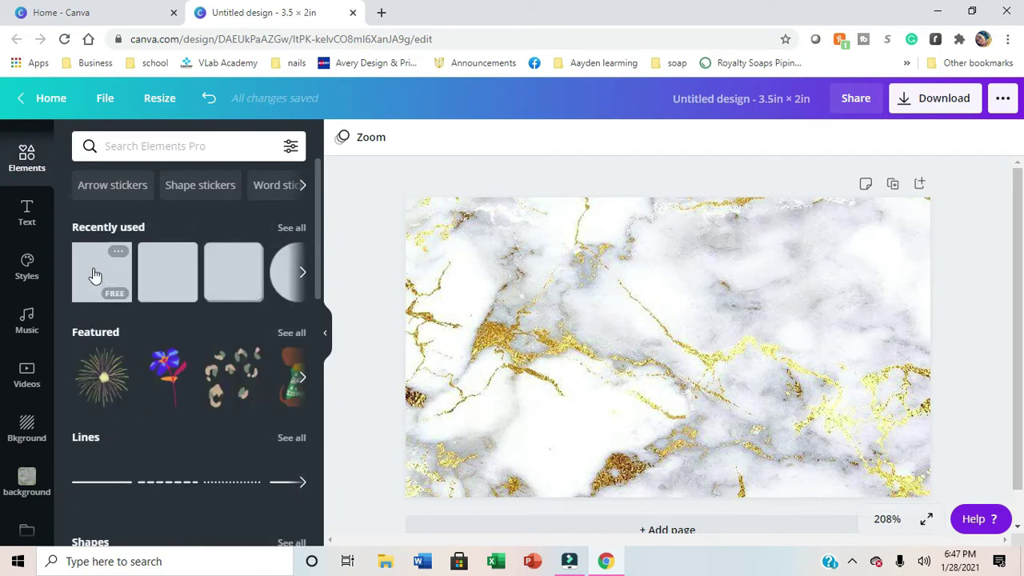
- Add a square and stretch it into a wide rectangle centred on the card, leaving a marble border
left_click(102, 271)
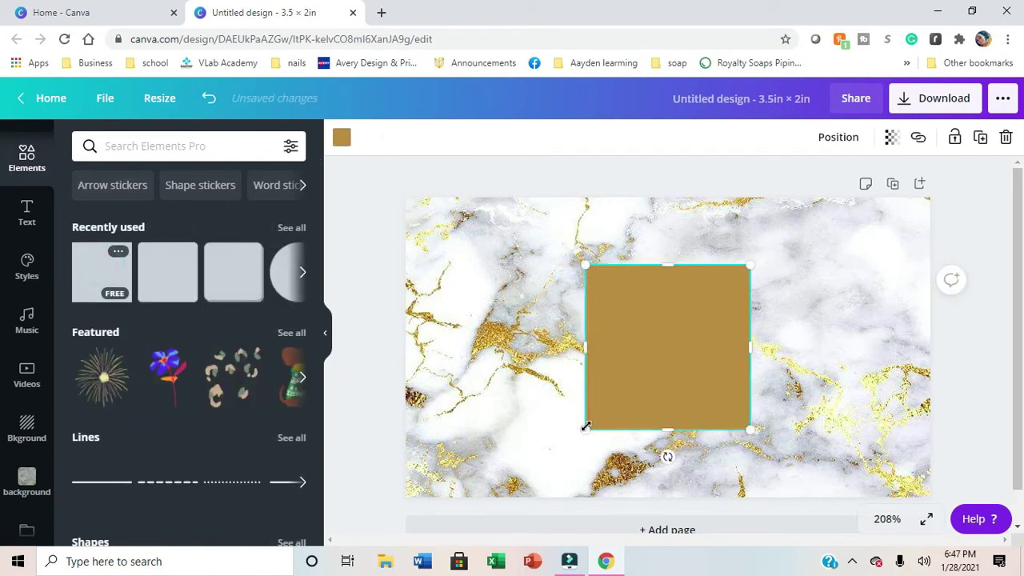
left_click_drag(586, 427, 546, 471)
left_click_drag(654, 392, 569, 373)
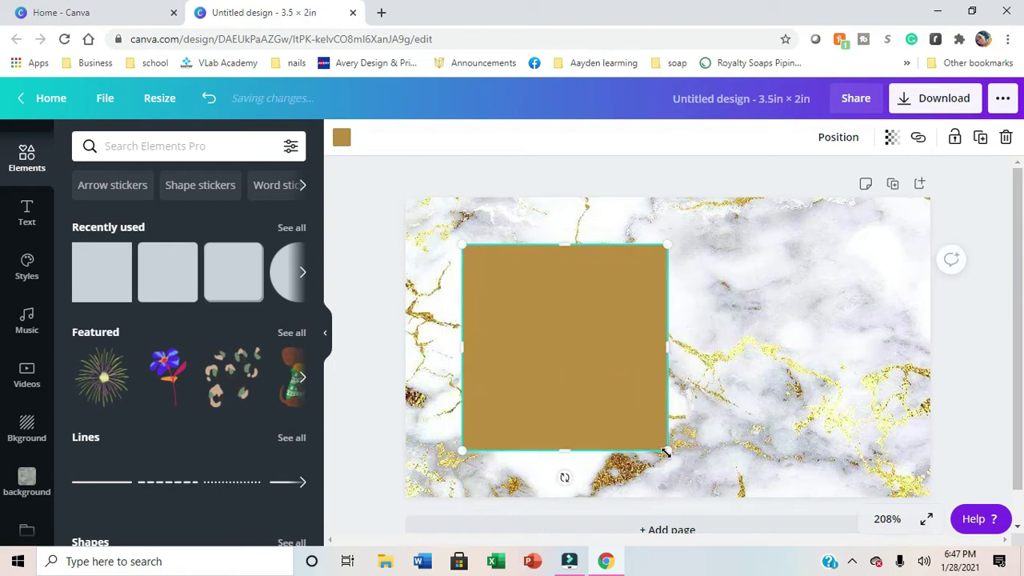
left_click_drag(670, 452, 685, 467)
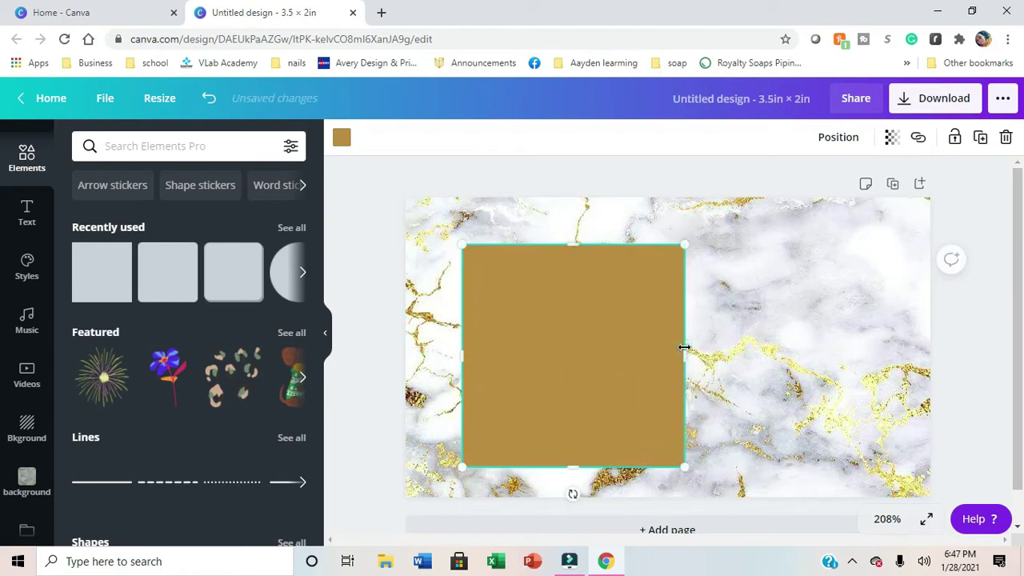
left_click_drag(684, 348, 899, 344)
mouse_move(797, 338)
left_mouse_down()
mouse_move(779, 336)
mouse_move(791, 341)
left_mouse_up()
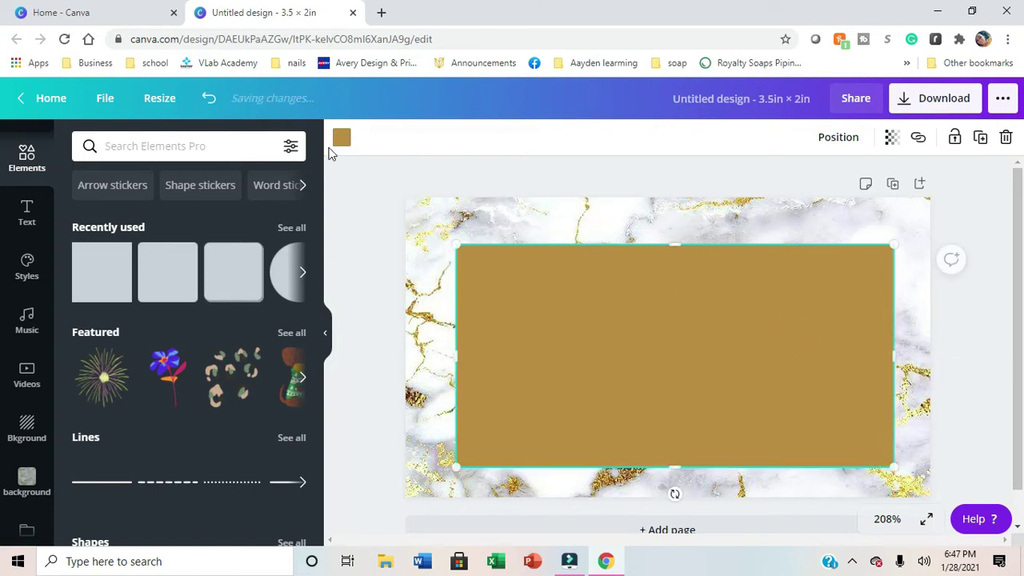
- Fill the rectangle with the light grey colour taken from the marble photo
left_click(342, 138)
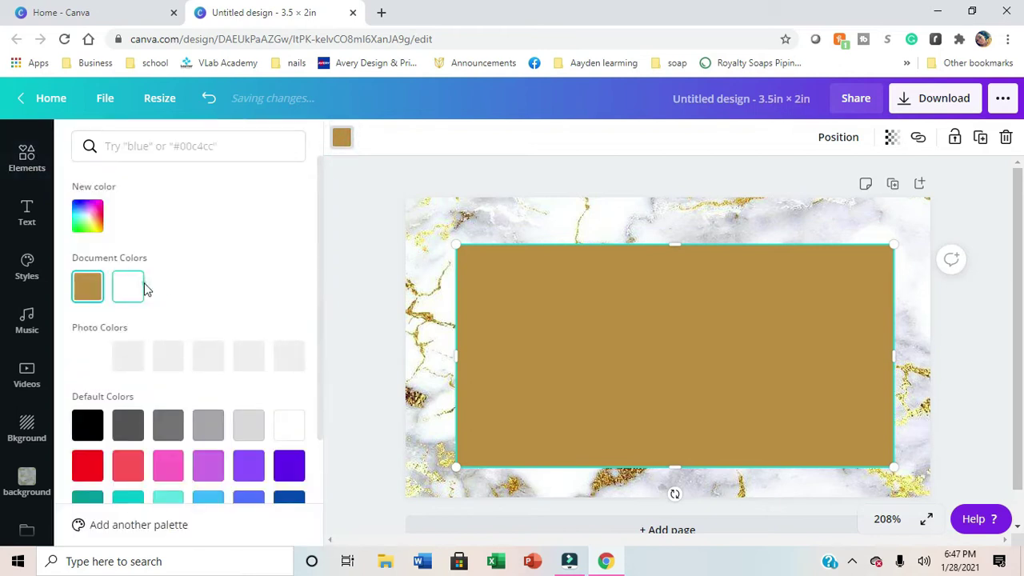
left_click(128, 286)
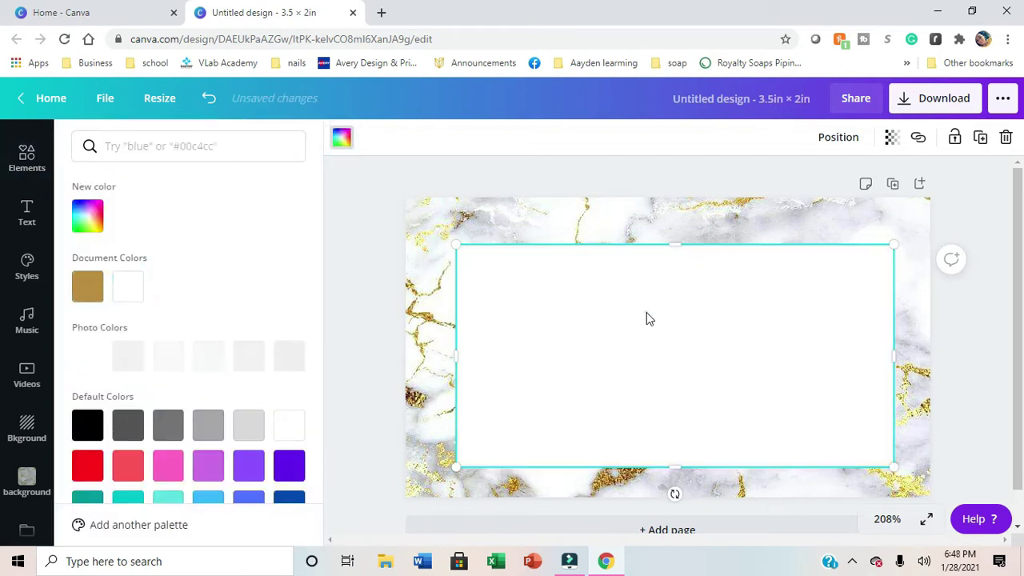
left_click(89, 424)
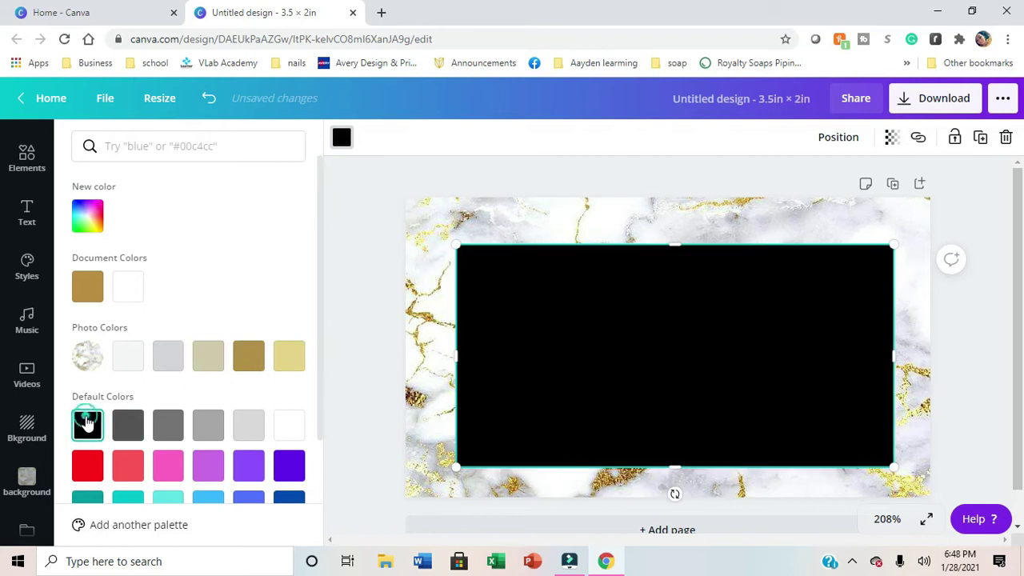
left_click(128, 354)
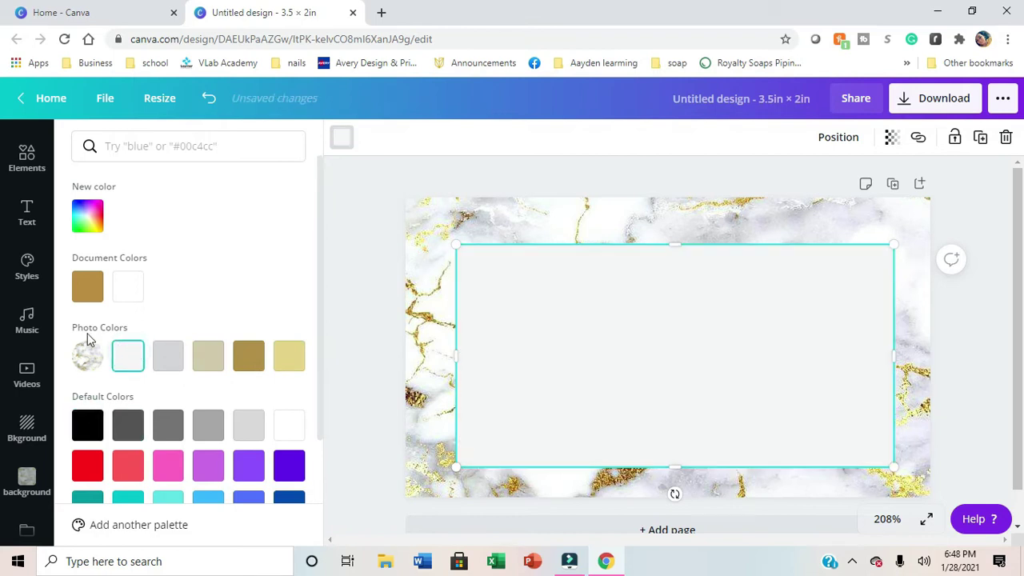
left_click(28, 214)
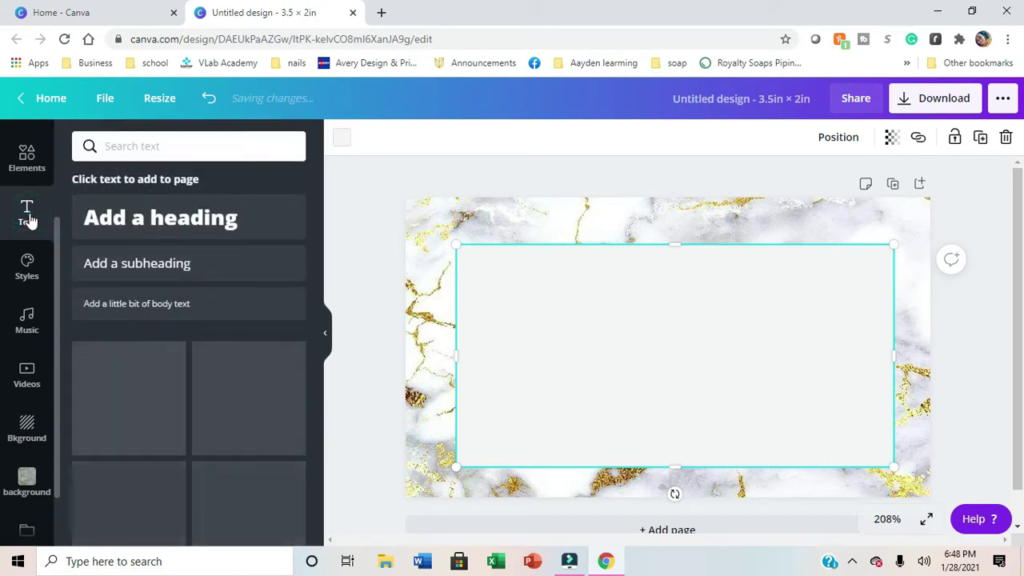
- Add a heading at the rectangle's upper left and replace its placeholder with 'Thank You'
left_click(120, 220)
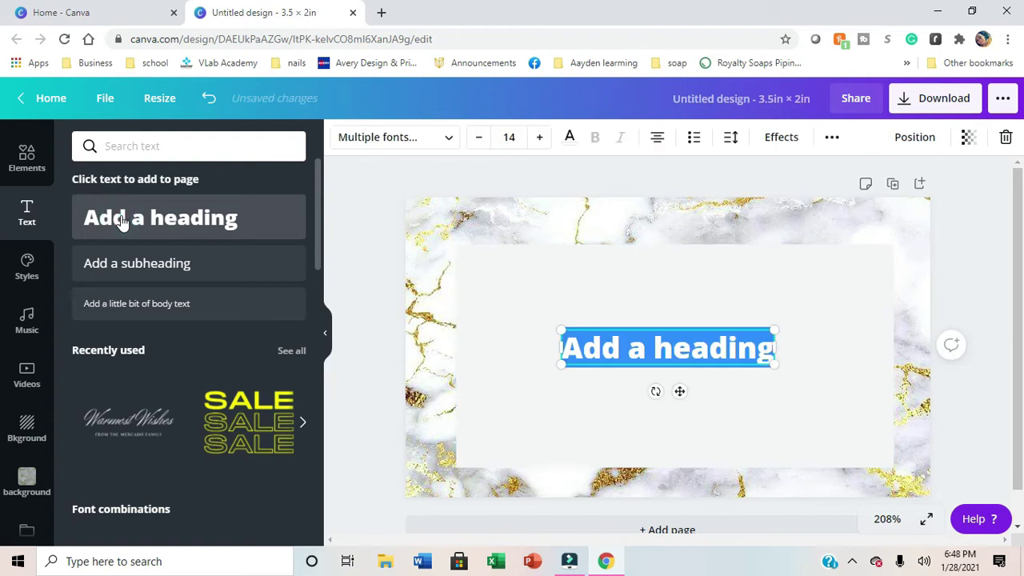
left_click_drag(679, 393, 609, 345)
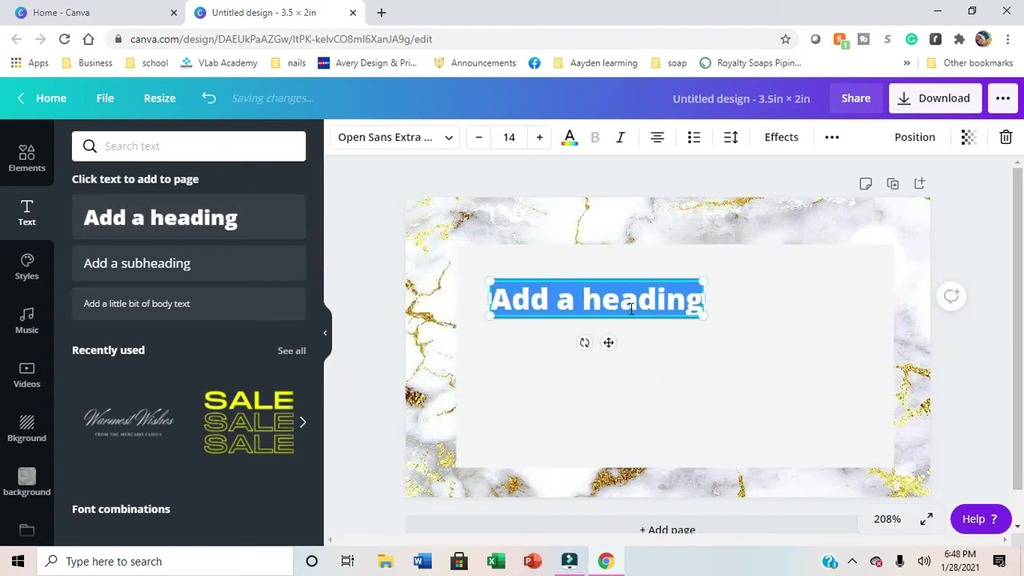
left_click(637, 301)
left_click_drag(700, 293, 485, 297)
key("BackSpace")
type("Than")
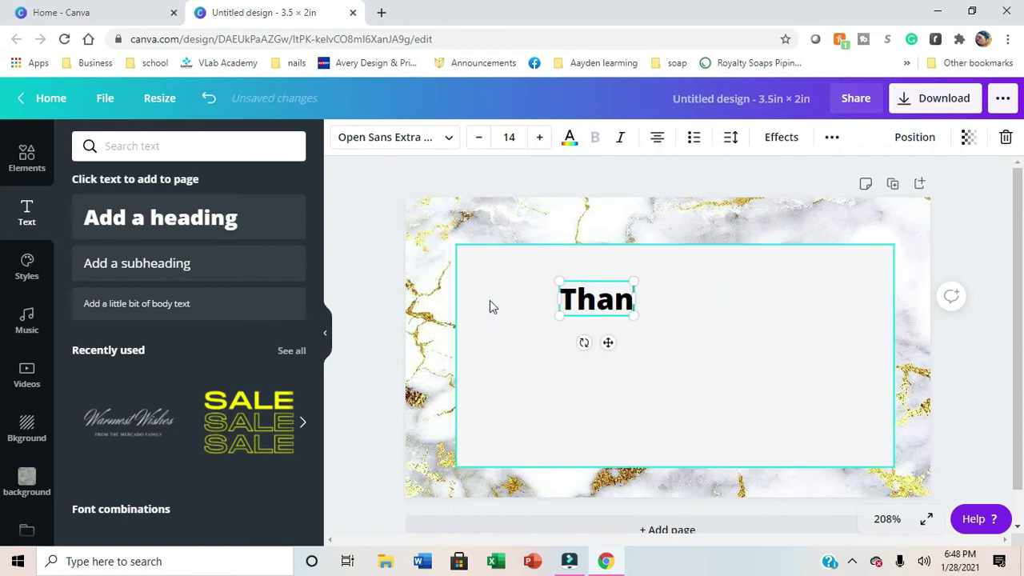
type("k YOu")
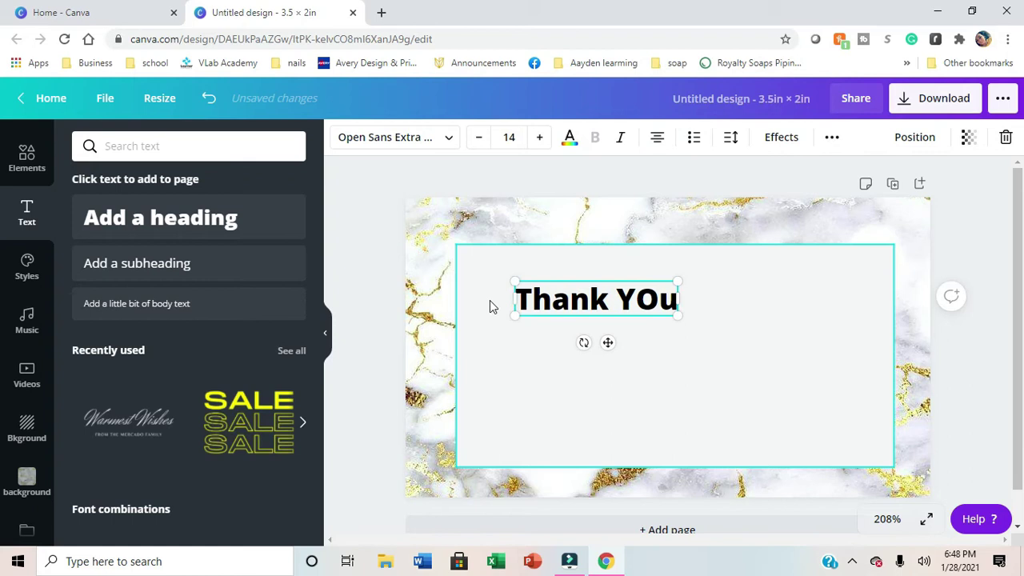
key("BackSpace")
key("BackSpace")
- Finish the 'Thank You' text and set it in the Gistesy script font
type("ou")
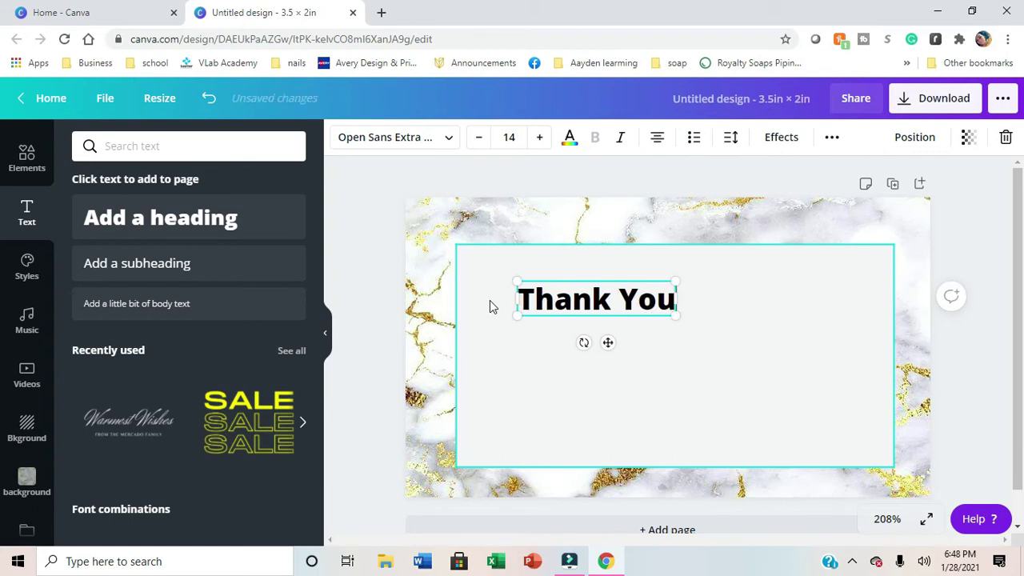
left_click(448, 137)
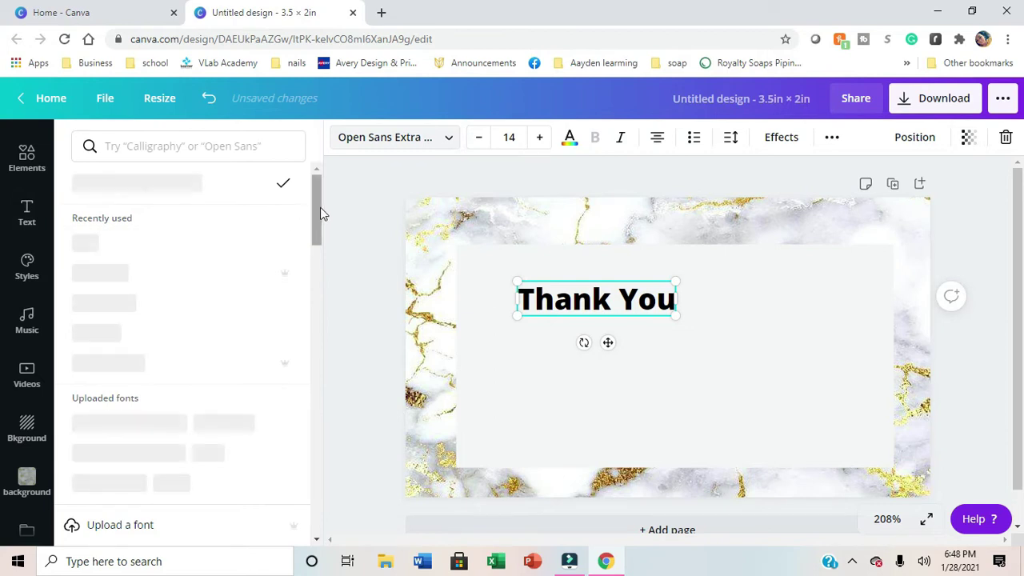
left_click_drag(320, 208, 323, 453)
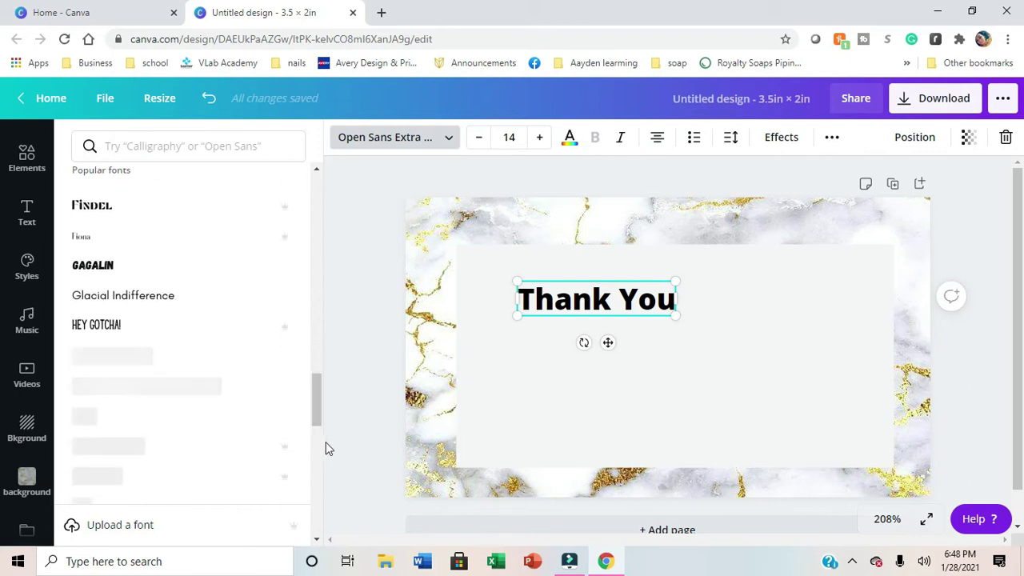
left_click_drag(313, 400, 325, 219)
left_click(221, 144)
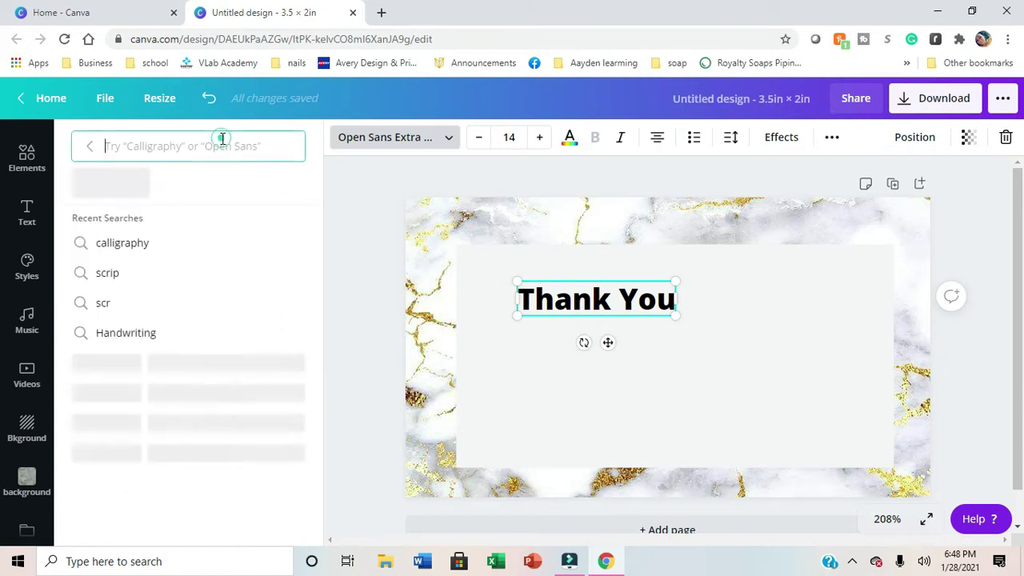
left_click(137, 248)
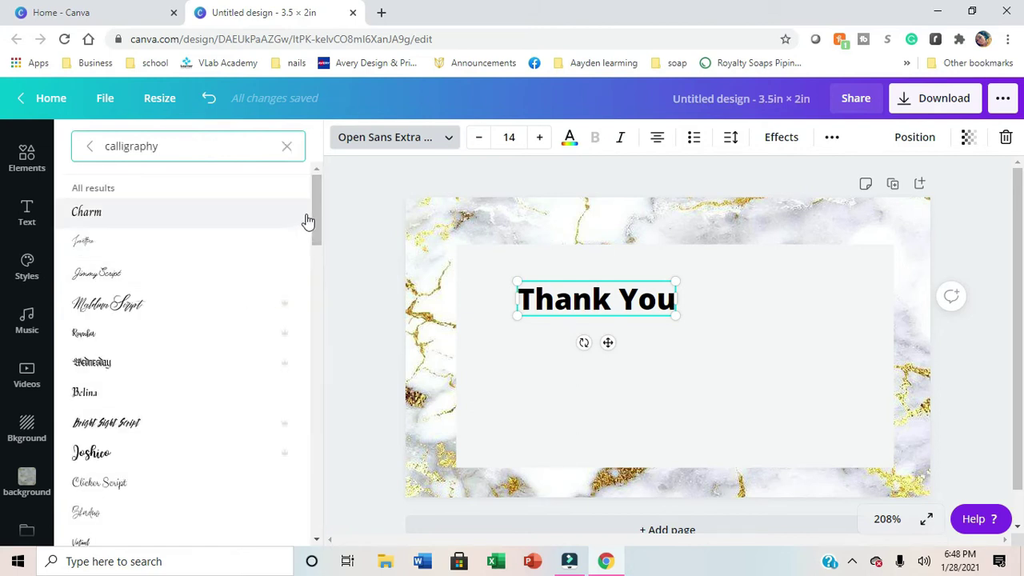
left_click_drag(312, 208, 341, 139)
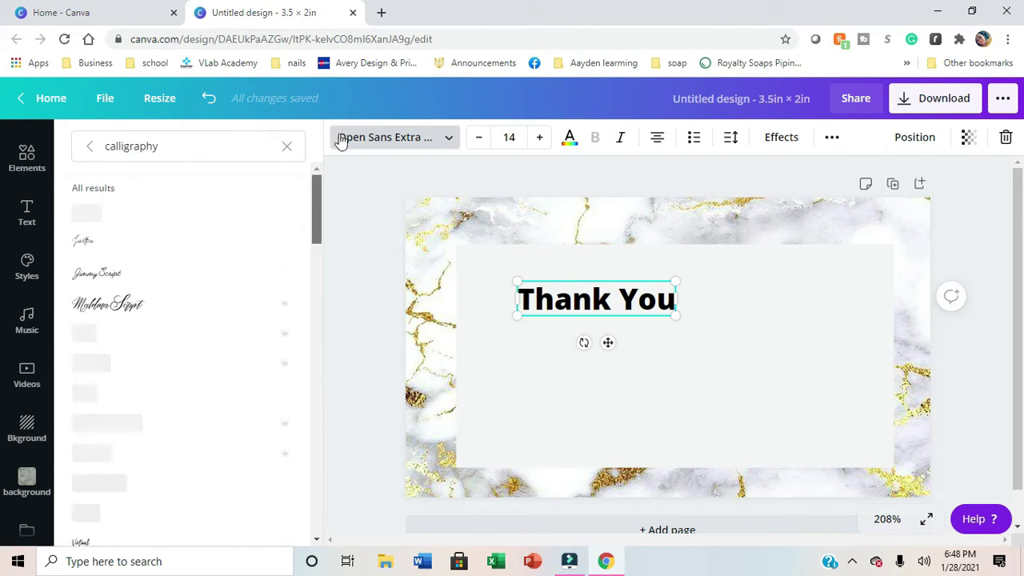
left_click(219, 151)
left_click(286, 145)
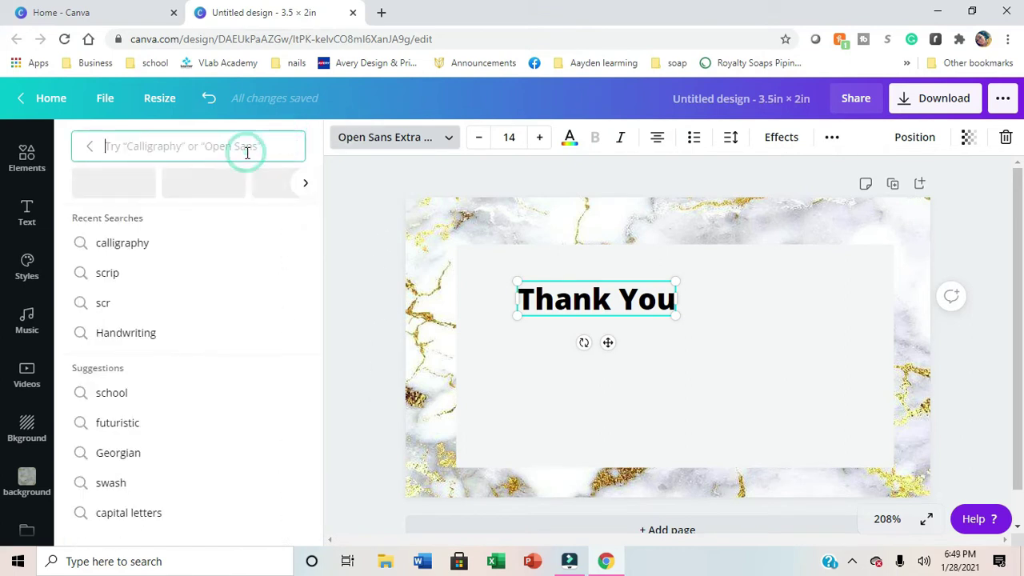
type("g")
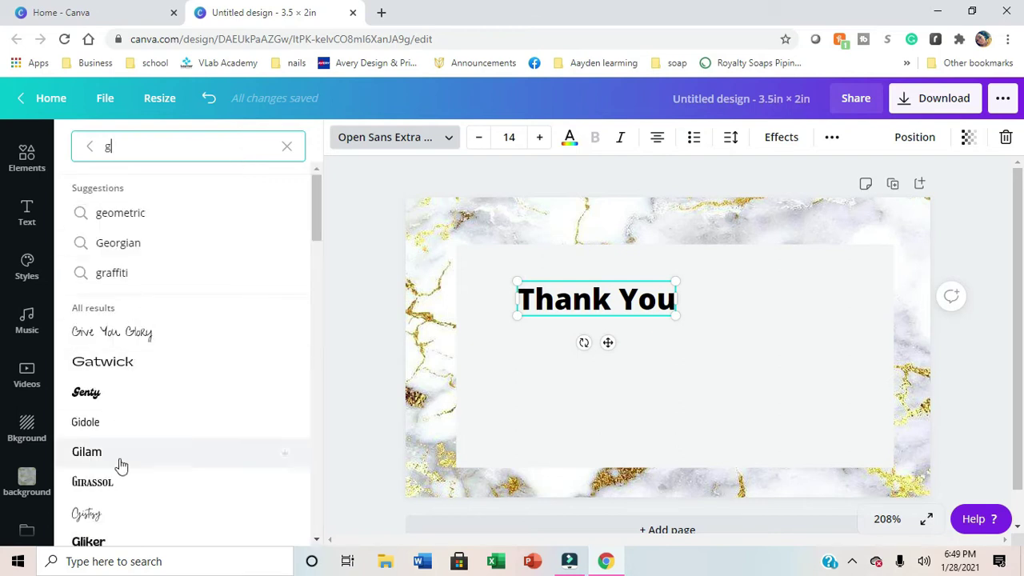
left_click(96, 516)
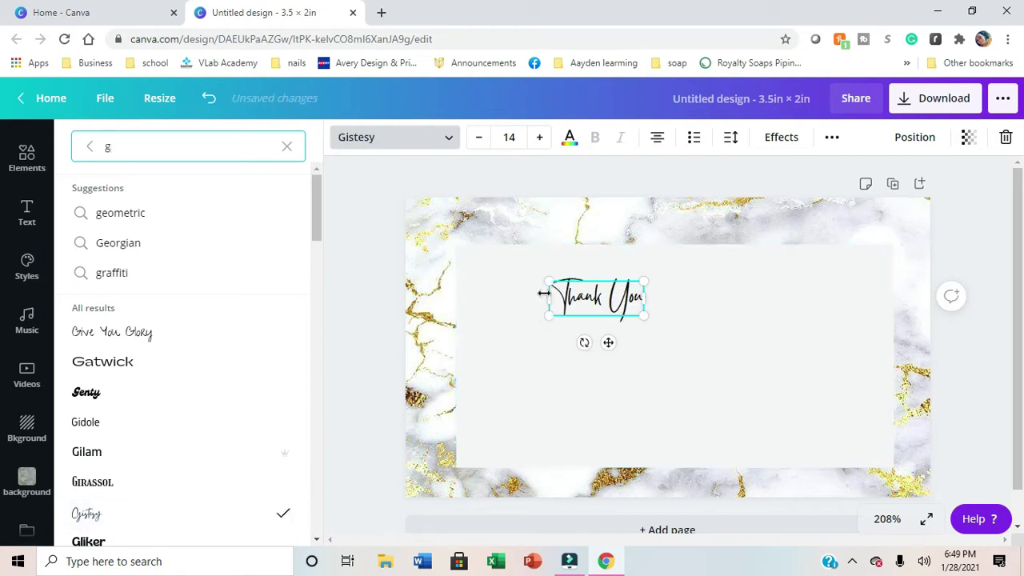
- Enlarge Thank You to size 24.8 and move it to the rectangle's upper left
left_click_drag(550, 315, 502, 333)
left_click(589, 305)
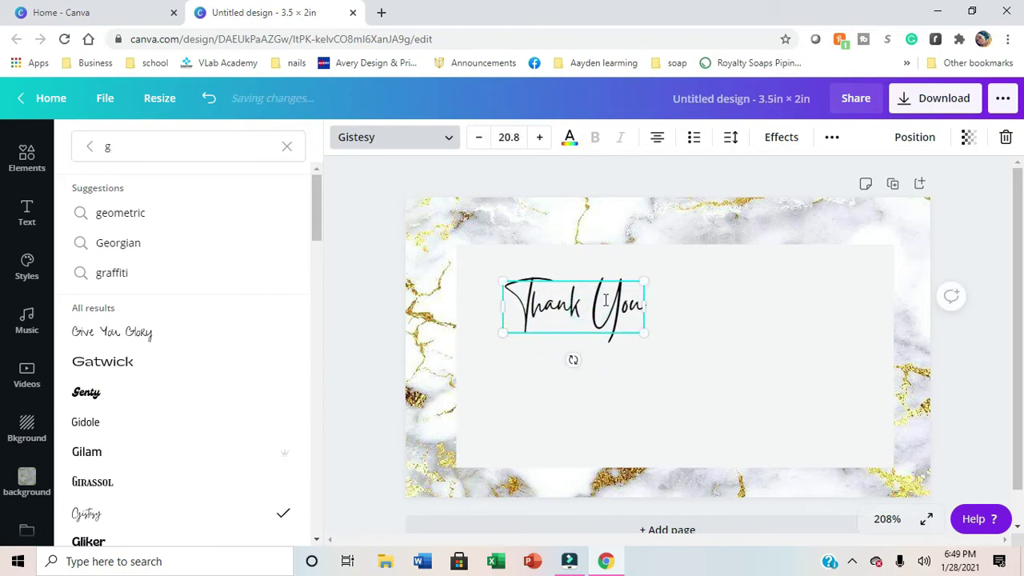
left_click_drag(590, 277, 566, 260)
left_click(540, 136)
left_click(540, 137)
left_click(540, 137)
left_click(539, 136)
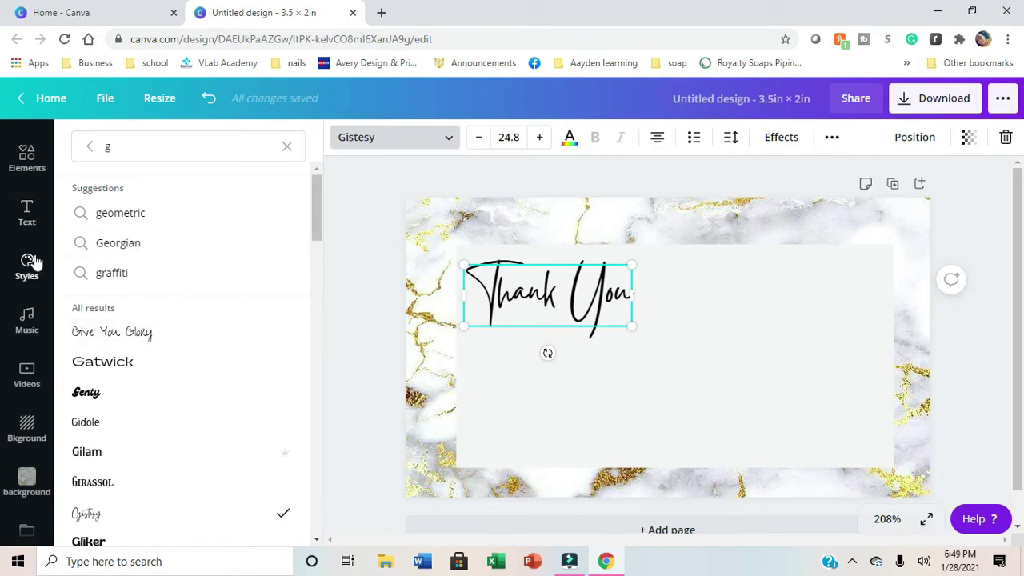
- Colour the Thank You heading gold from the marble photo's palette
left_click(29, 213)
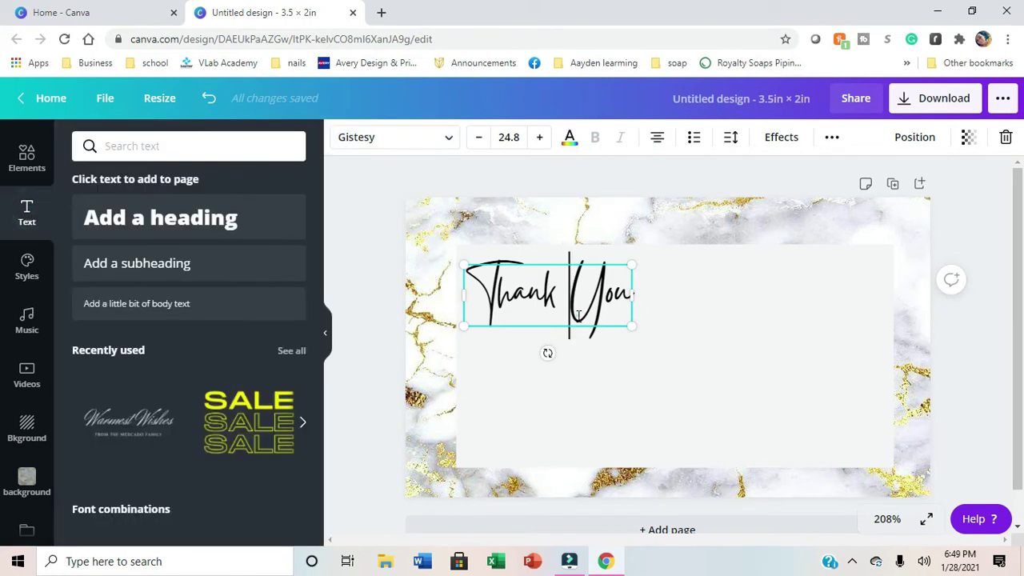
triple_click(487, 294)
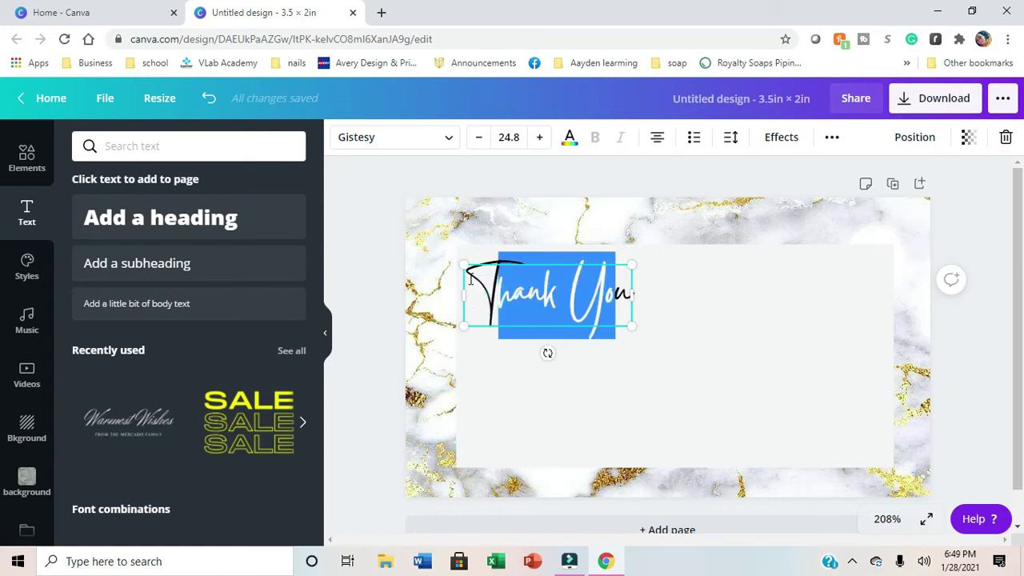
left_click_drag(474, 286, 631, 312)
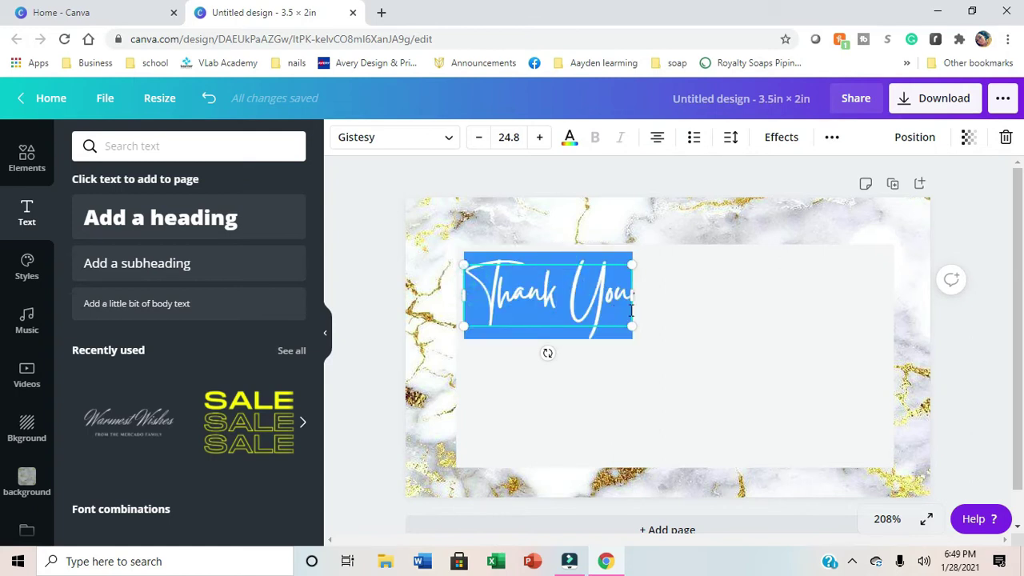
left_click(569, 140)
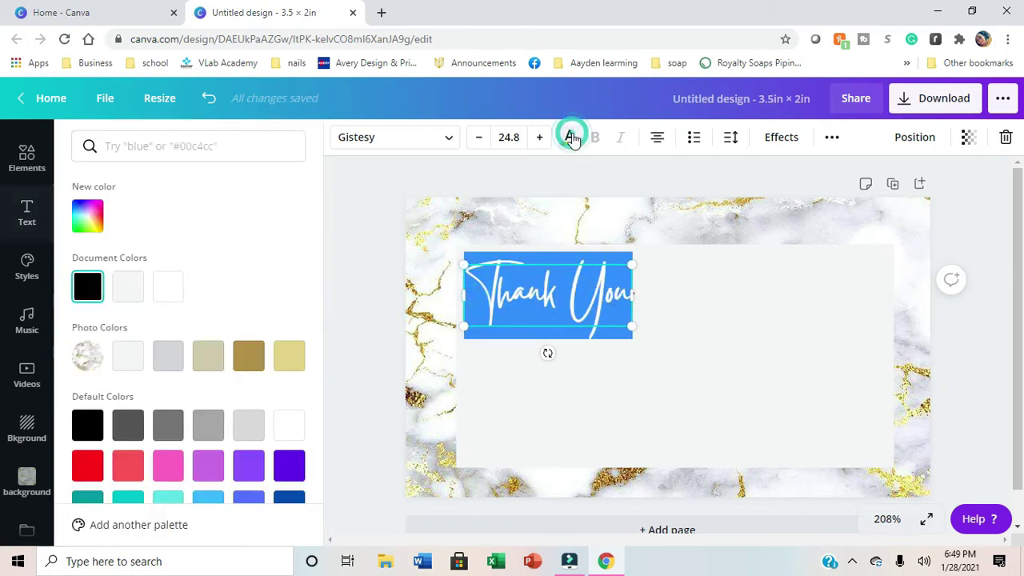
left_click(252, 366)
left_click(360, 359)
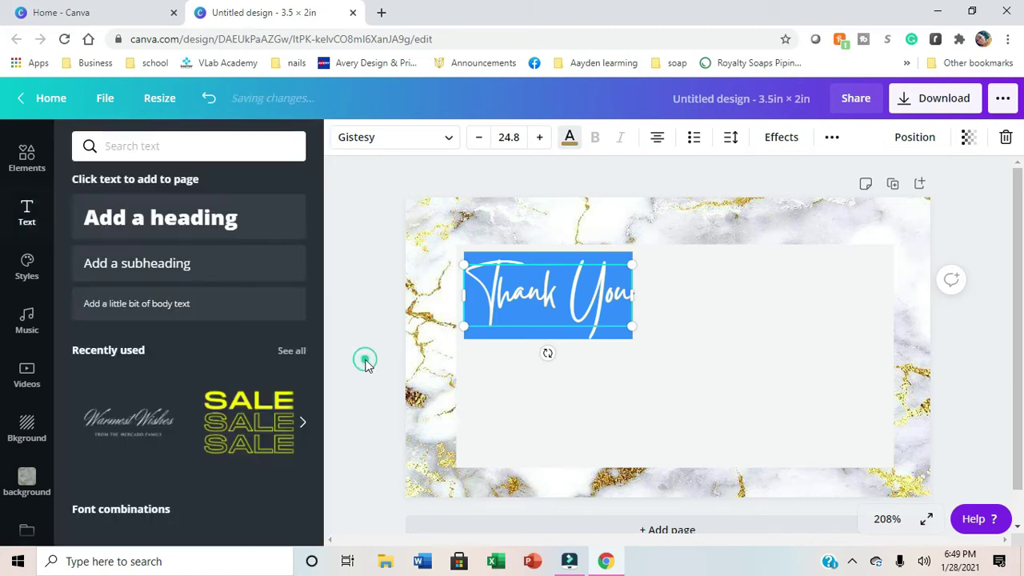
left_click(567, 402)
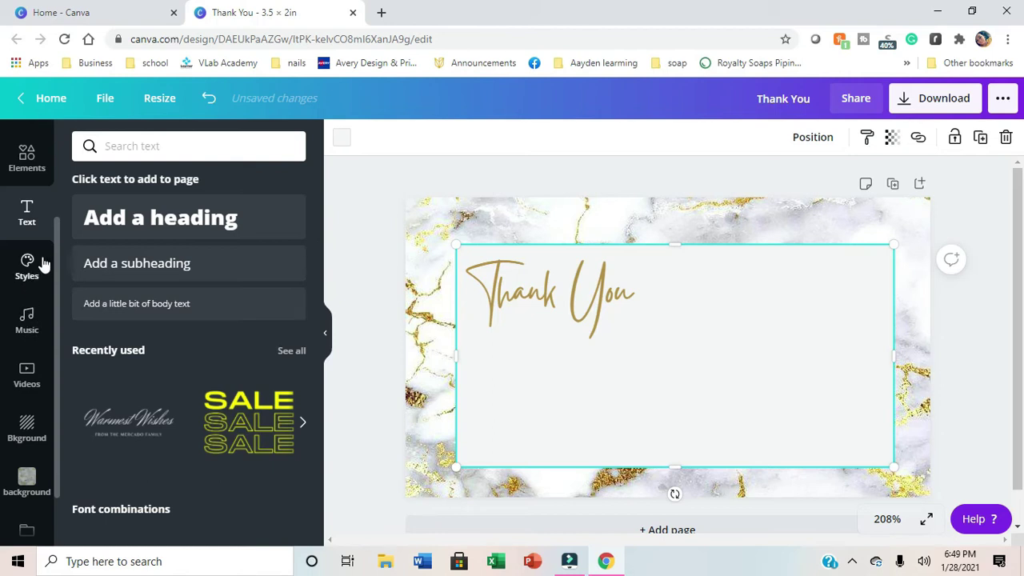
- Add a subheading beneath Thank You reading 'For Your Purchase'
left_click(119, 264)
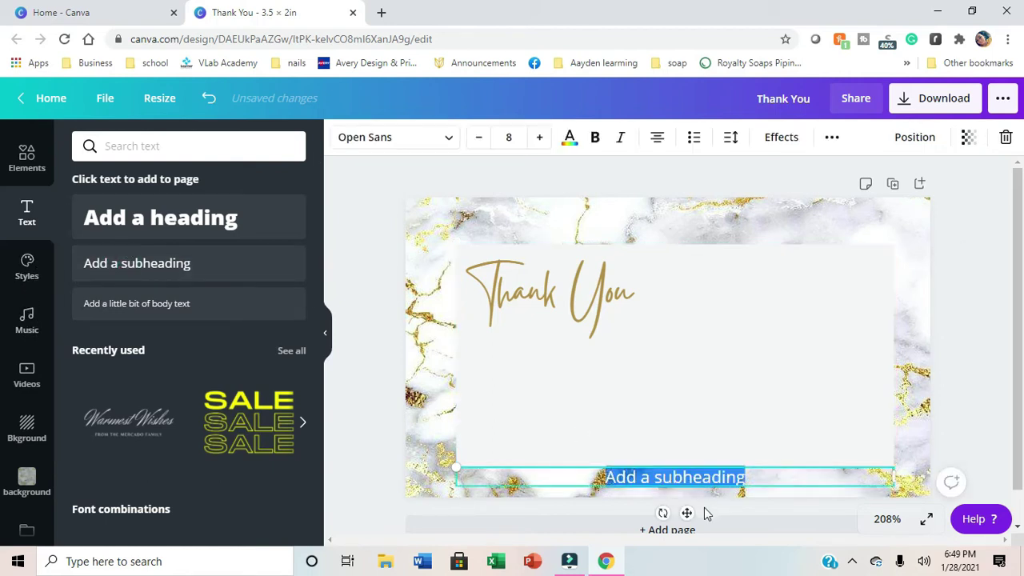
left_click_drag(686, 513, 729, 364)
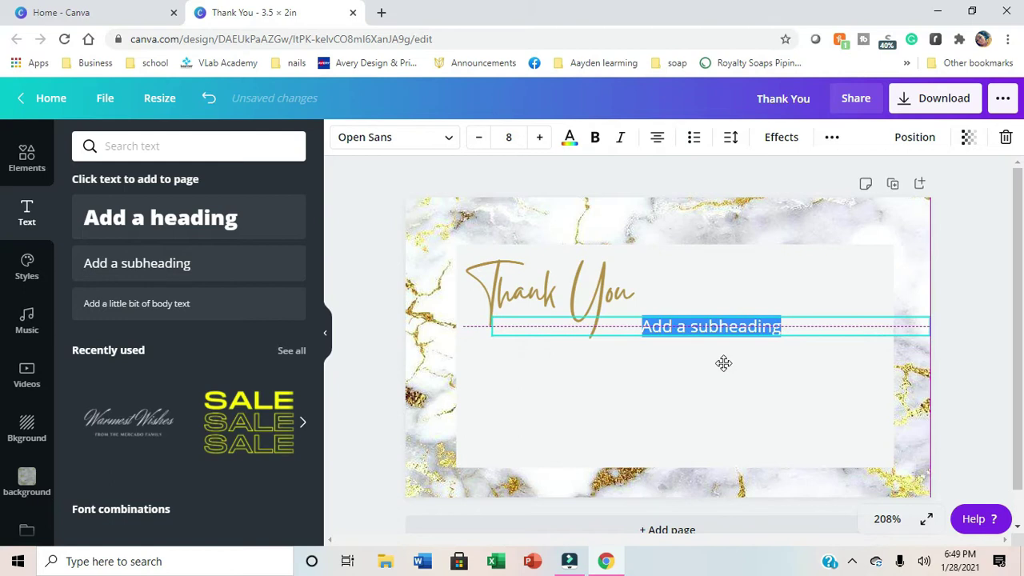
left_click(785, 326)
key("BackSpace")
key("BackSpace")
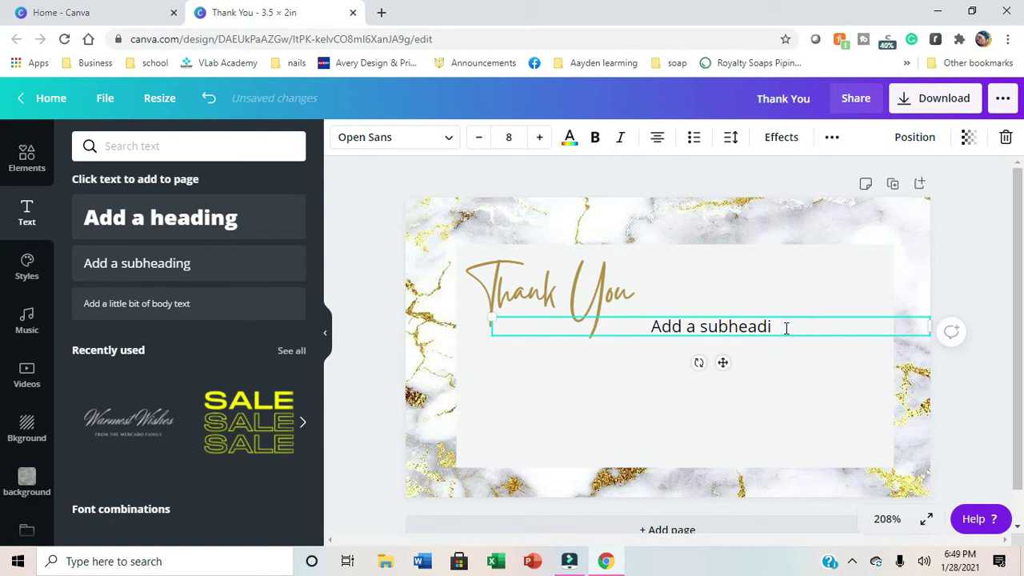
key("BackSpace")
key("BackSpace")
key("BackSpace")
key("BackSpace")
key("BackSpace")
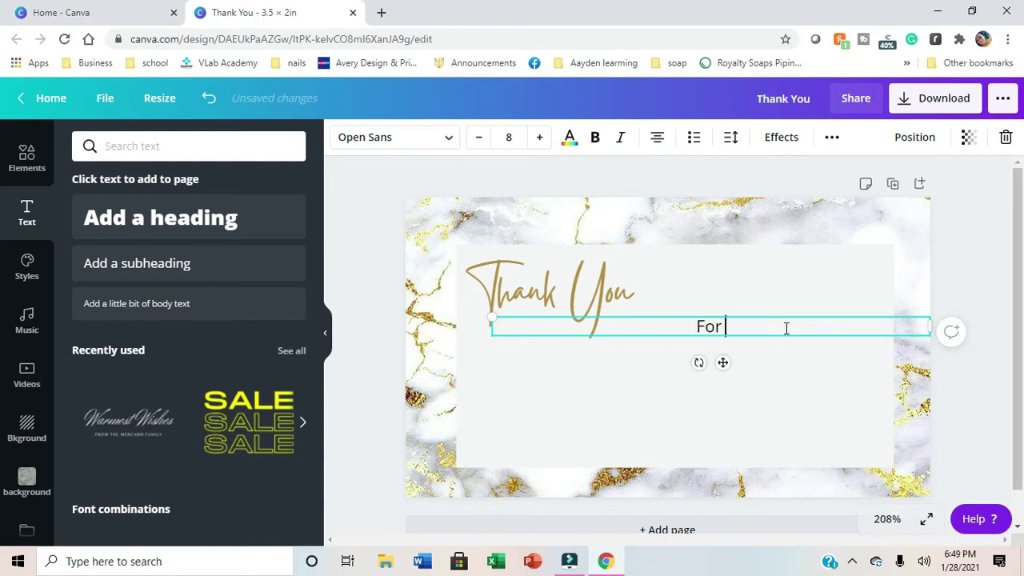
type("For Your purchase")
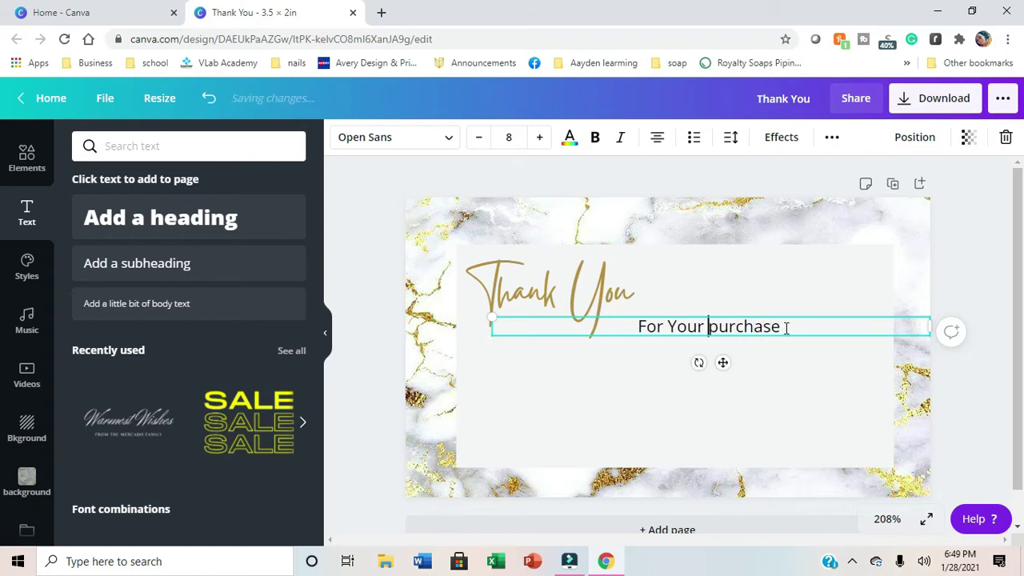
key("BackSpace")
type("P")
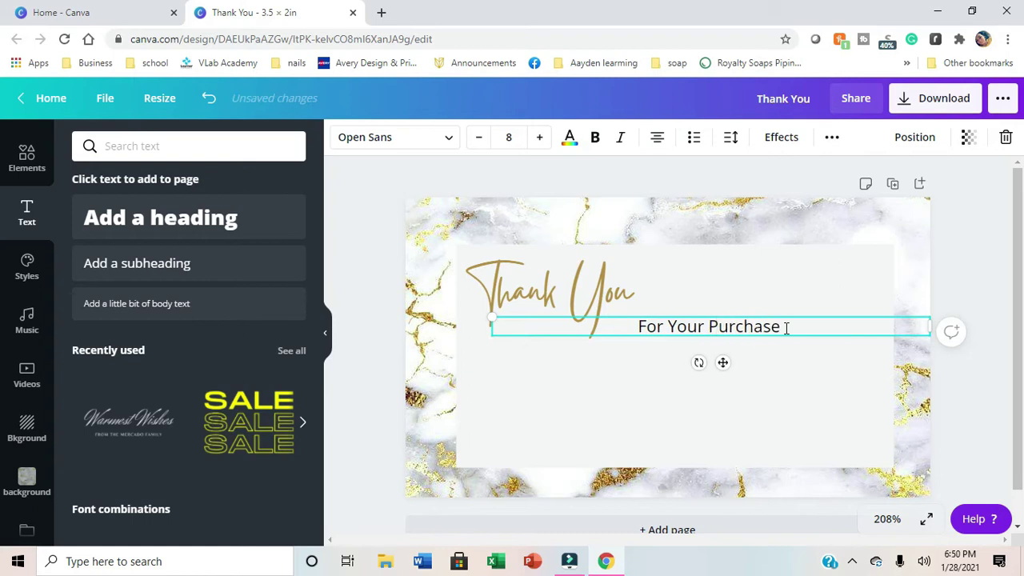
left_click_drag(786, 327, 630, 324)
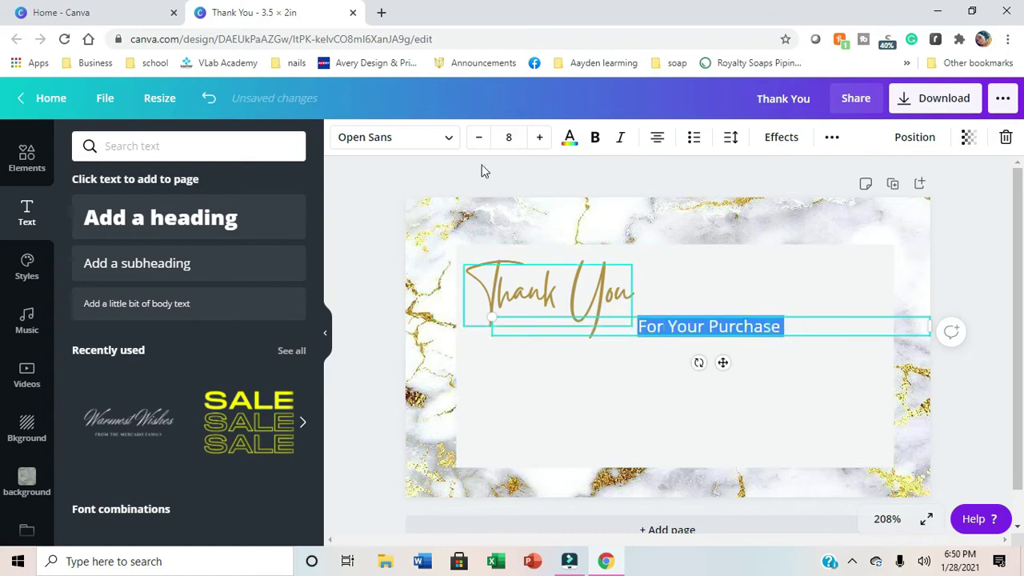
- Set 'For Your Purchase' in the Calgary font and shift it up-right beside Thank You
left_click(429, 144)
type("g")
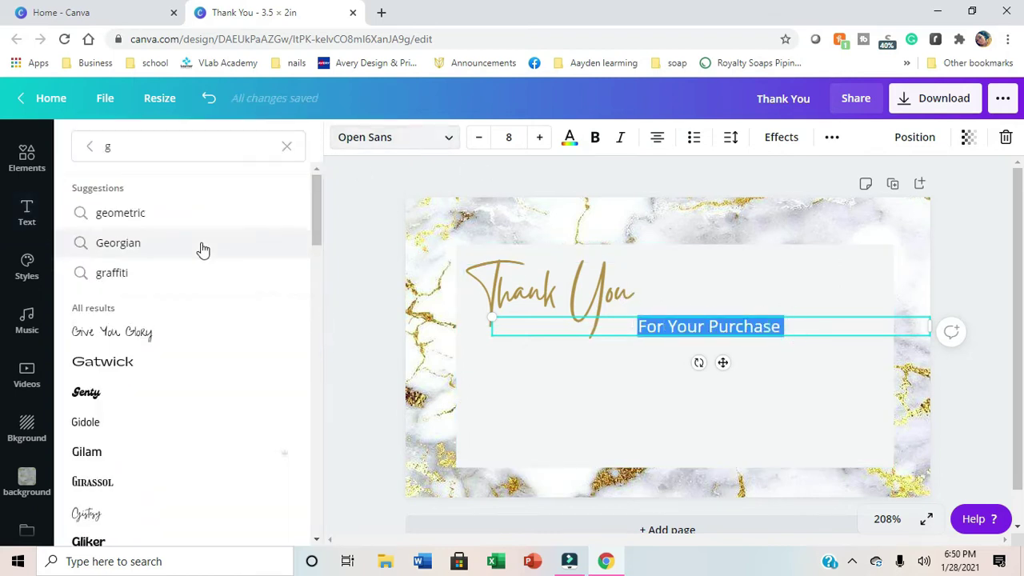
left_click(286, 151)
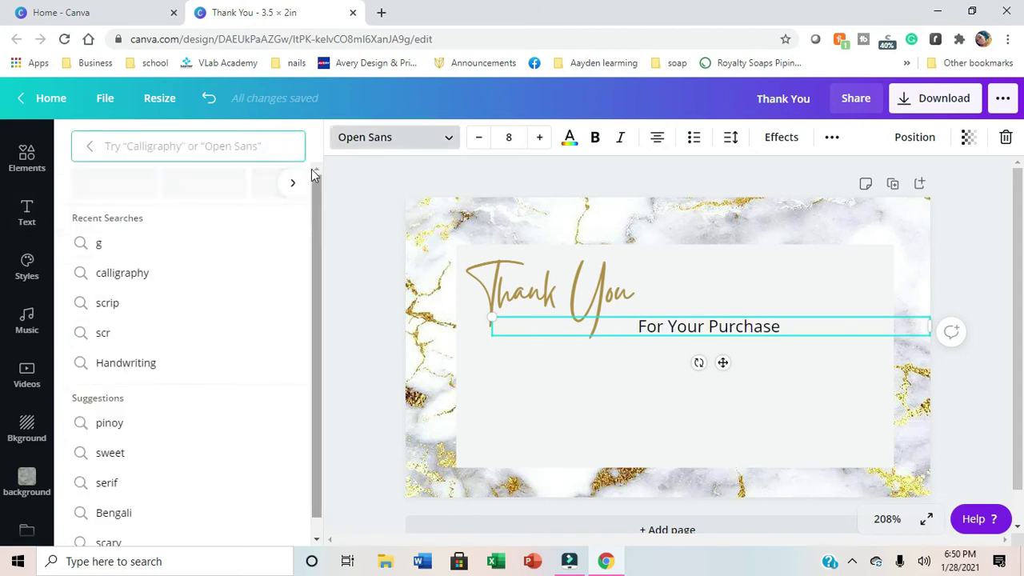
left_click(94, 144)
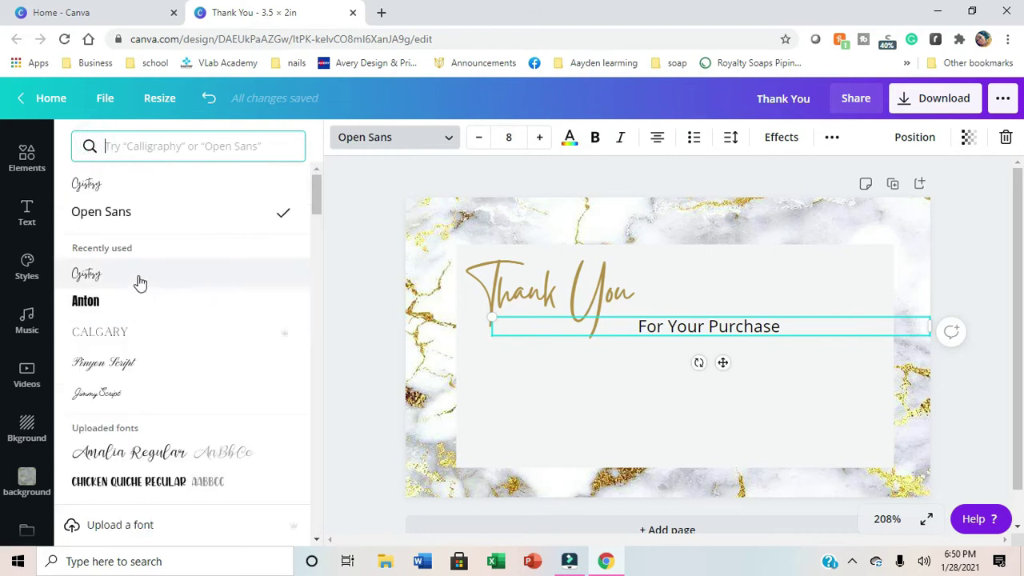
left_click(192, 335)
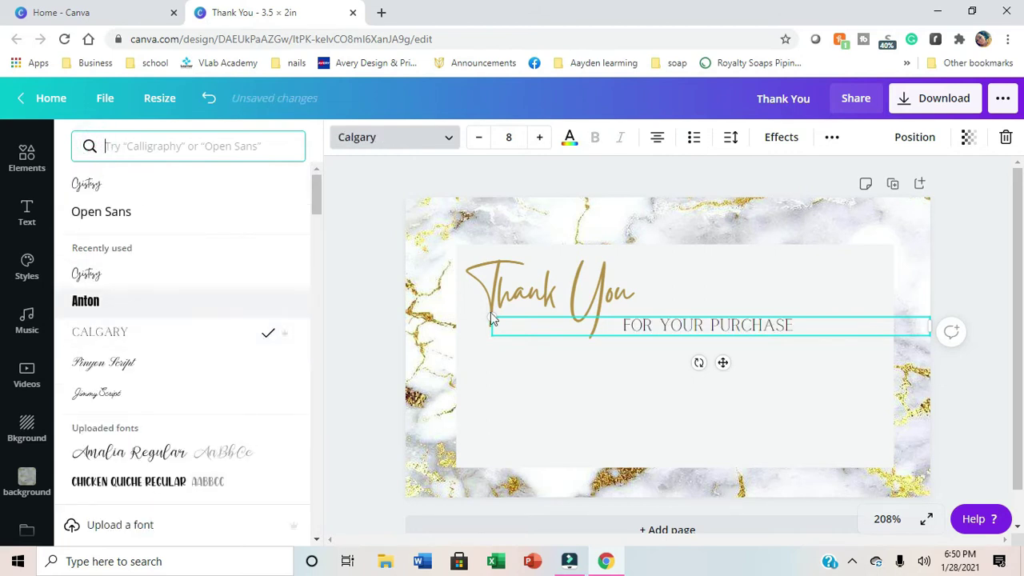
left_click_drag(726, 364, 742, 356)
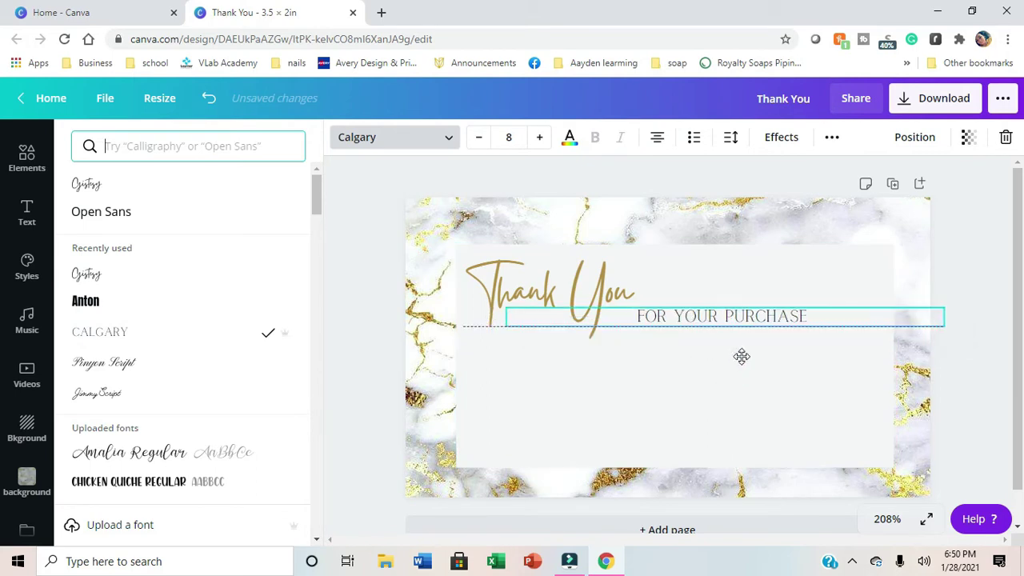
left_click(528, 399)
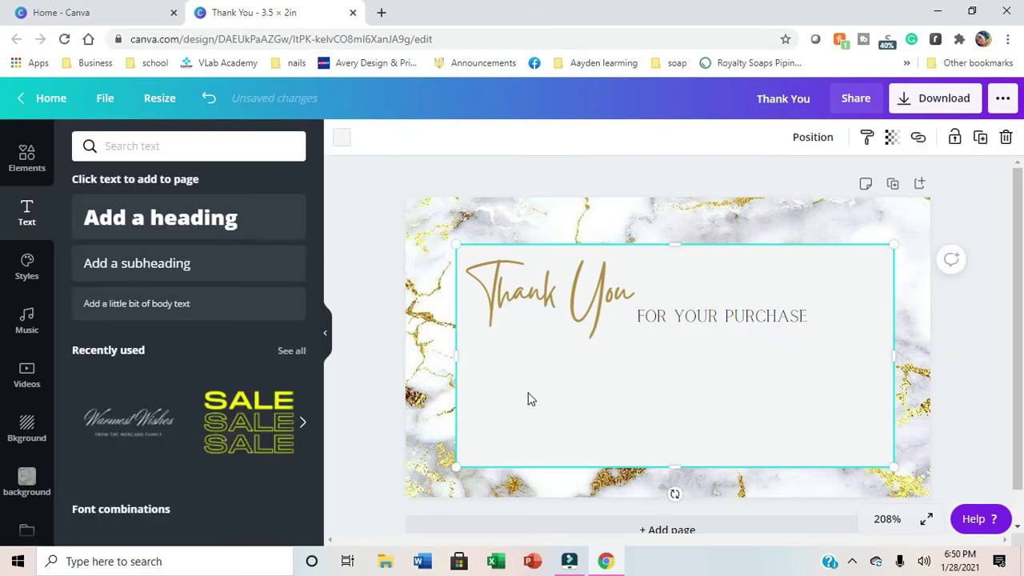
- Add a subheading mid-card and type the message ending 'tag us so we can repost you'
left_click(127, 264)
left_click_drag(685, 513, 643, 408)
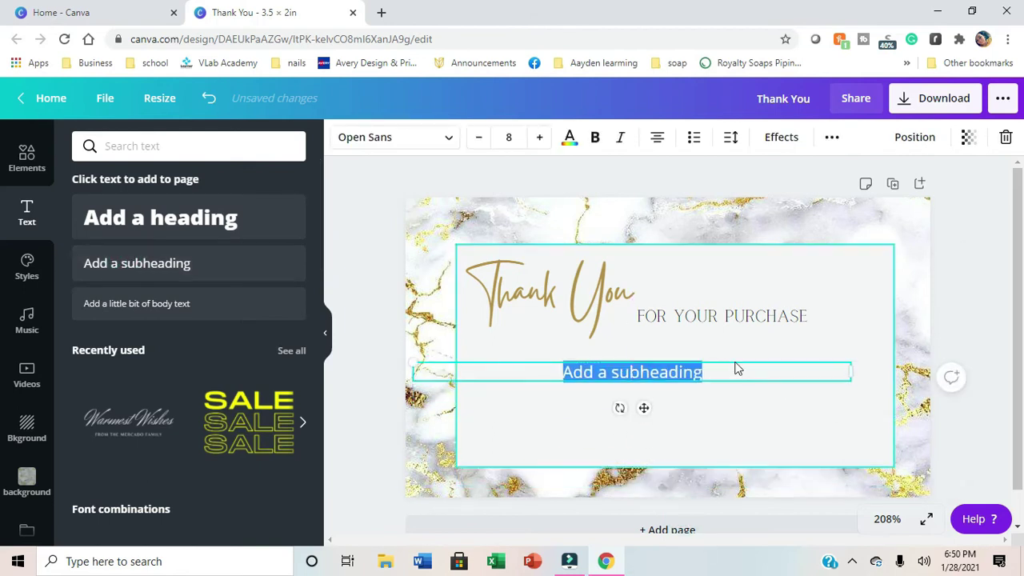
left_click(721, 371)
key("BackSpace")
key("BackSpace")
key("BackSpace")
key("BackSpace")
key("BackSpace")
key("BackSpace")
key("BackSpace")
key("BackSpace")
key("BackSpace")
key("BackSpace")
key("BackSpace")
key("BackSpace")
key("BackSpace")
key("BackSpace")
key("BackSpace")
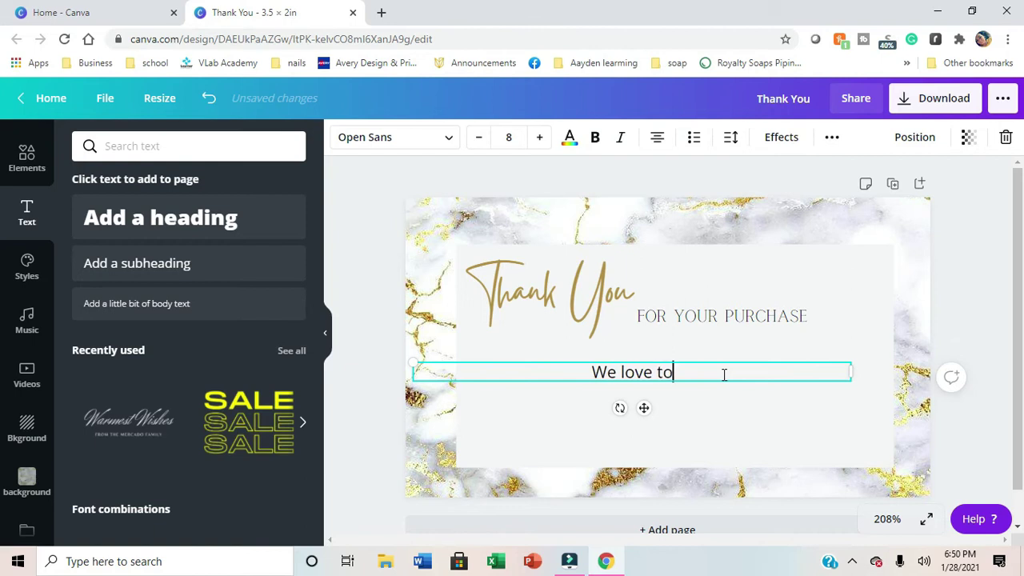
type("see you")
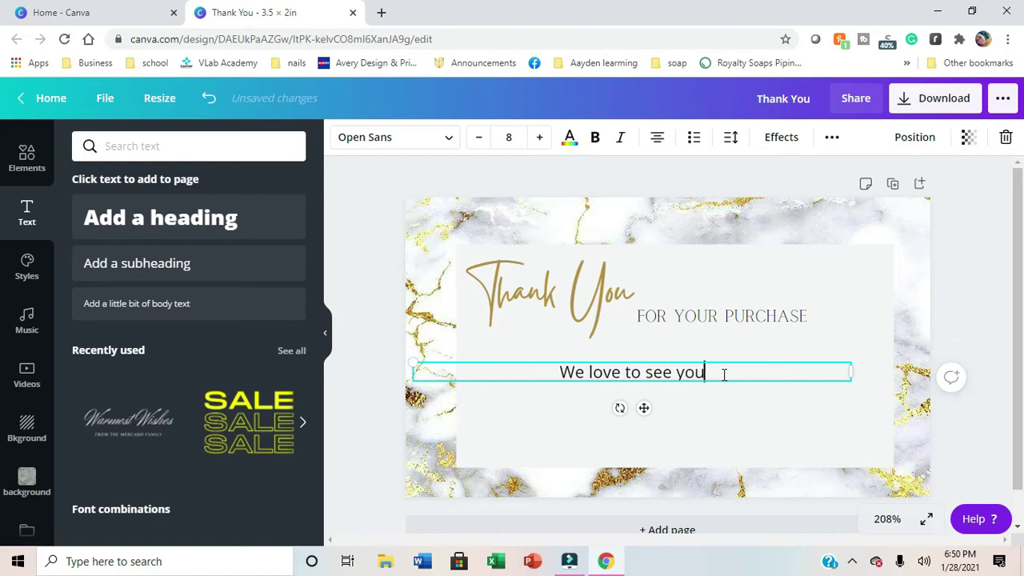
type(" with")
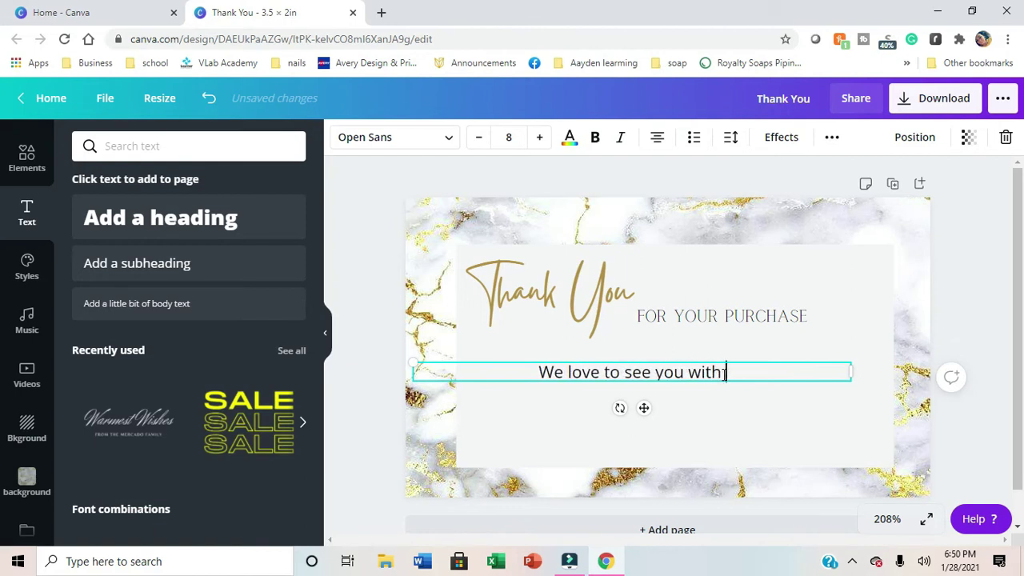
type(" your purc")
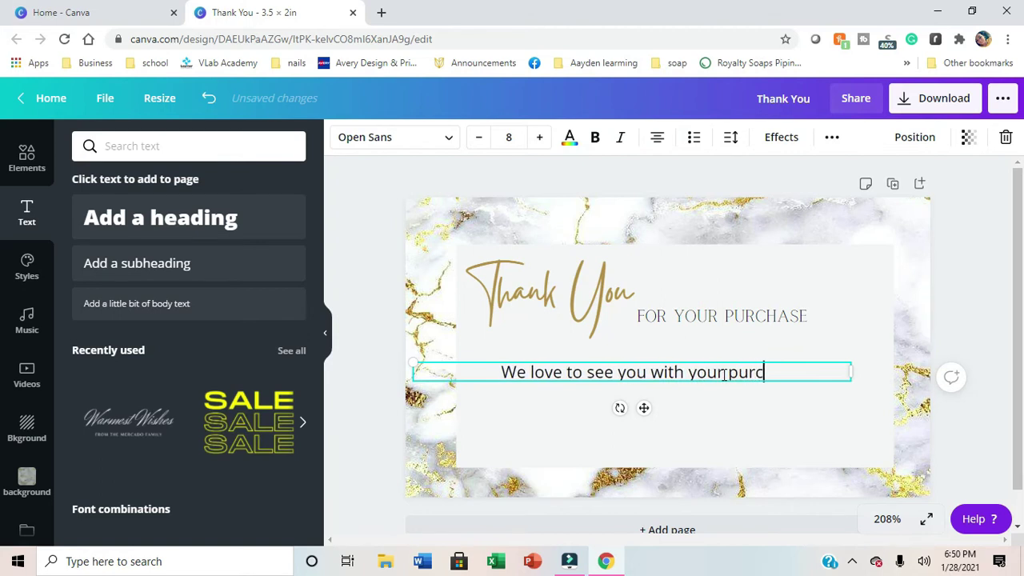
type("hase Ty")
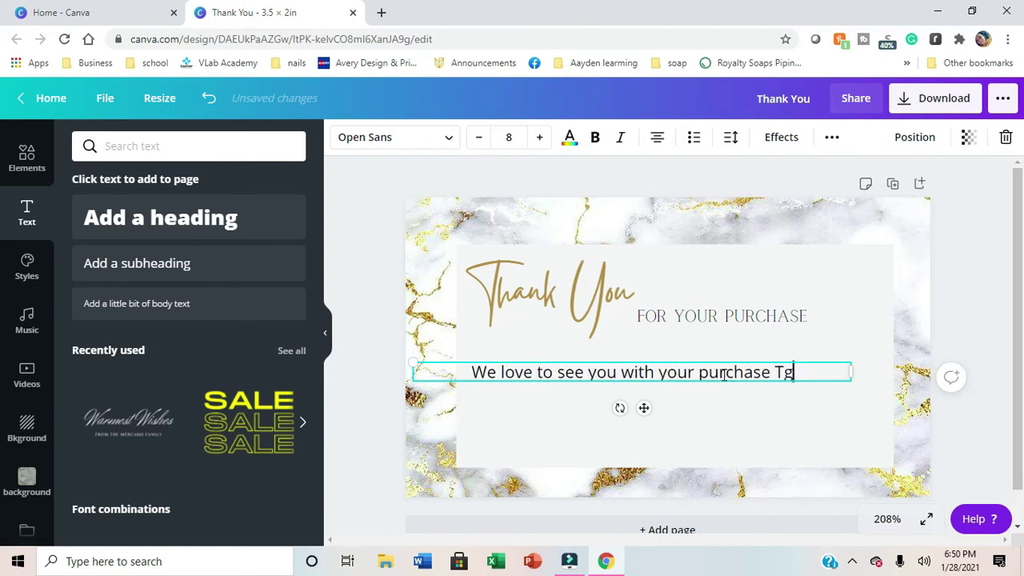
key("BackSpace")
key("BackSpace")
type("tag ")
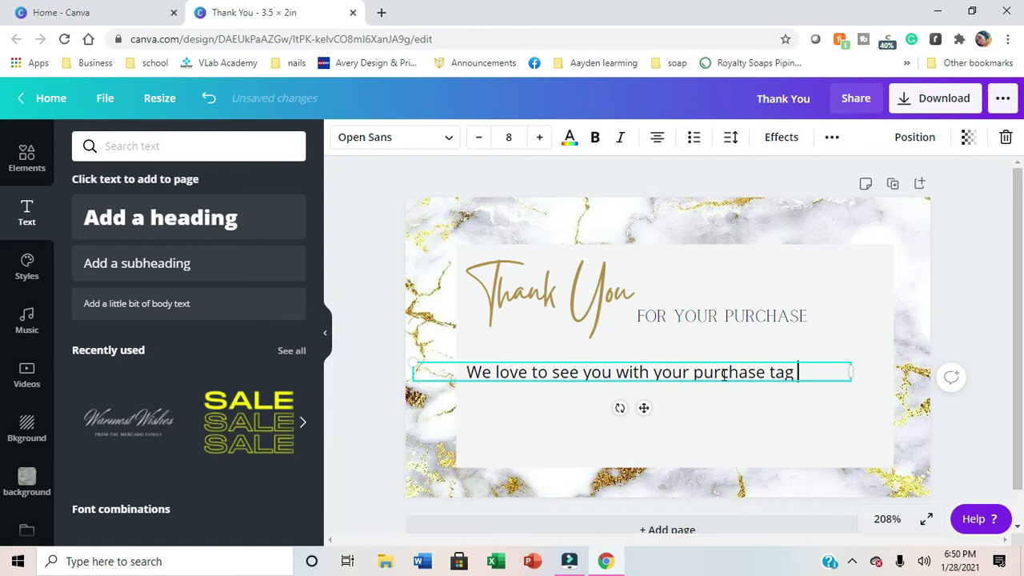
type("us so we c")
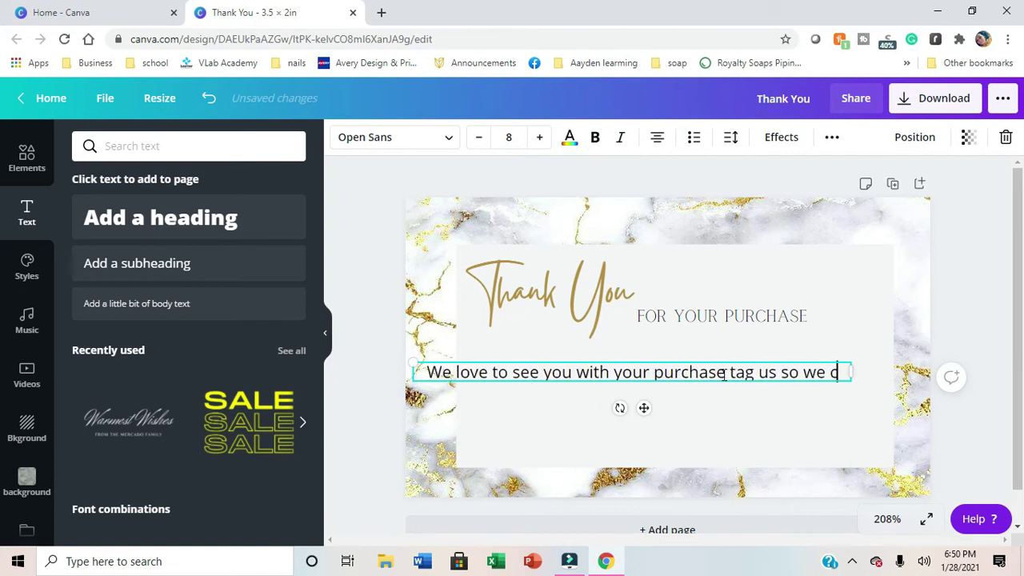
type("an re")
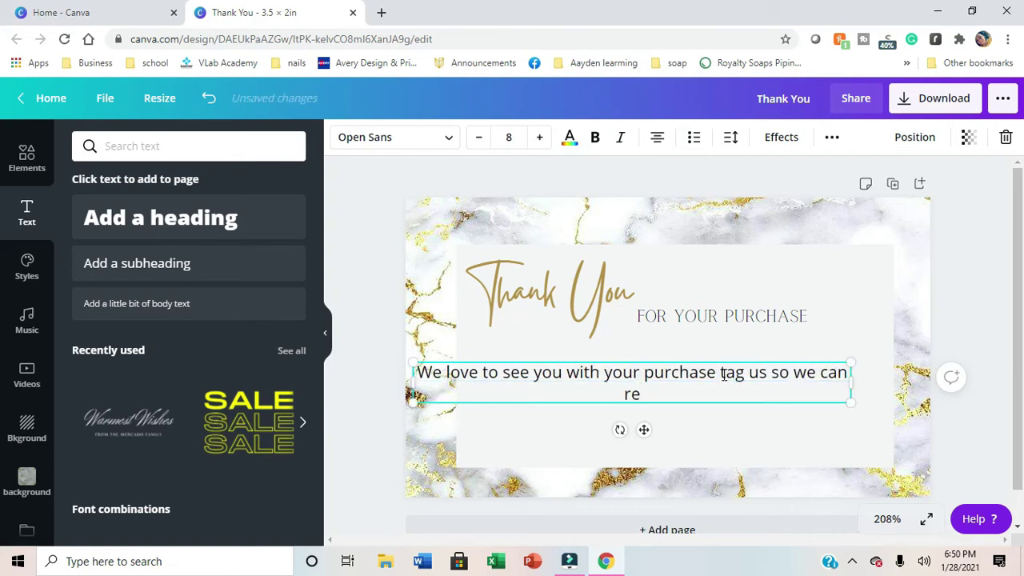
type("postyou")
key("BackSpace")
key("BackSpace")
type("you")
- Move 'tag us so' onto a second line and capitalise it to 'Tag Us So'
left_click(717, 374)
key("Return")
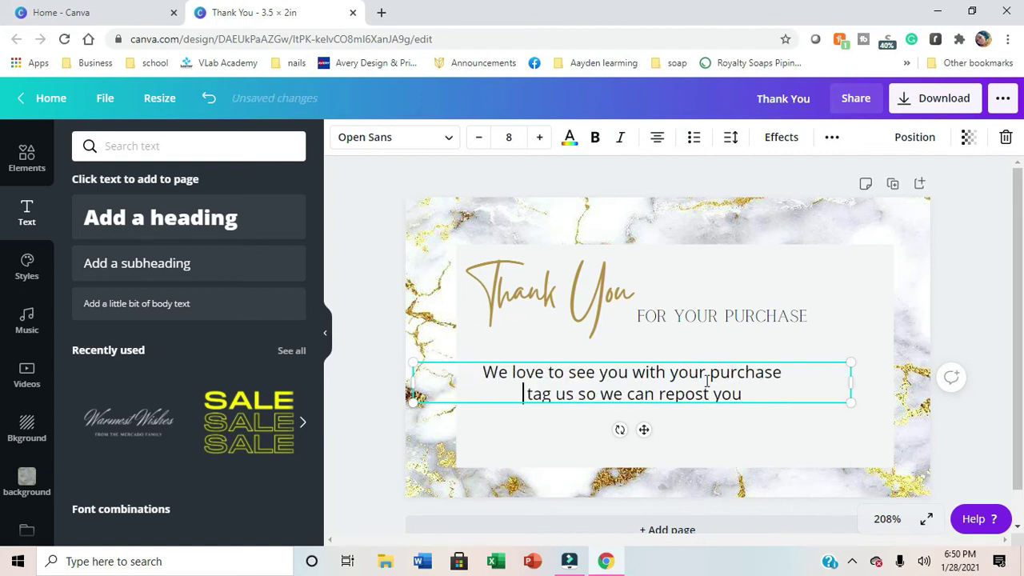
left_click(533, 394)
key("BackSpace")
type("T")
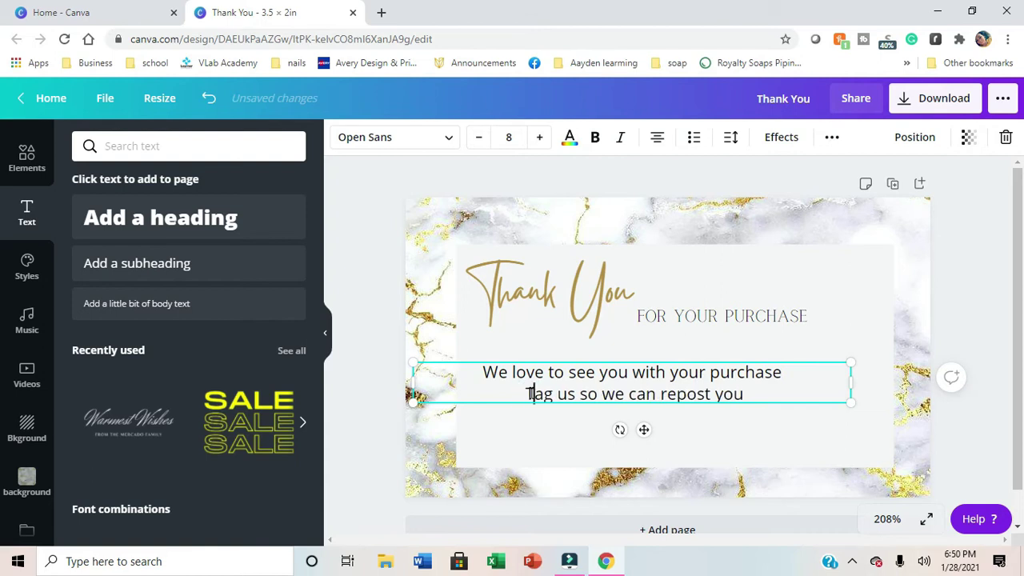
key("BackSpace")
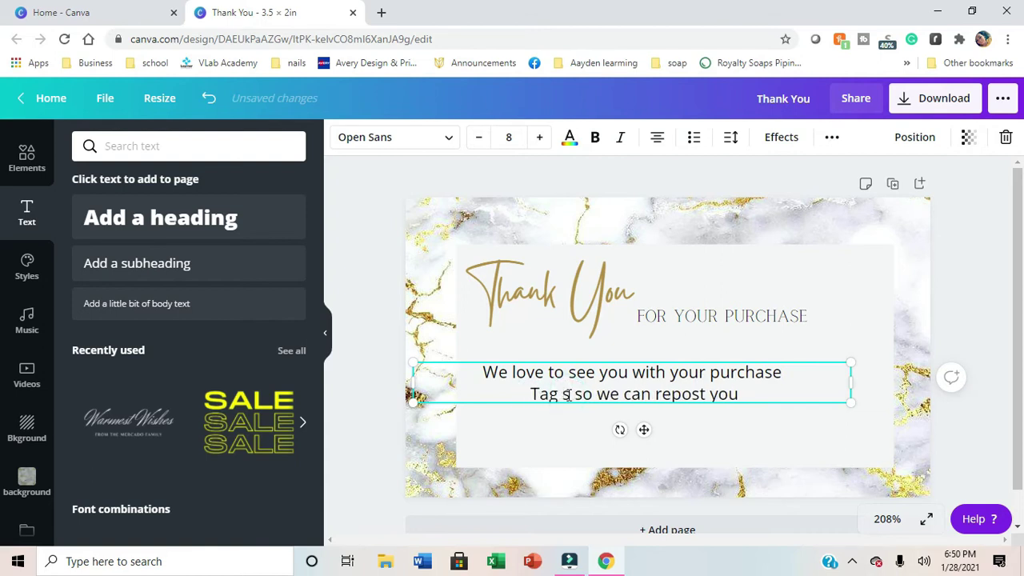
type("Us")
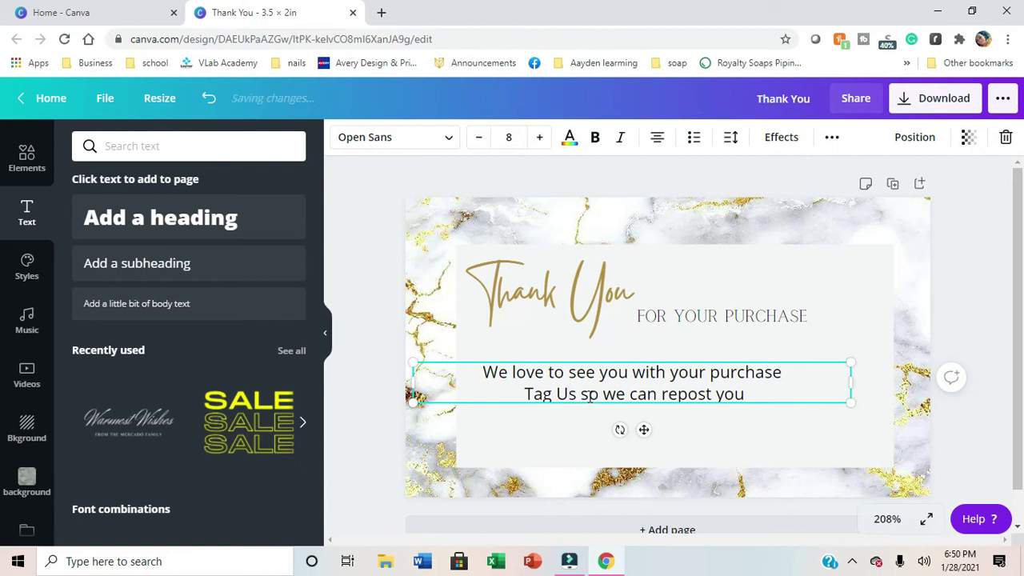
key("BackSpace")
type("So")
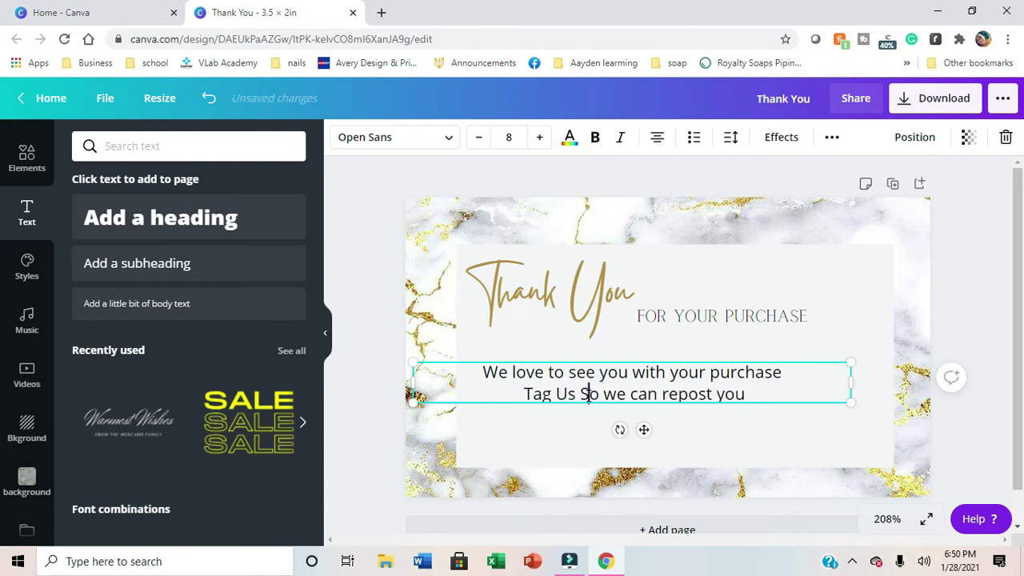
- Capitalise the remaining words to read 'We Can Repost You'
left_click(616, 394)
key("BackSpace")
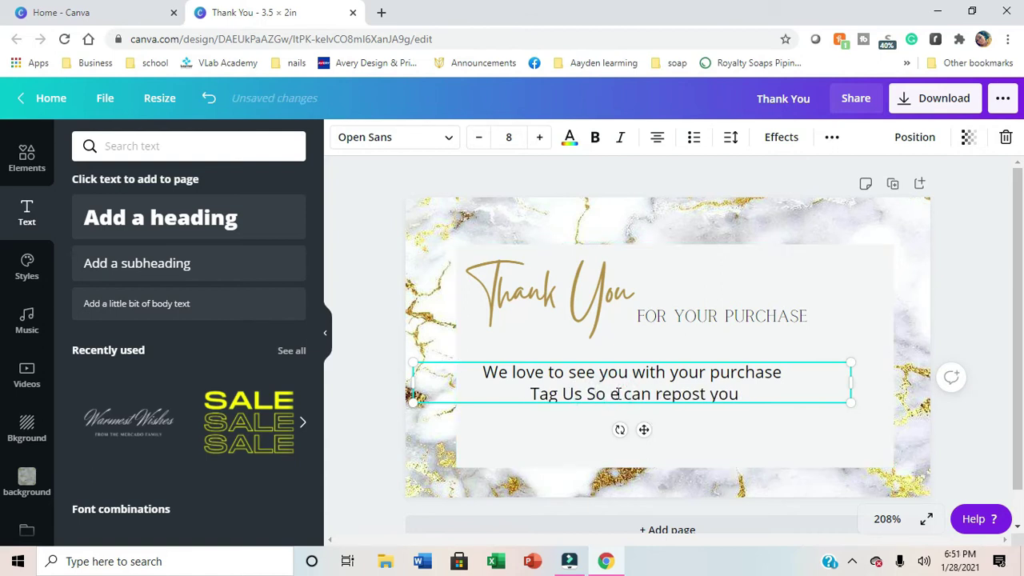
type("W")
key("BackSpace")
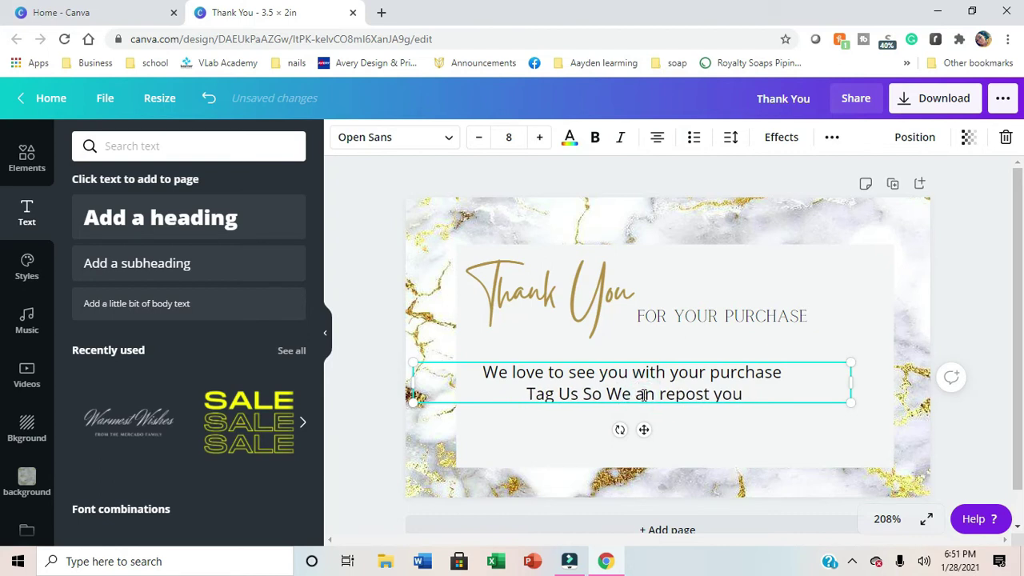
type("C")
key("BackSpace")
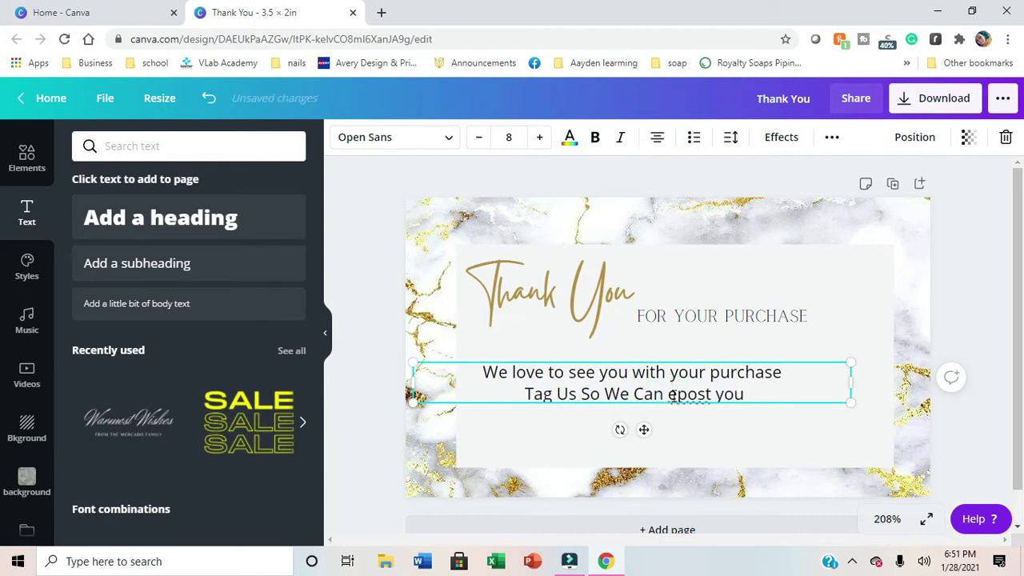
type("R")
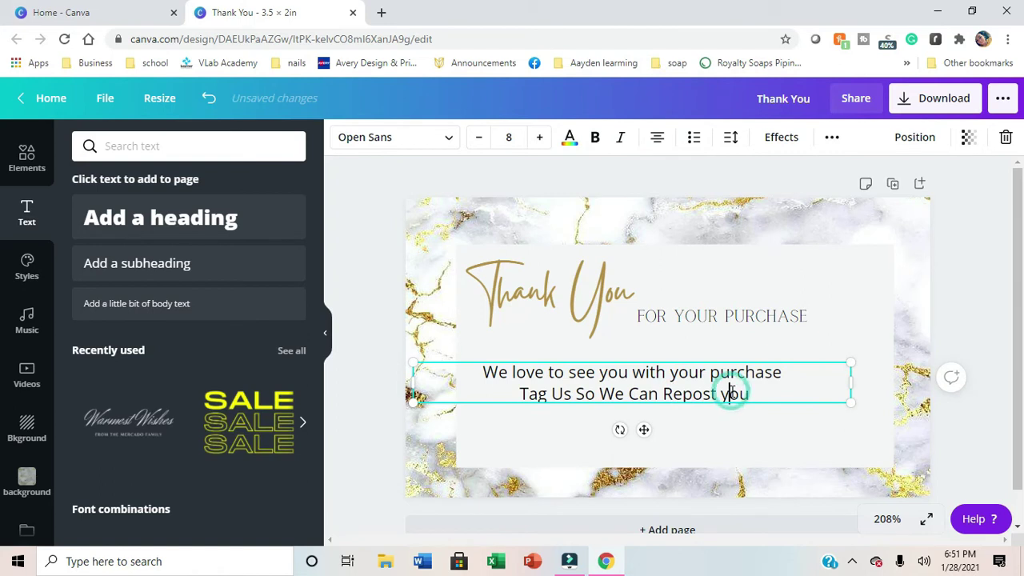
key("BackSpace")
type("Y")
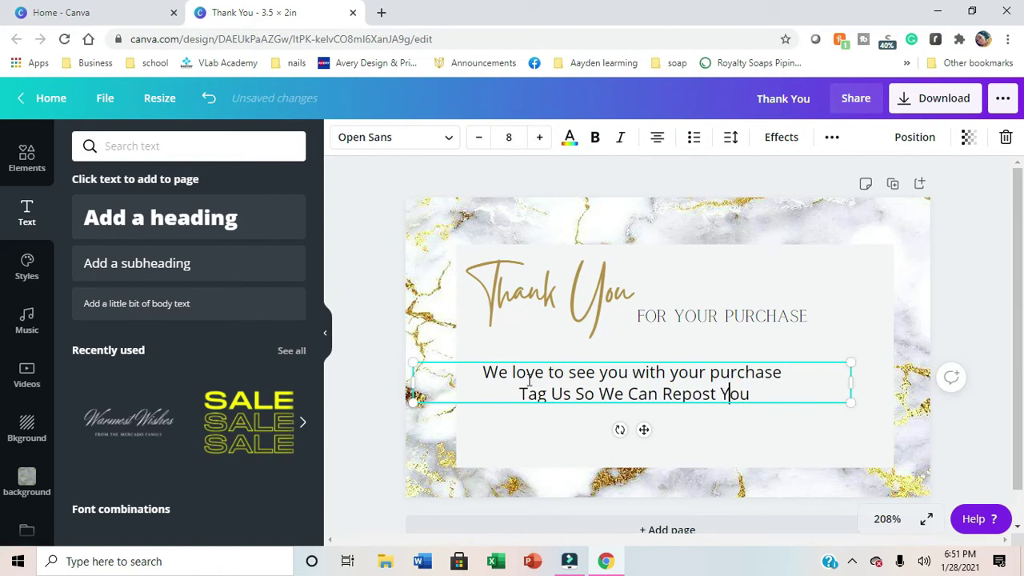
- Nudge the two-line message slightly up and to the right
right_click(673, 429)
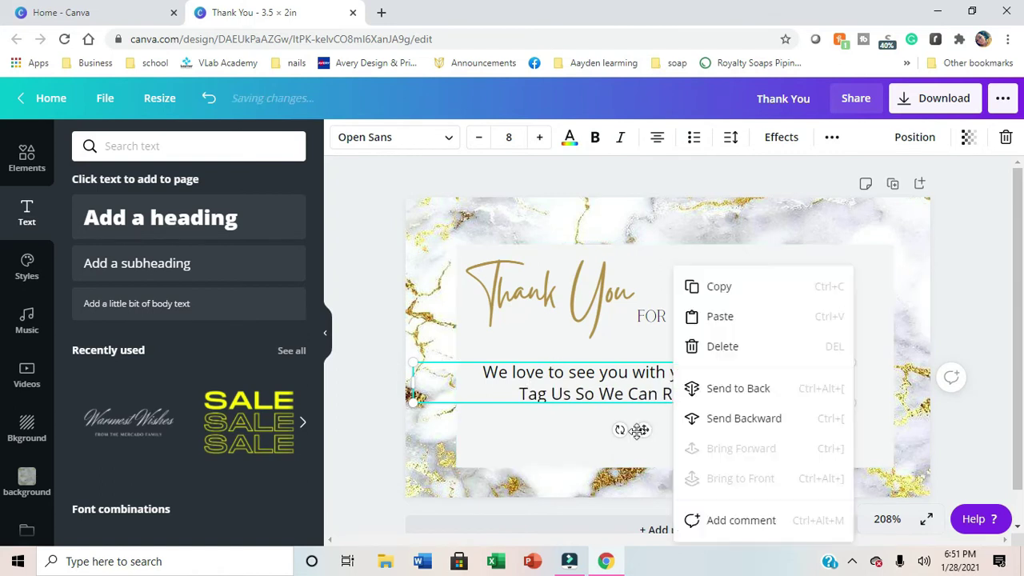
left_click(639, 433)
right_click(646, 430)
left_click(647, 428)
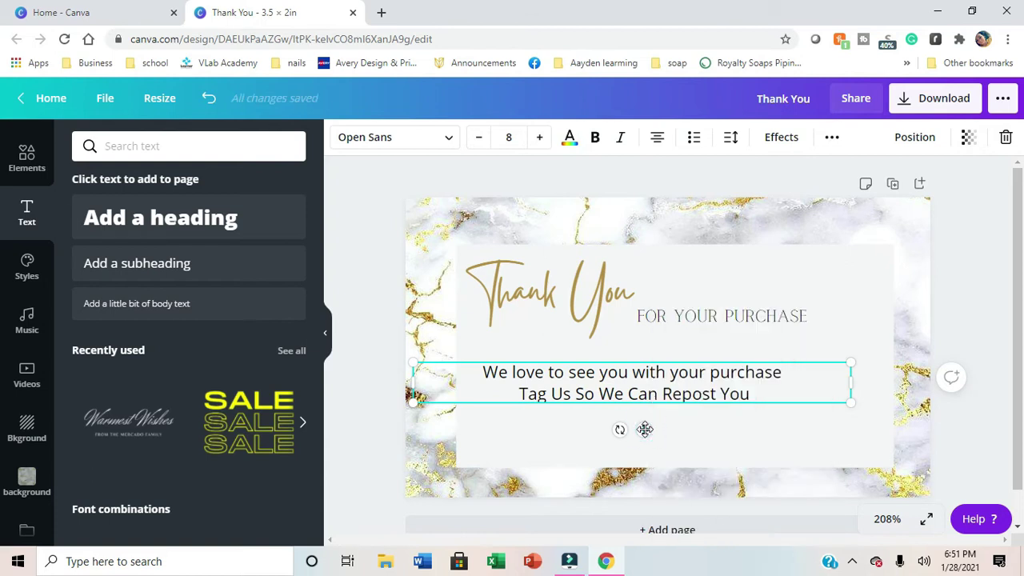
left_click_drag(646, 428, 678, 415)
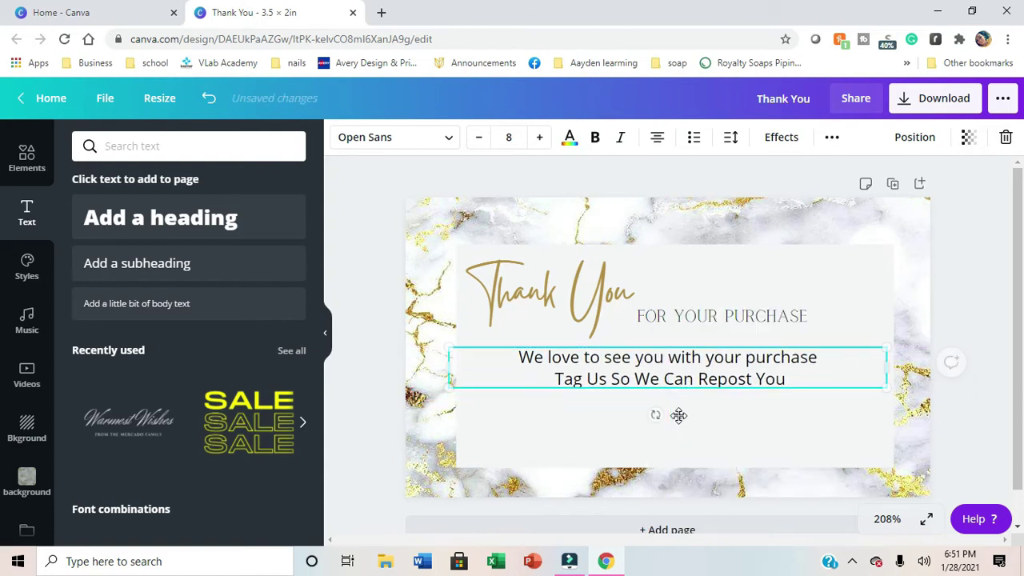
- Apply the Calgary font to the second message line, then to the first line
right_click(446, 147)
left_click(420, 142)
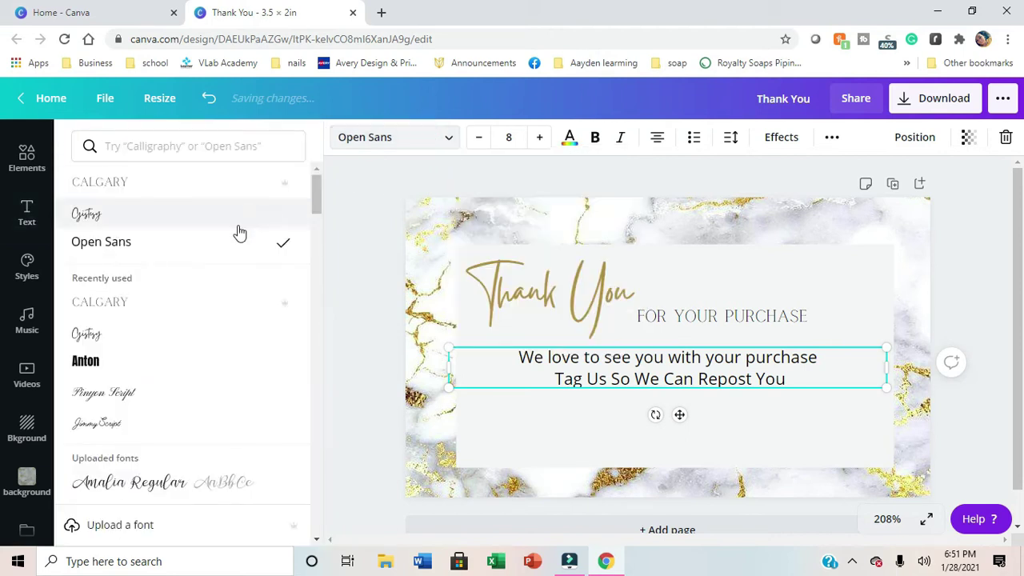
left_click(146, 302)
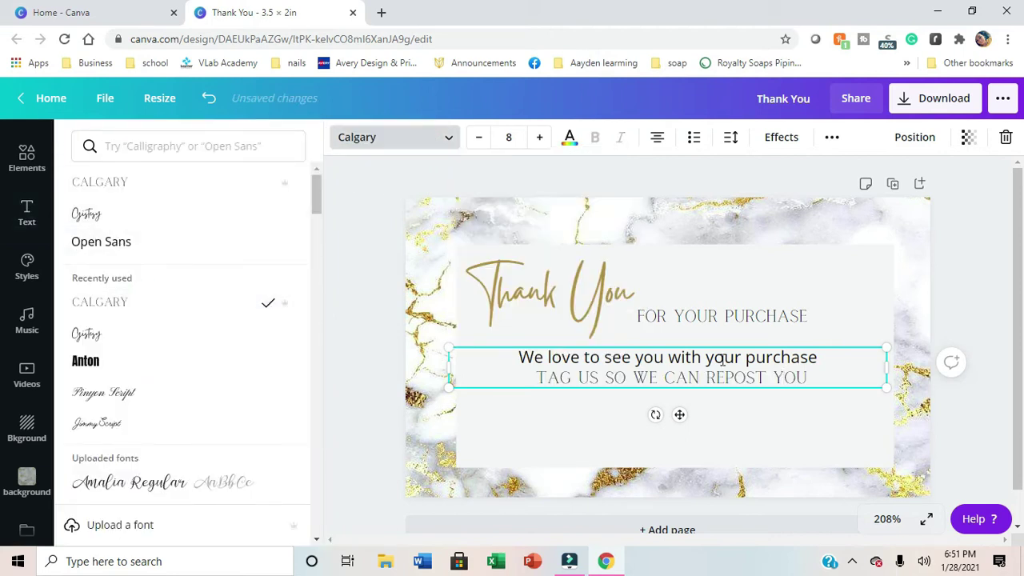
right_click(815, 362)
left_click(816, 362)
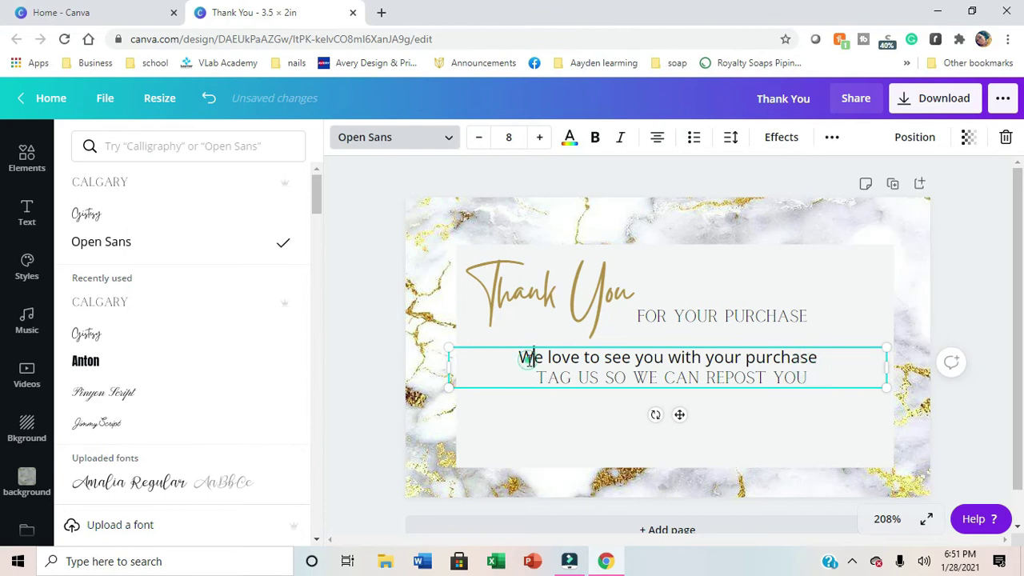
left_click_drag(531, 359, 821, 352)
left_click_drag(507, 357, 825, 353)
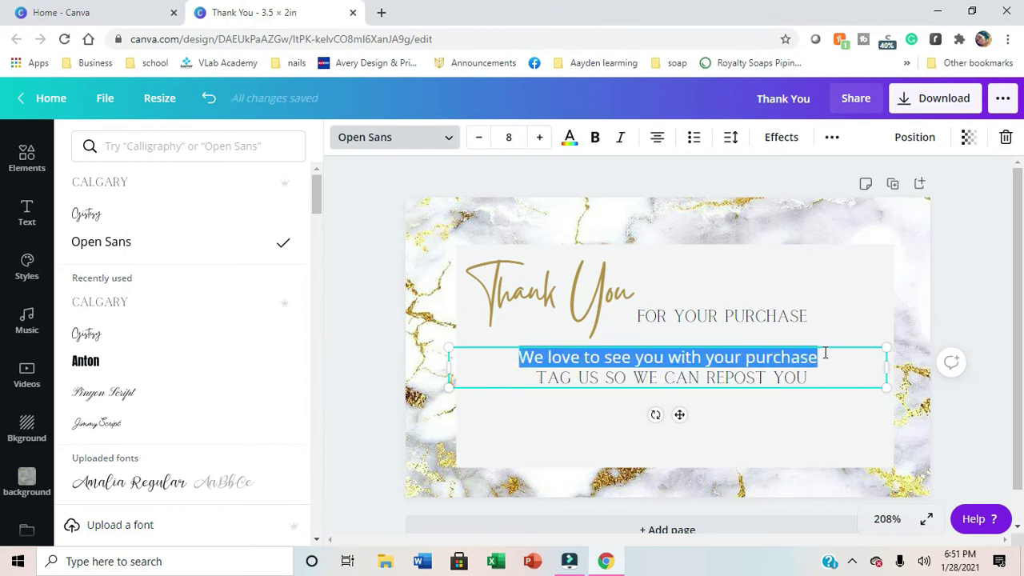
left_click(87, 304)
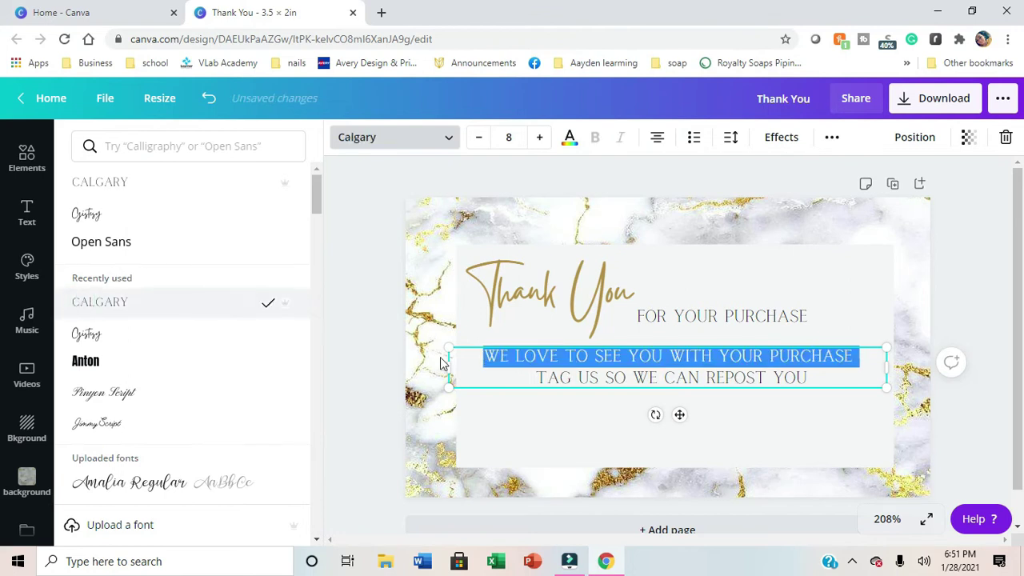
left_click(354, 309)
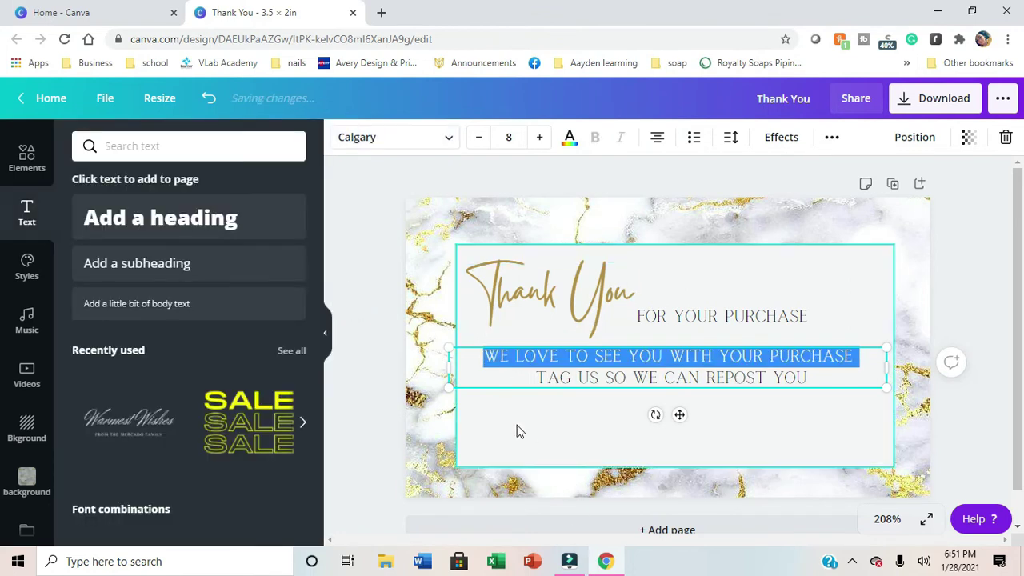
left_click(483, 436)
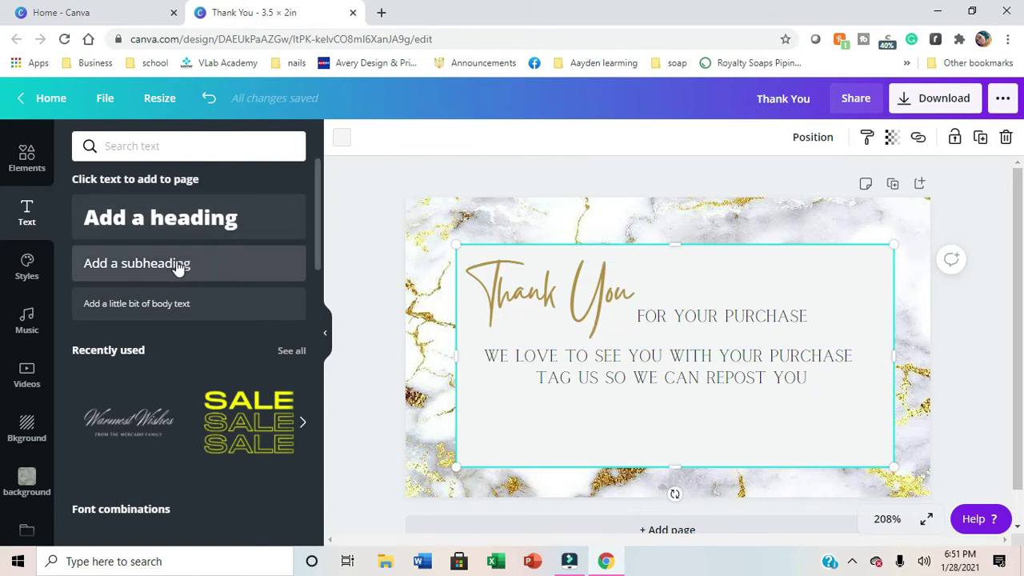
- Add the Instagram logo from the social media folder, remove its background, and shrink it into the lower-left corner
left_click(29, 272)
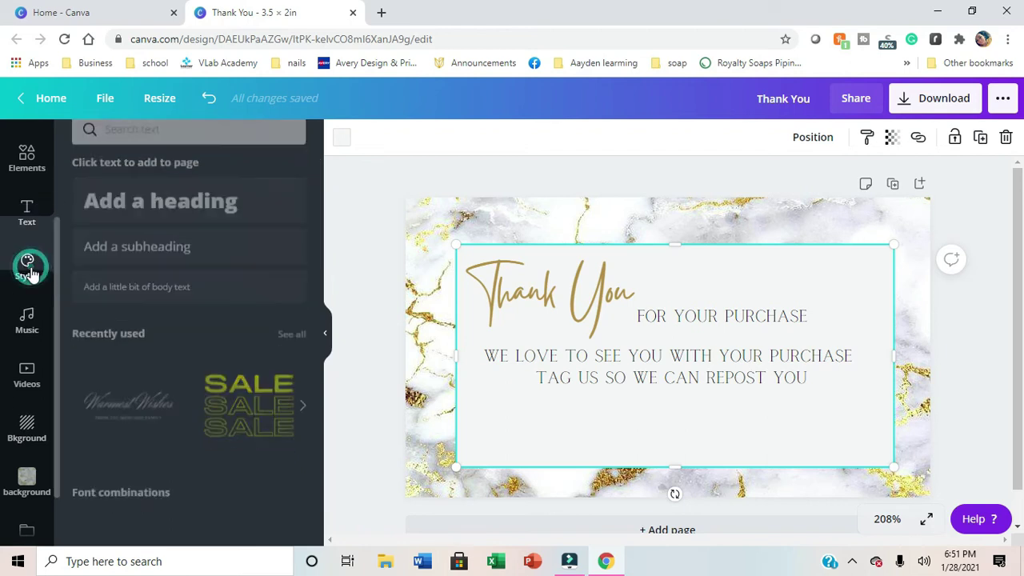
left_click(27, 534)
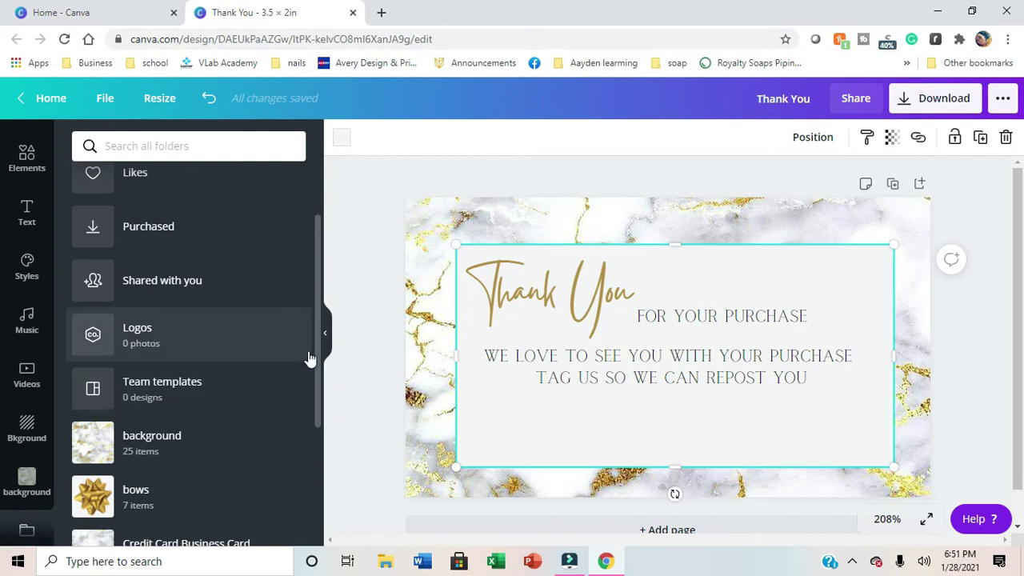
left_click_drag(316, 349, 344, 480)
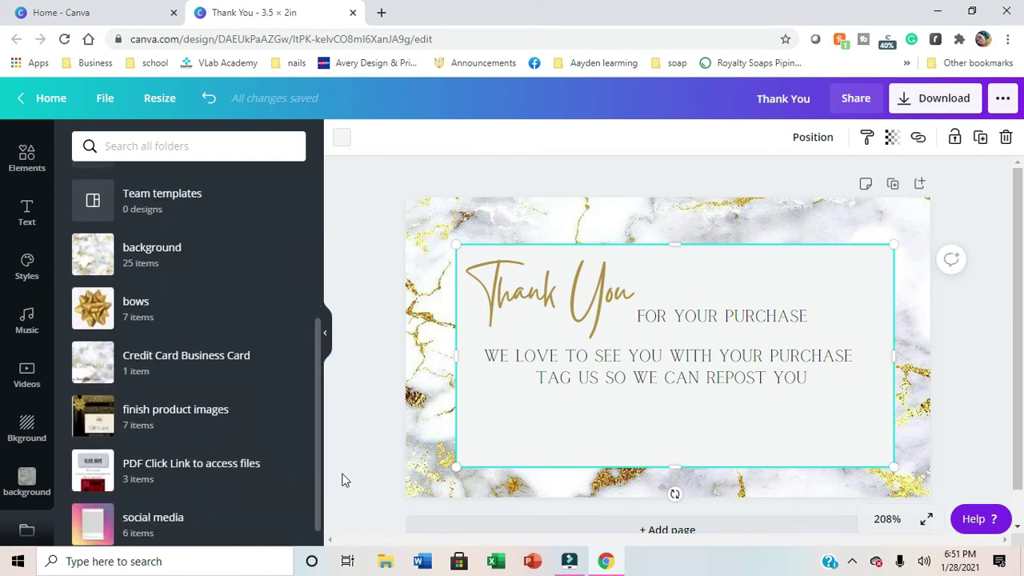
left_click(145, 512)
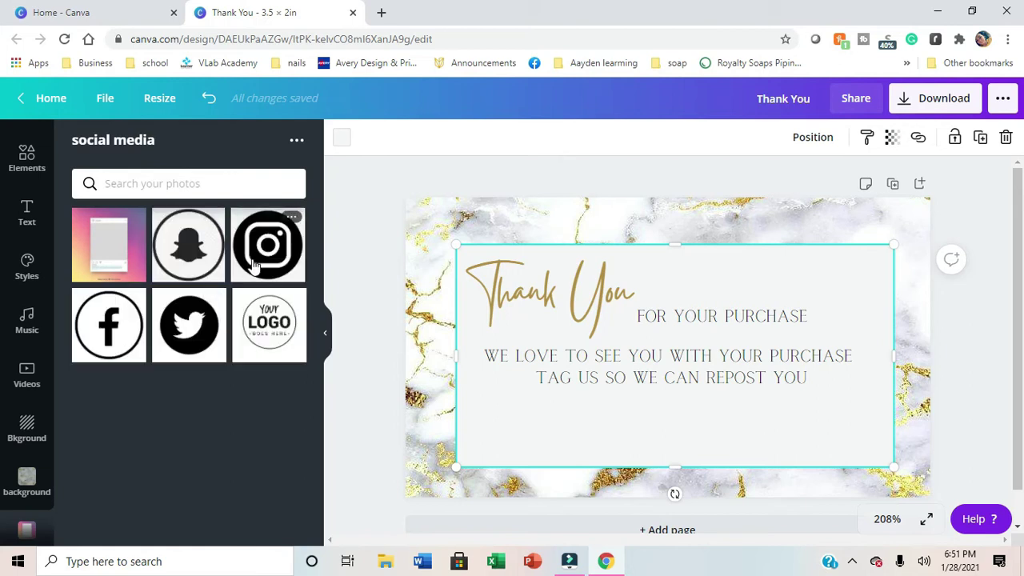
left_click(264, 247)
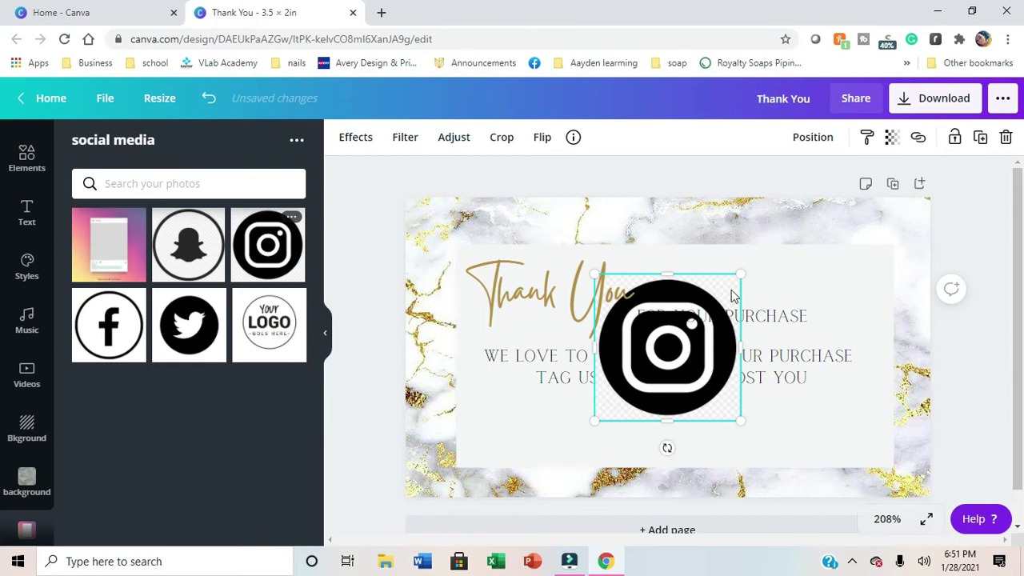
left_click(349, 137)
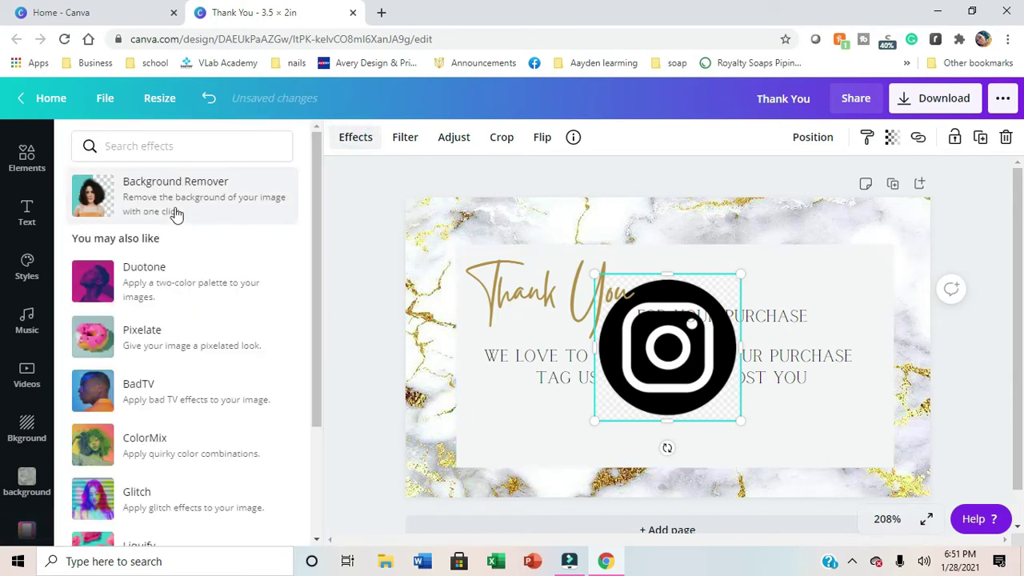
left_click(170, 206)
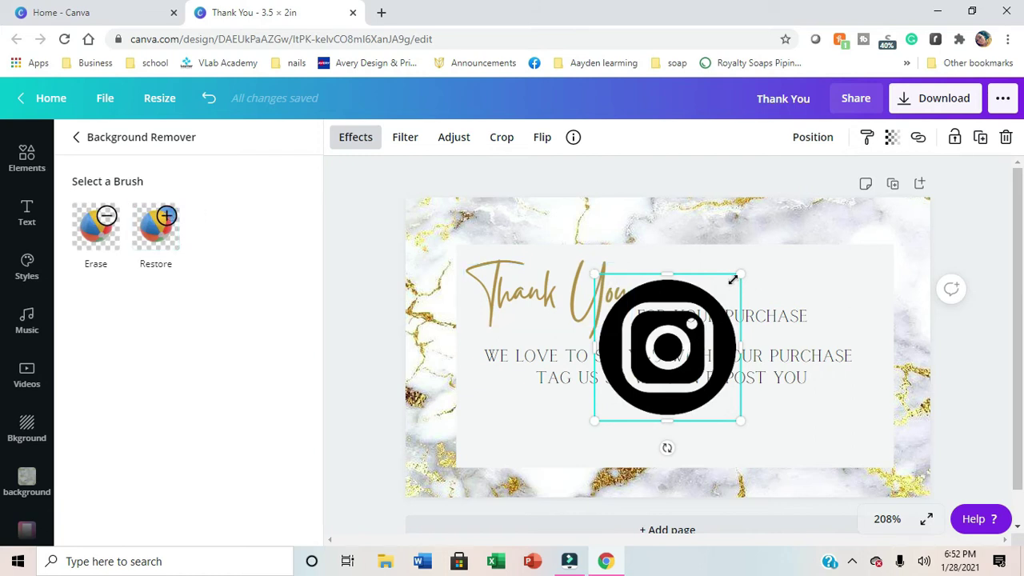
left_click_drag(745, 277, 654, 363)
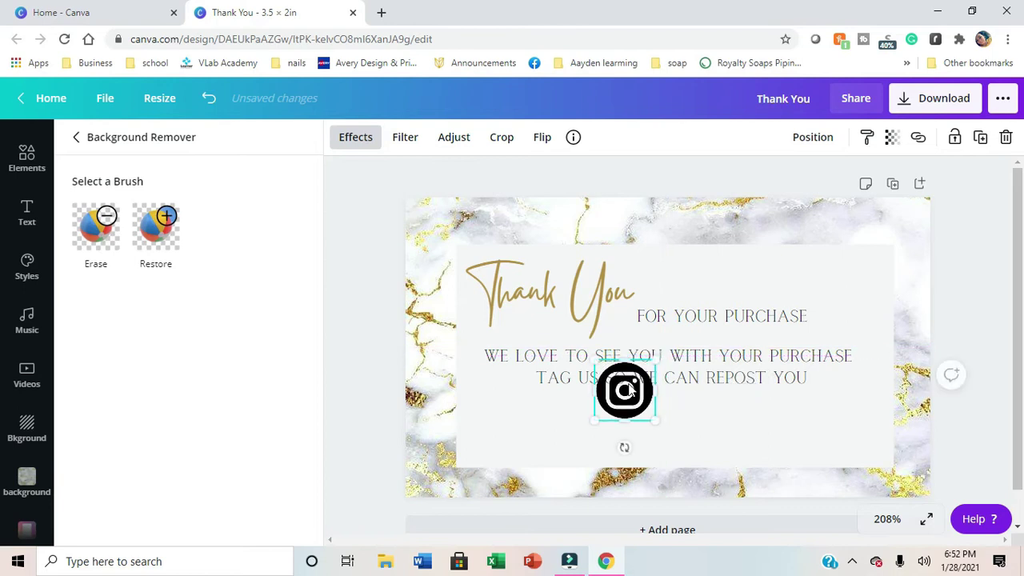
left_click_drag(623, 404, 498, 449)
left_click_drag(537, 396, 508, 432)
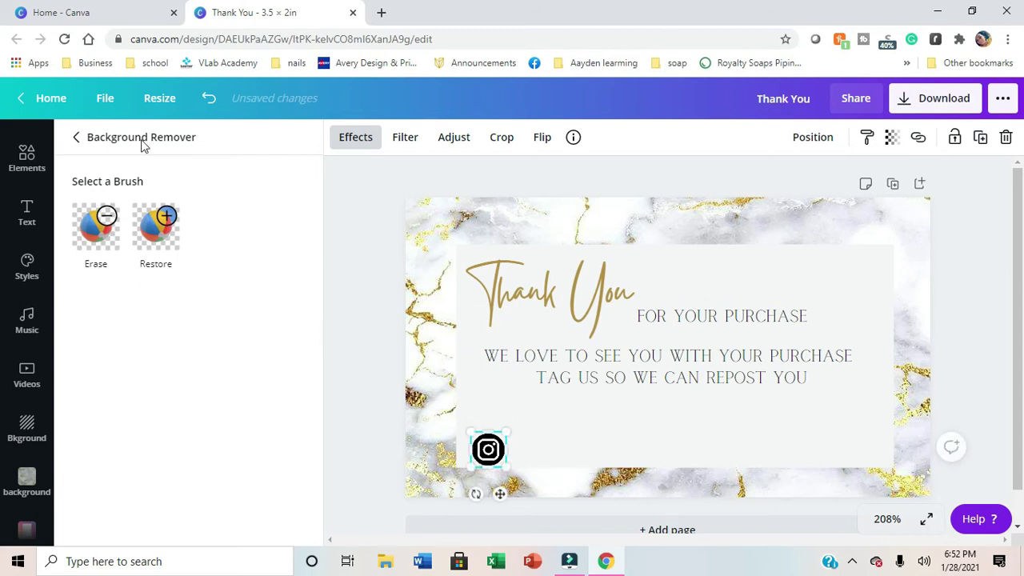
- Add the Facebook icon, shrink it to about 0.3 inch, remove its background, and set it near the bottom edge
left_click(78, 139)
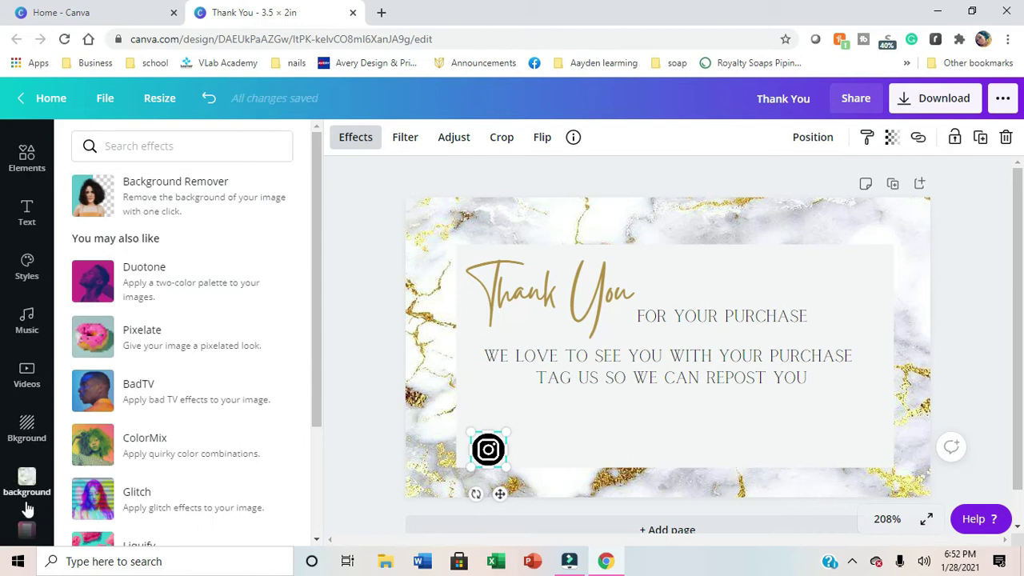
left_click(27, 530)
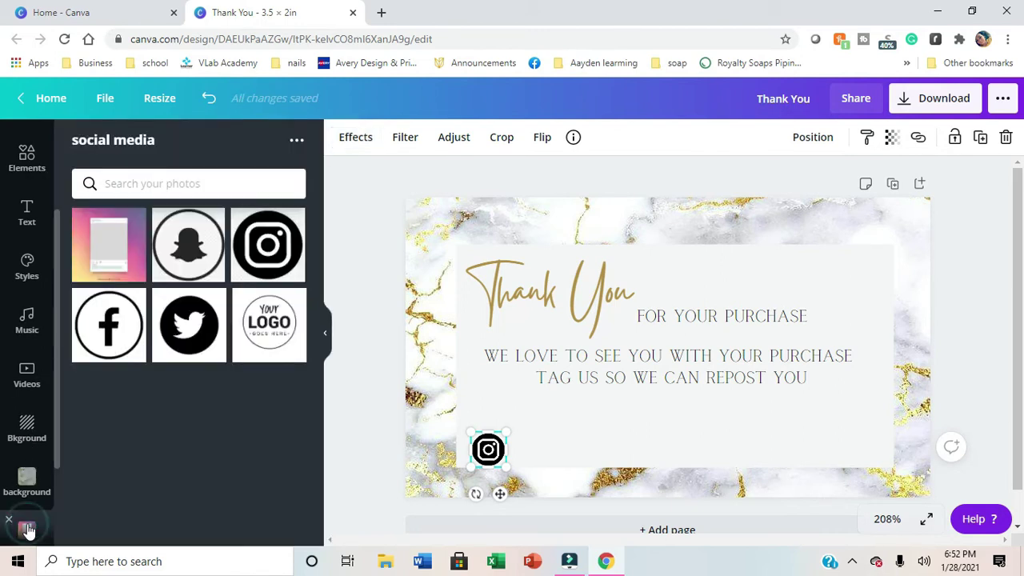
left_click(122, 356)
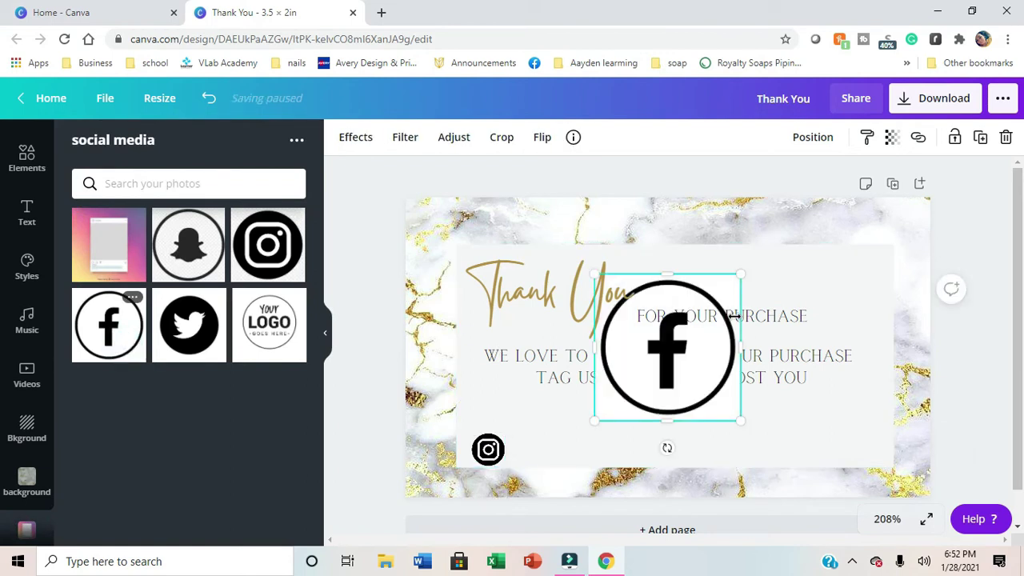
left_click_drag(741, 274, 667, 348)
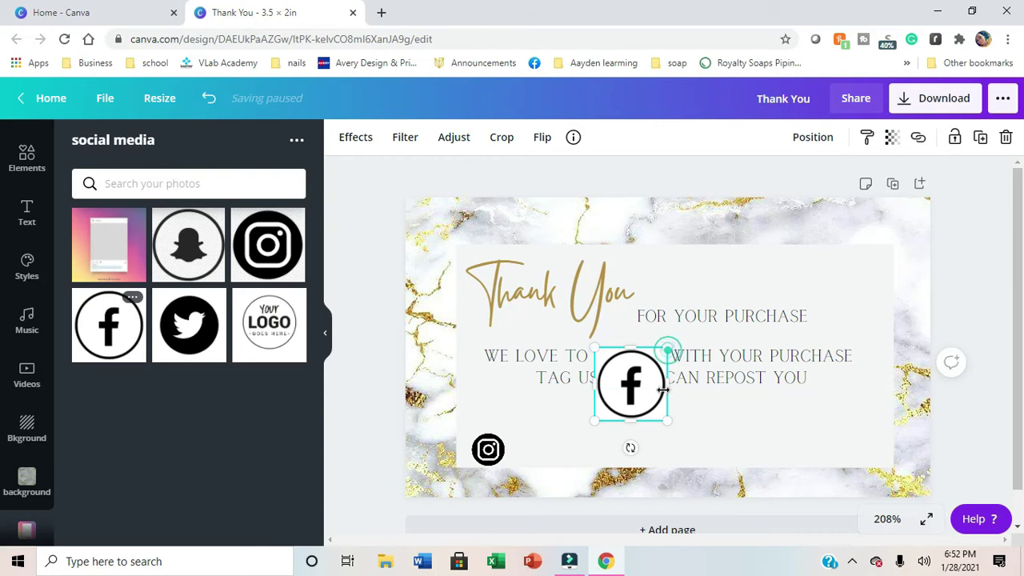
left_click_drag(664, 389, 656, 410)
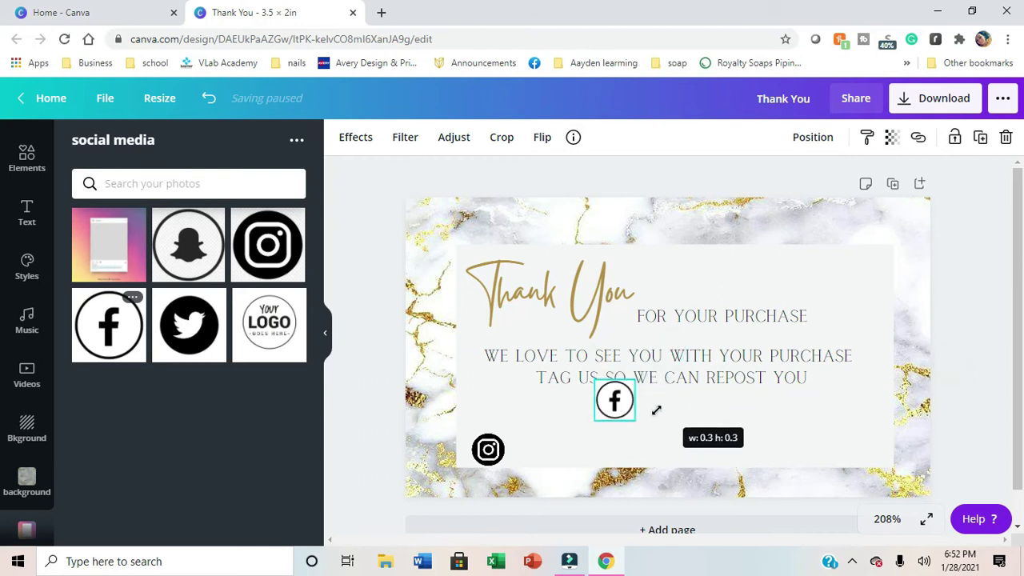
left_click(357, 140)
left_click(160, 197)
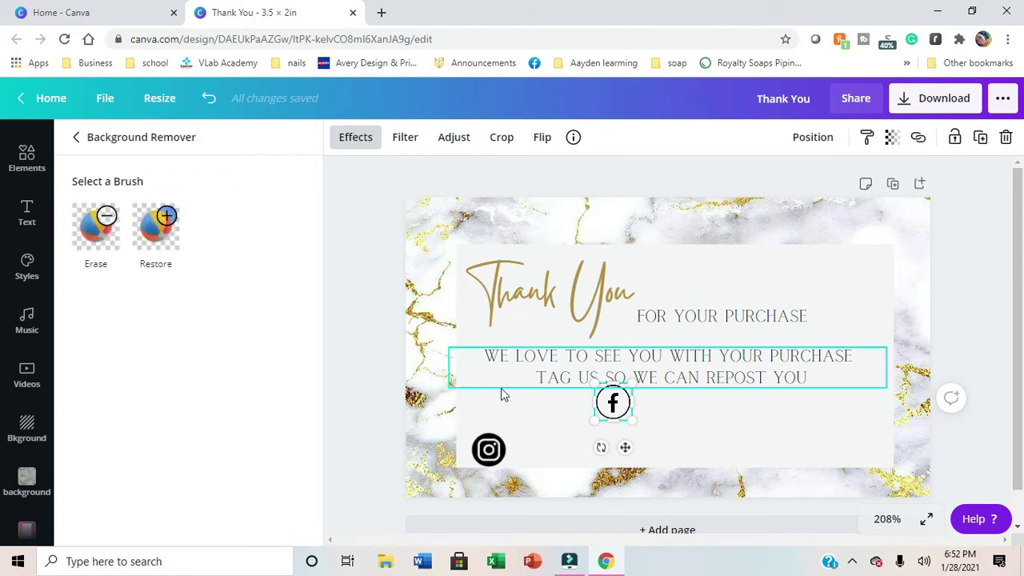
left_click_drag(605, 407, 593, 453)
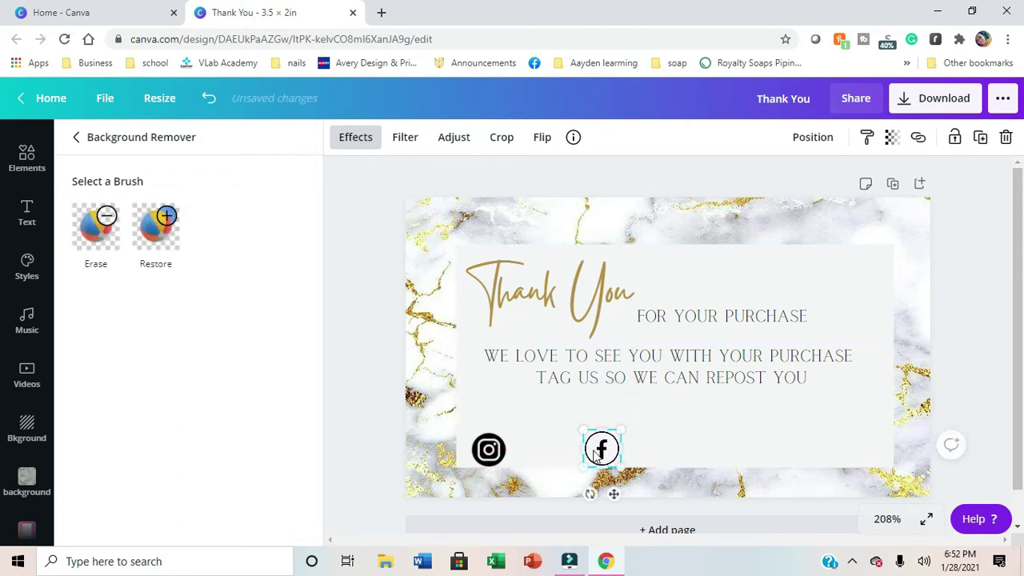
- Add a body-text line with the shop's handle beside the Instagram icon, and shift the Facebook icon slightly right
left_click(37, 219)
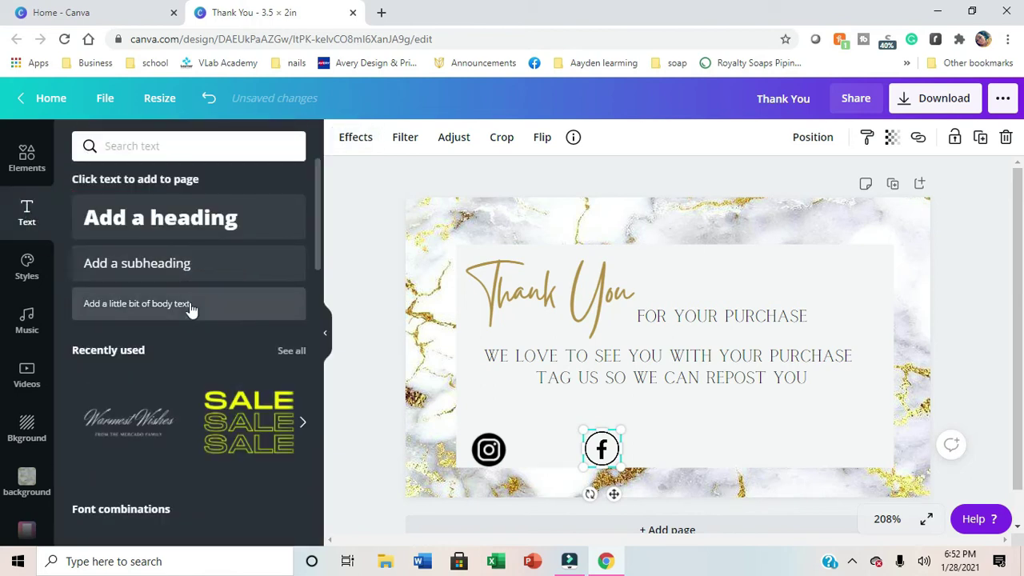
left_click(189, 309)
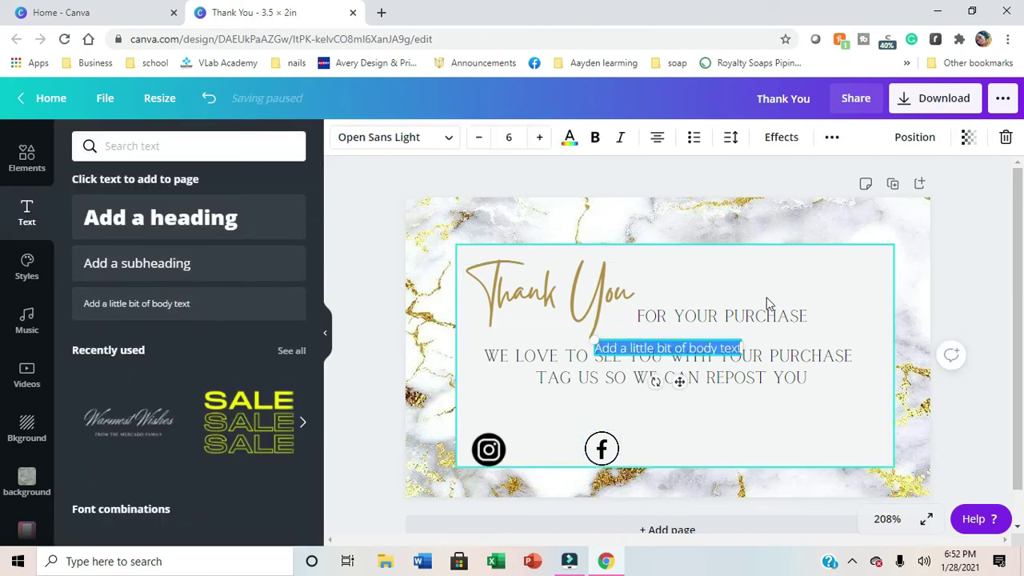
key("BackSpace")
type("@neekasC")
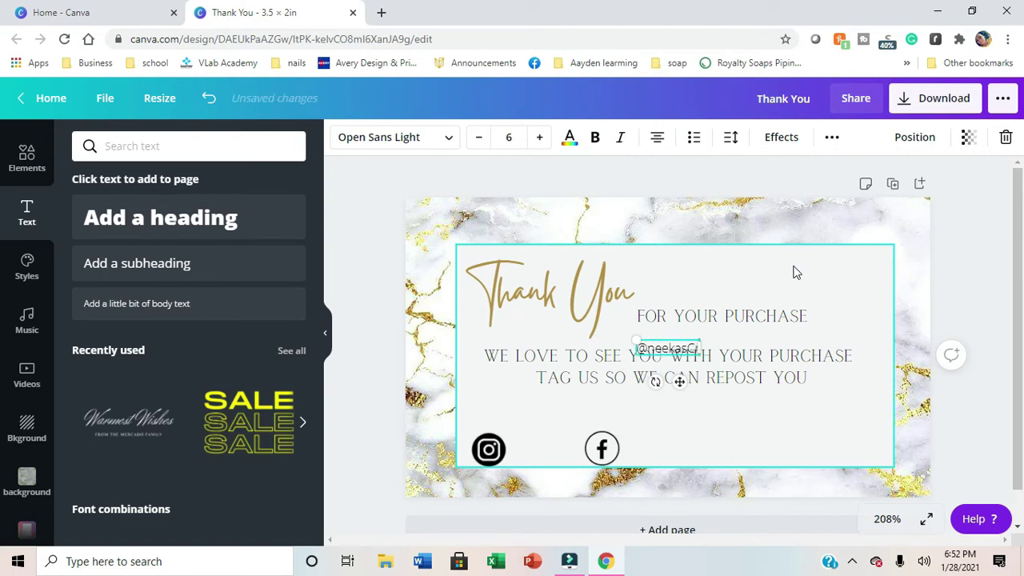
type("reations")
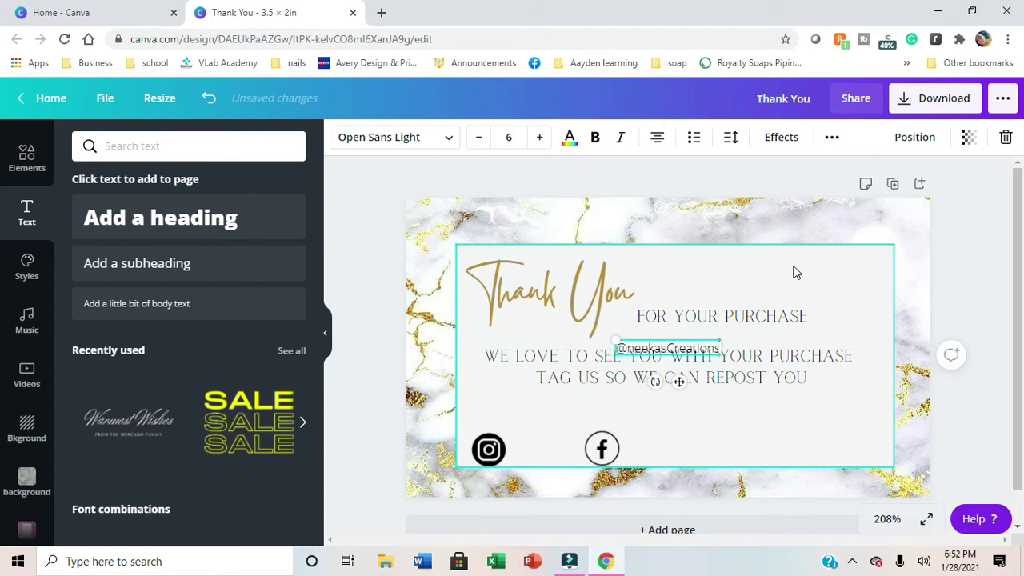
left_click_drag(679, 384, 561, 488)
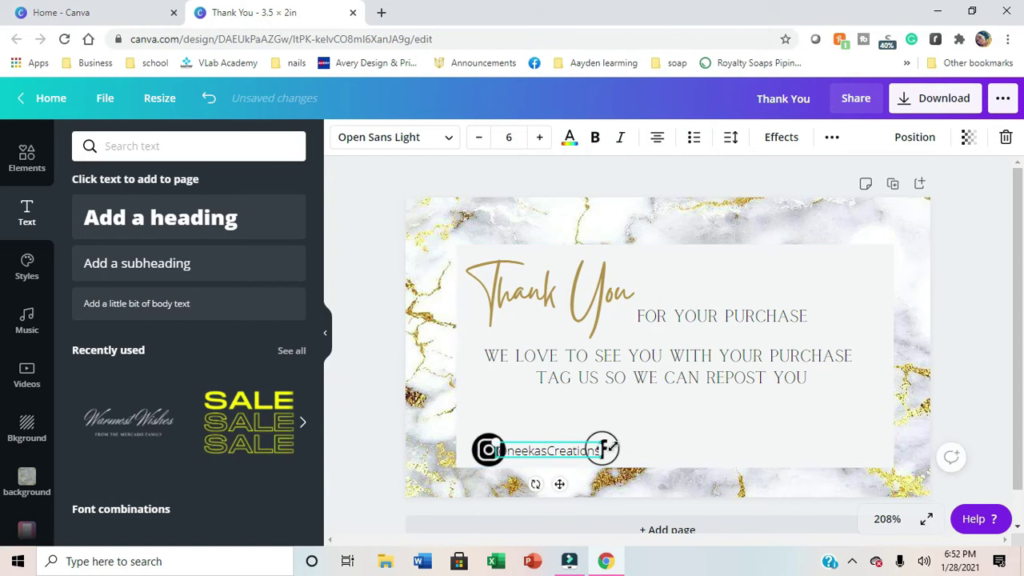
left_click(672, 424)
left_click_drag(602, 448, 650, 446)
- Change the capital C in the handle to a lowercase c
left_click(564, 453)
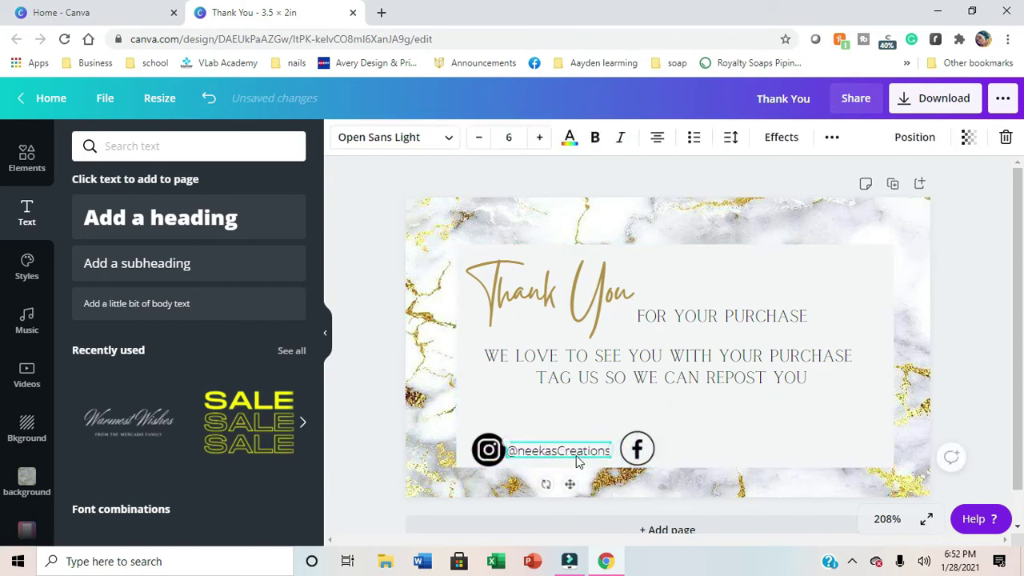
left_click(569, 449)
left_click(564, 450)
key("BackSpace")
type("c")
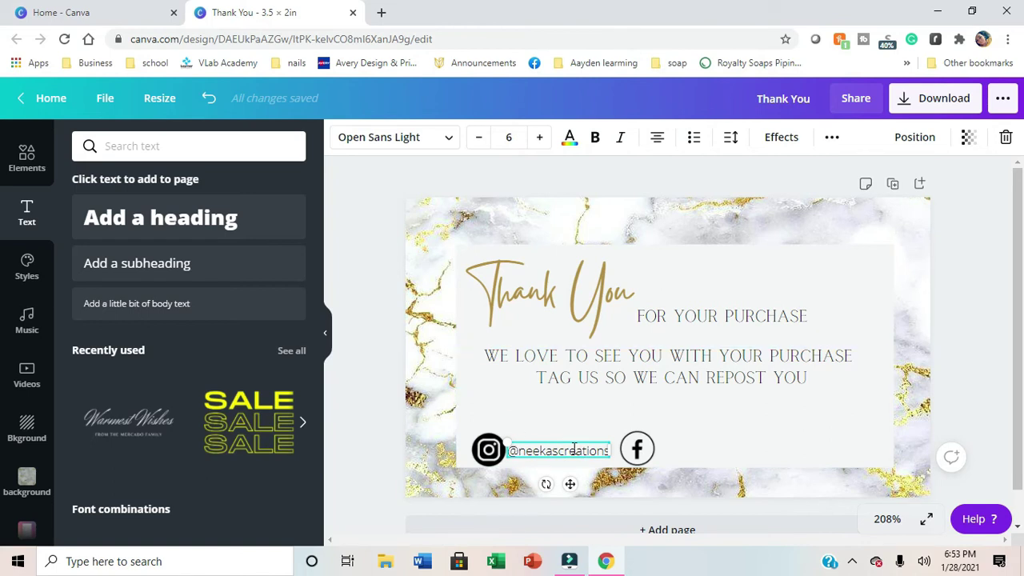
- Set the whole handle text to the Calgary font
right_click(558, 446)
left_click(522, 452)
left_click_drag(509, 451, 610, 454)
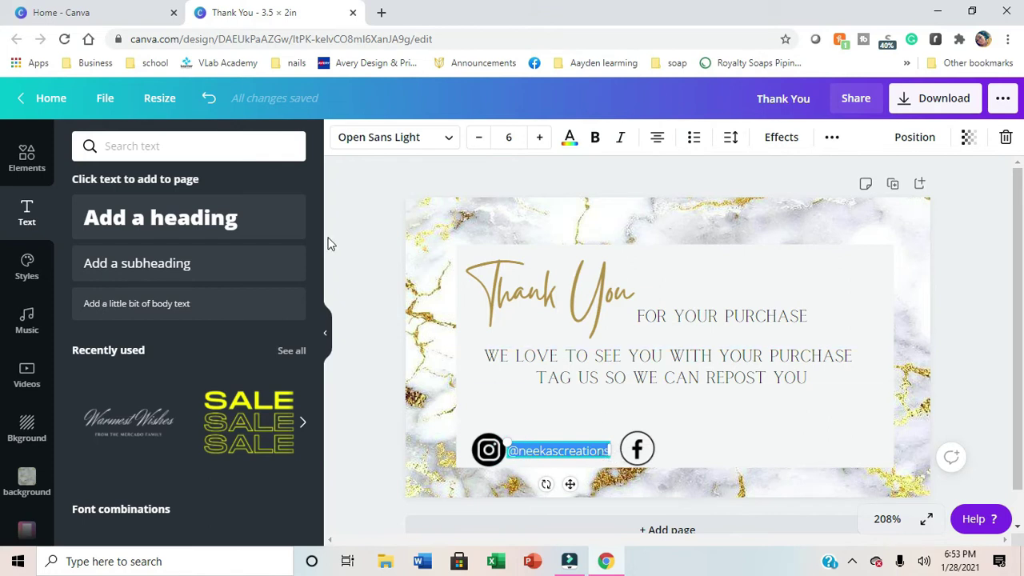
right_click(456, 144)
left_click(421, 144)
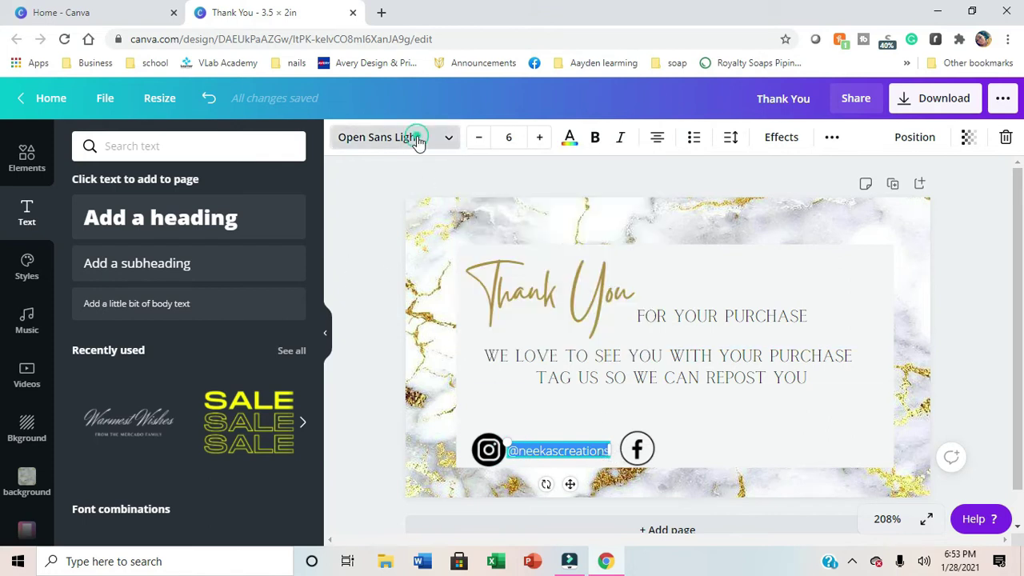
left_click(416, 137)
left_click(181, 301)
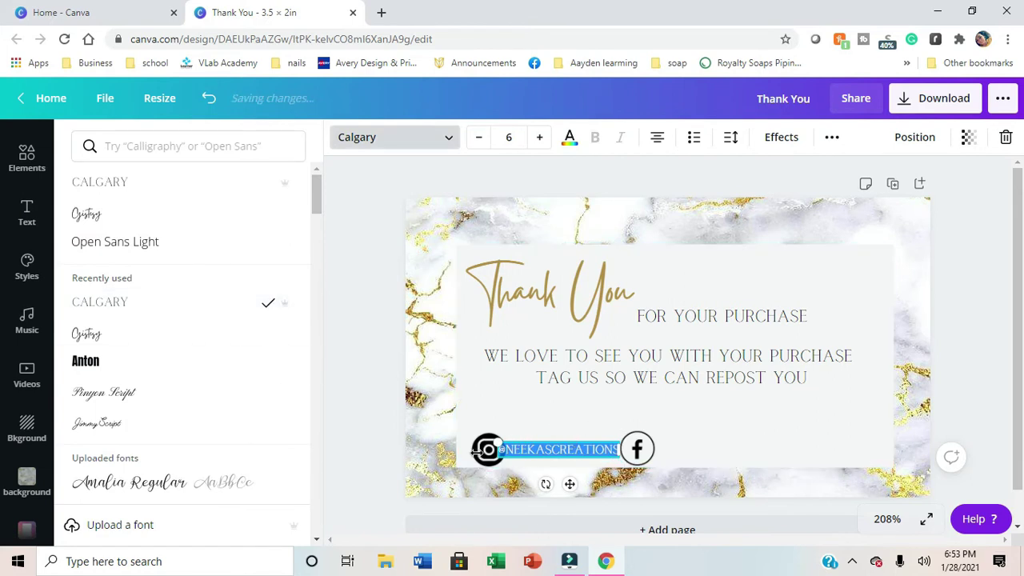
- Move the Facebook icon further right and nudge the handle slightly away from Instagram
left_click(652, 452)
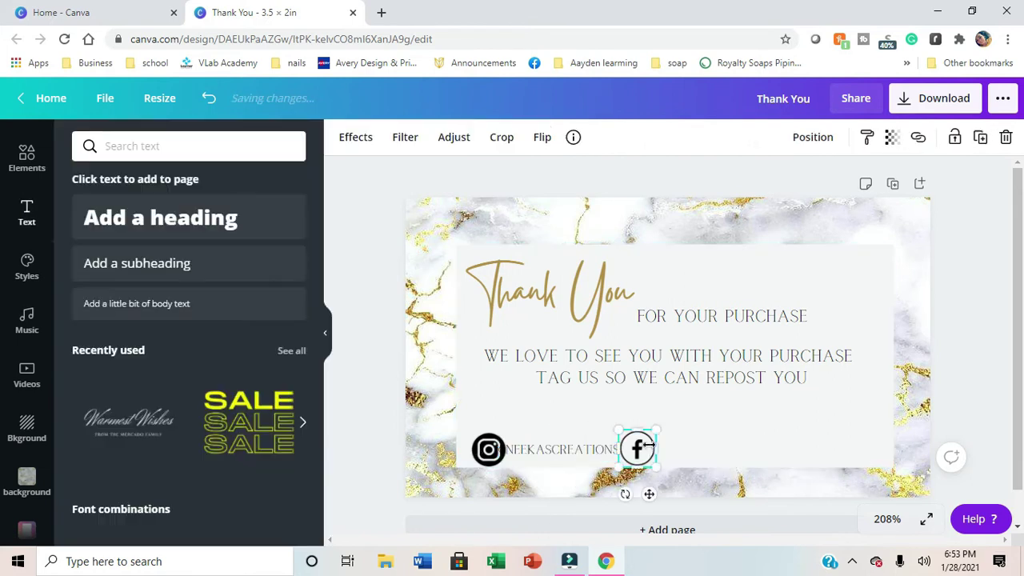
right_click(664, 446)
left_click(632, 456)
left_click_drag(632, 456, 703, 452)
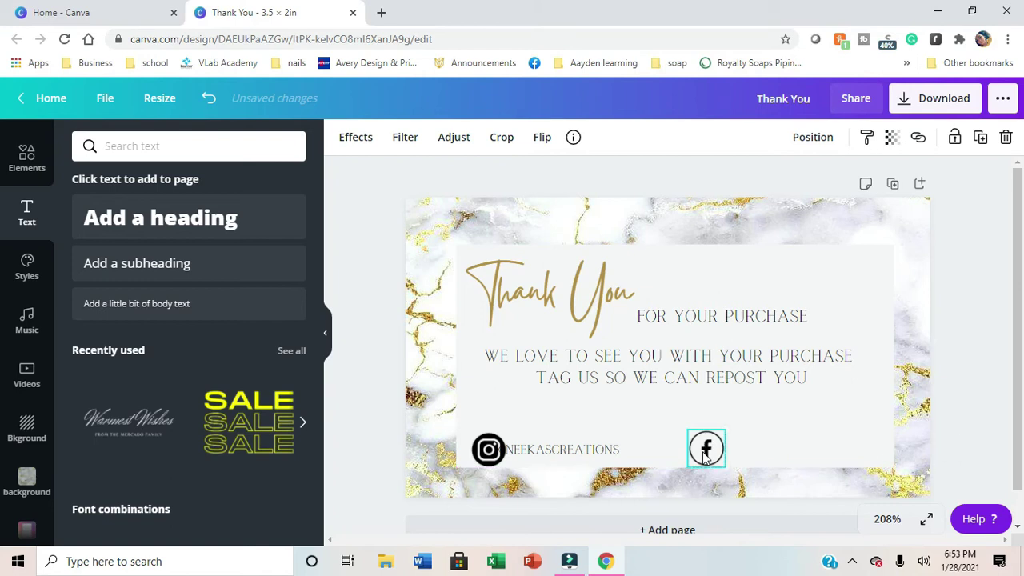
left_click(539, 455)
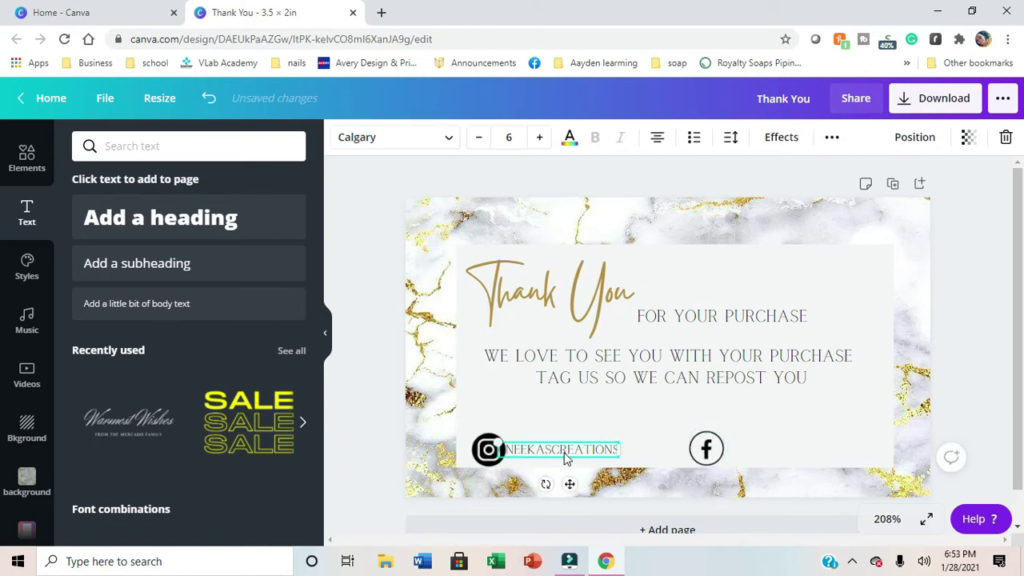
right_click(583, 455)
left_click(537, 428)
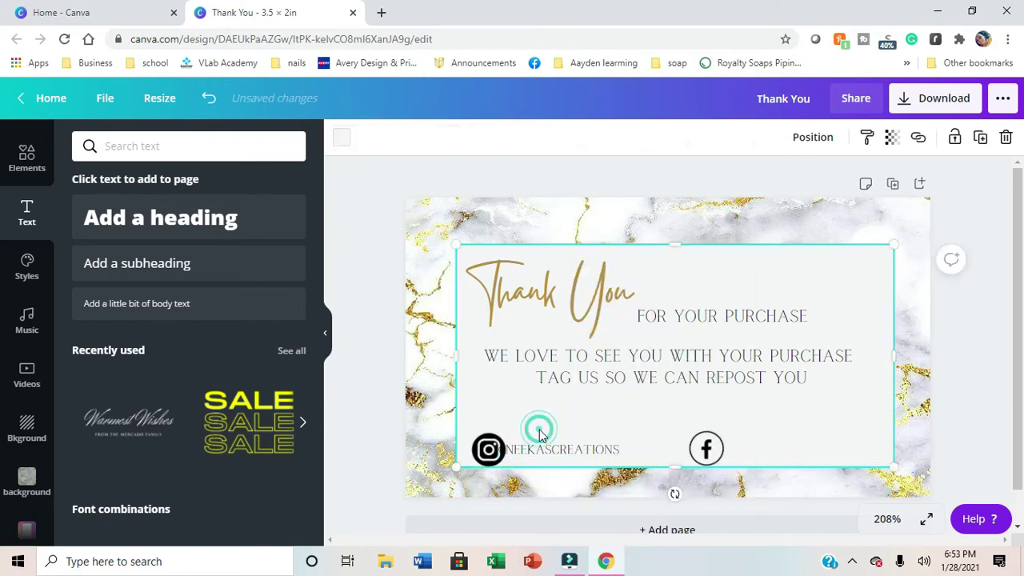
left_click_drag(537, 453, 558, 456)
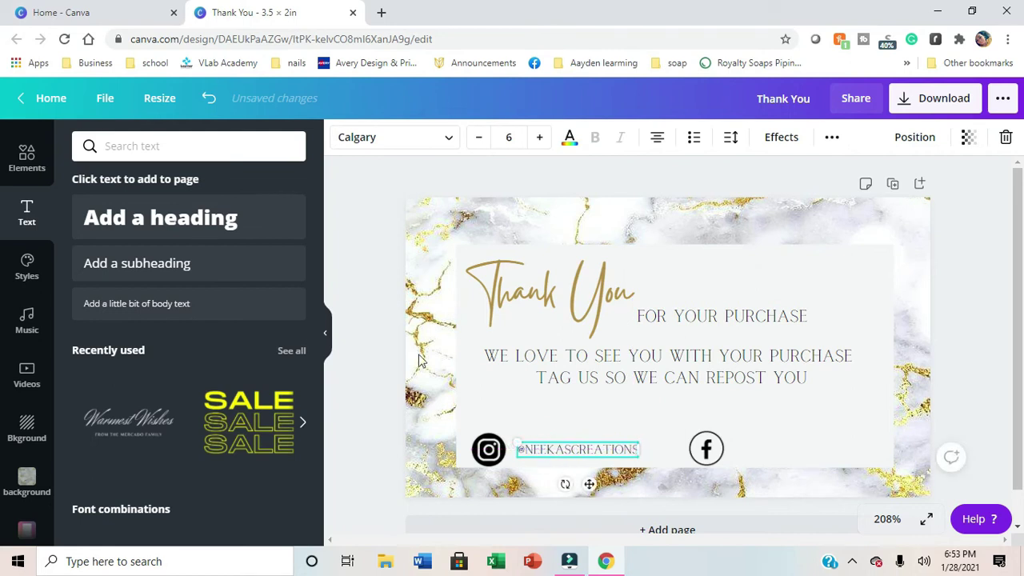
- Add a body-text box with the shop's Facebook page name right beside the Facebook icon
left_click(119, 262)
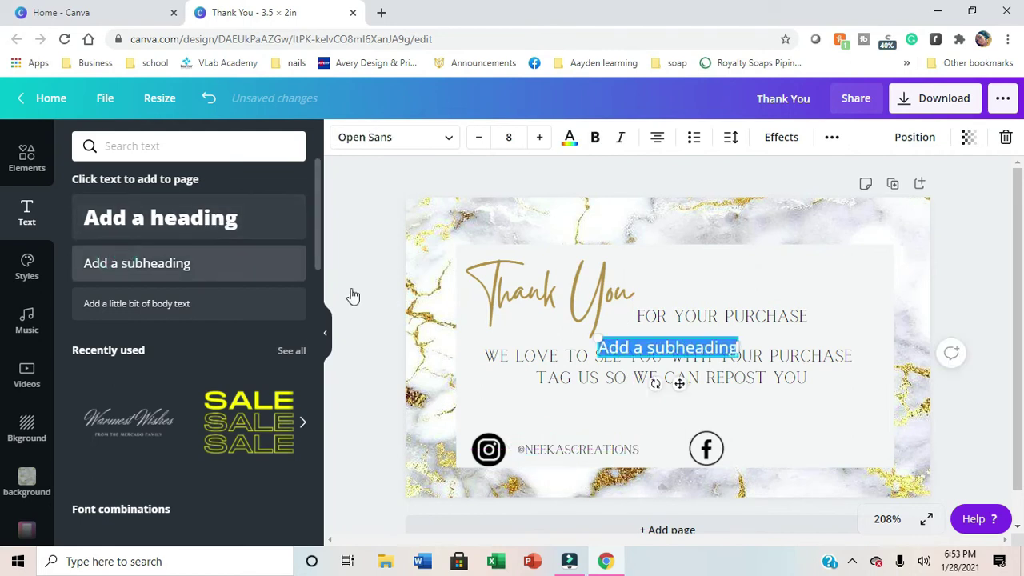
key("Delete")
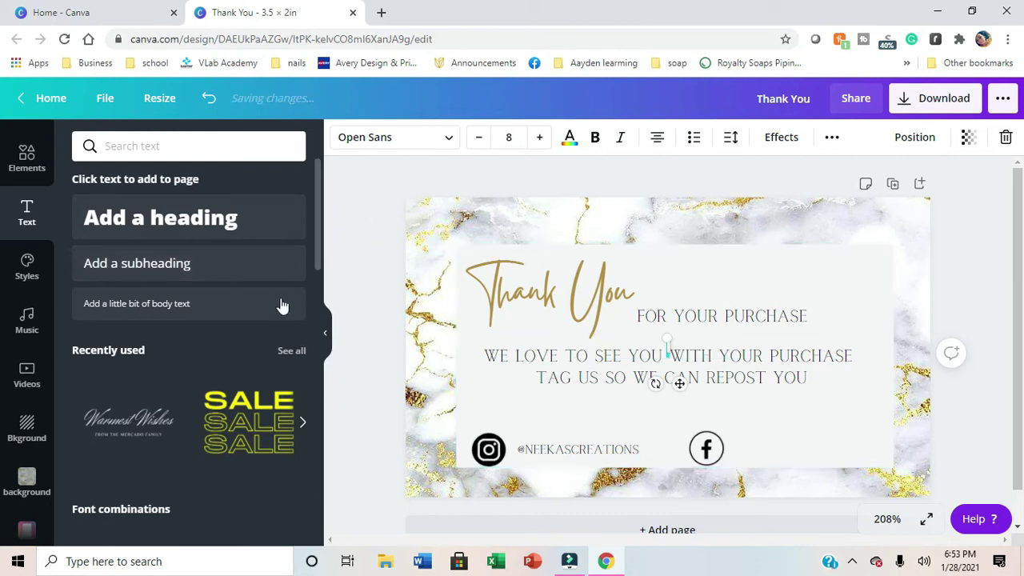
left_click(84, 301)
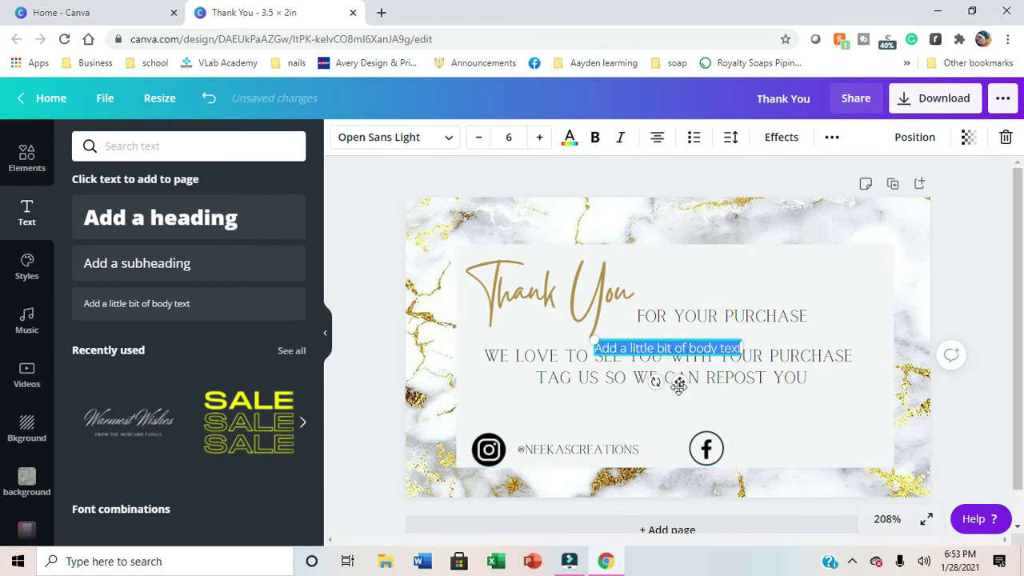
left_click_drag(679, 383, 817, 481)
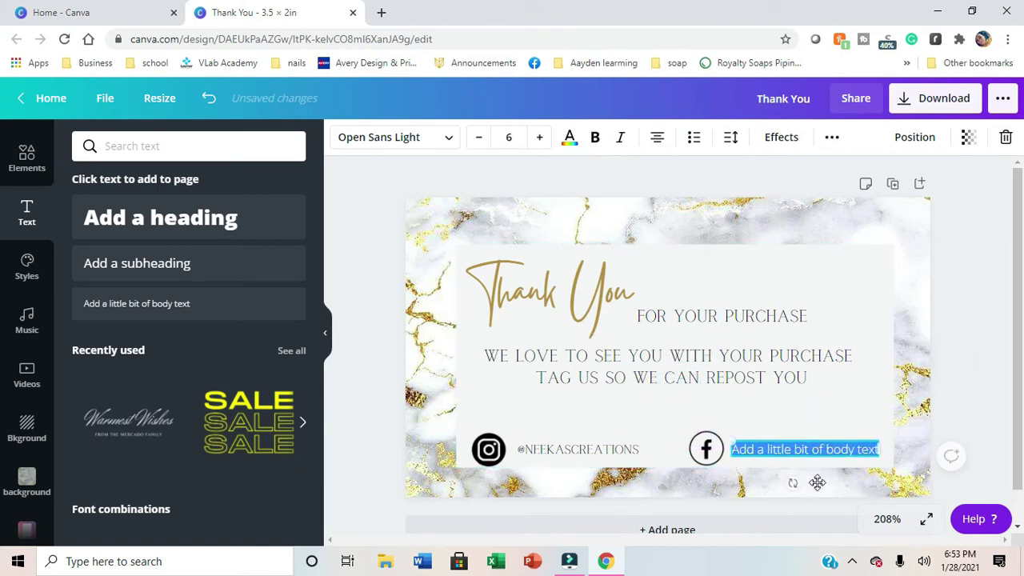
left_click(840, 449)
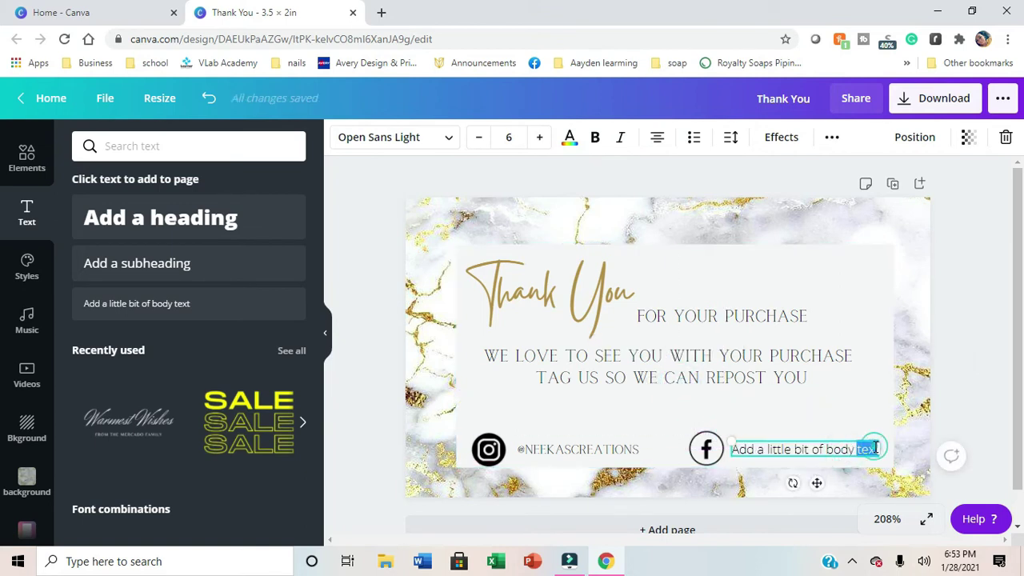
key("BackSpace")
key("BackSpace")
key("BackSpace")
key("BackSpace")
key("BackSpace")
key("BackSpace")
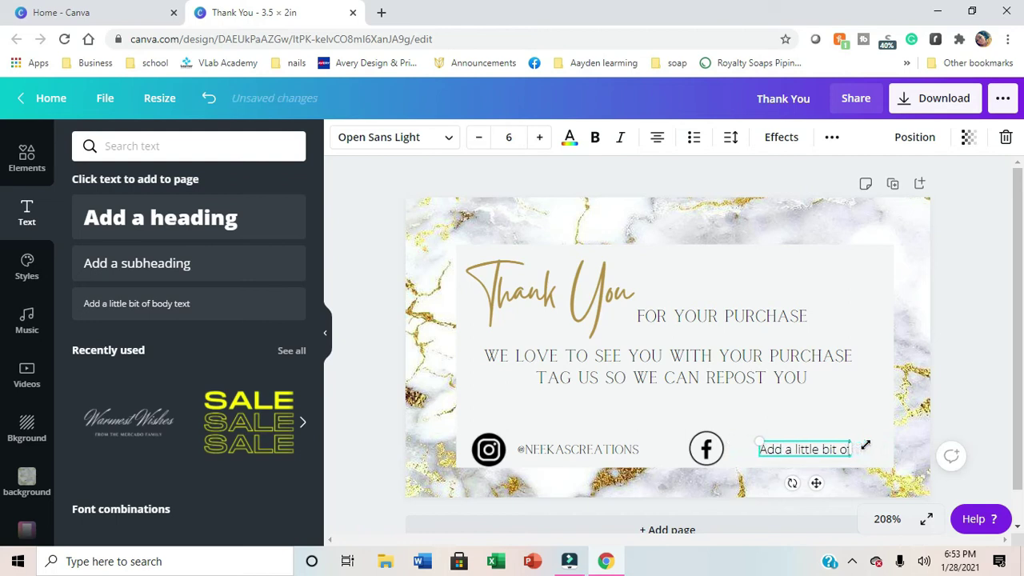
key("BackSpace")
key("BackSpace")
key("BackSpace")
key("BackSpace")
key("BackSpace")
key("BackSpace")
key("BackSpace")
key("BackSpace")
key("BackSpace")
key("BackSpace")
key("BackSpace")
key("BackSpace")
key("BackSpace")
key("BackSpace")
key("BackSpace")
key("BackSpace")
key("BackSpace")
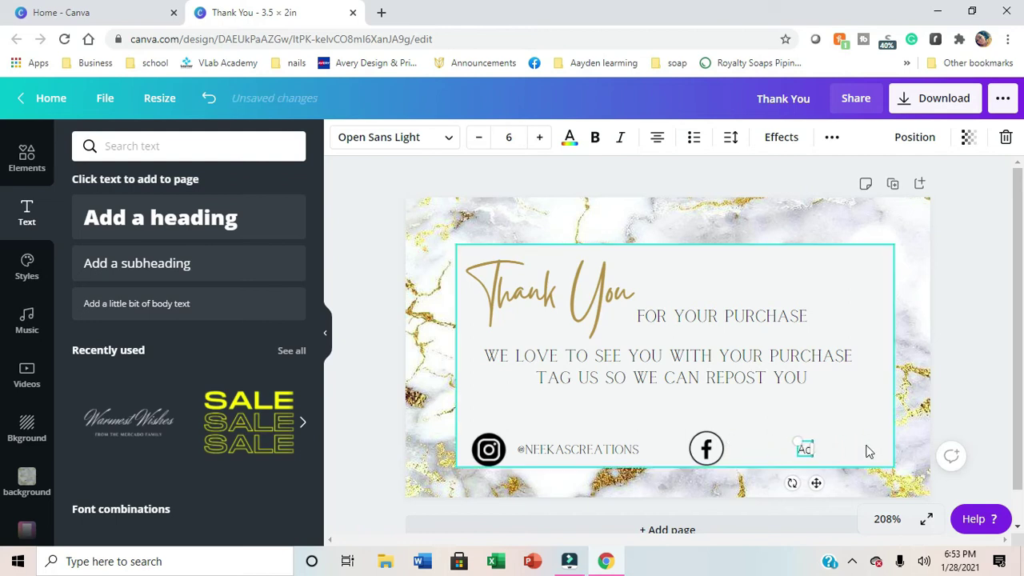
type("Neeka")
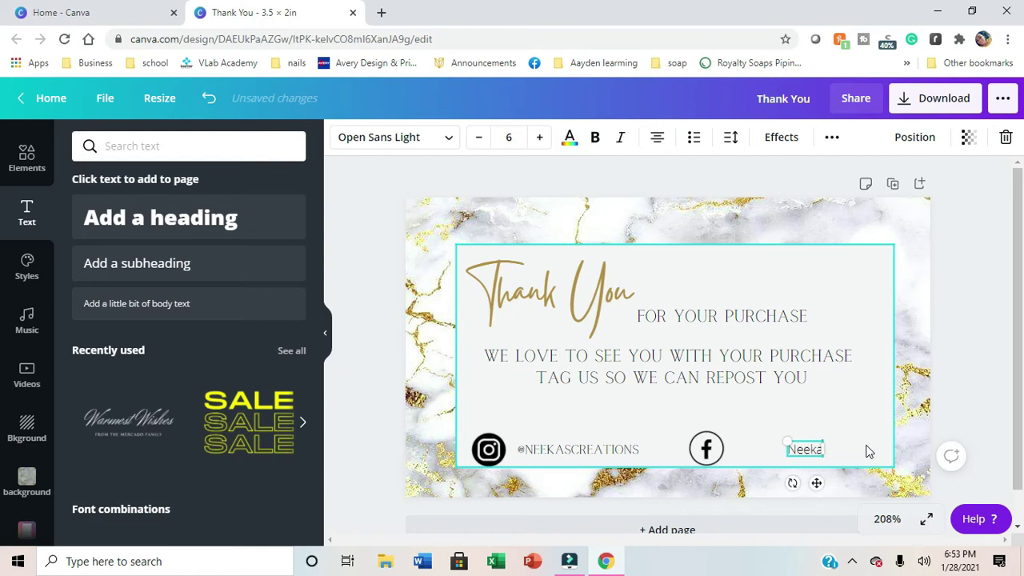
type("s Creat")
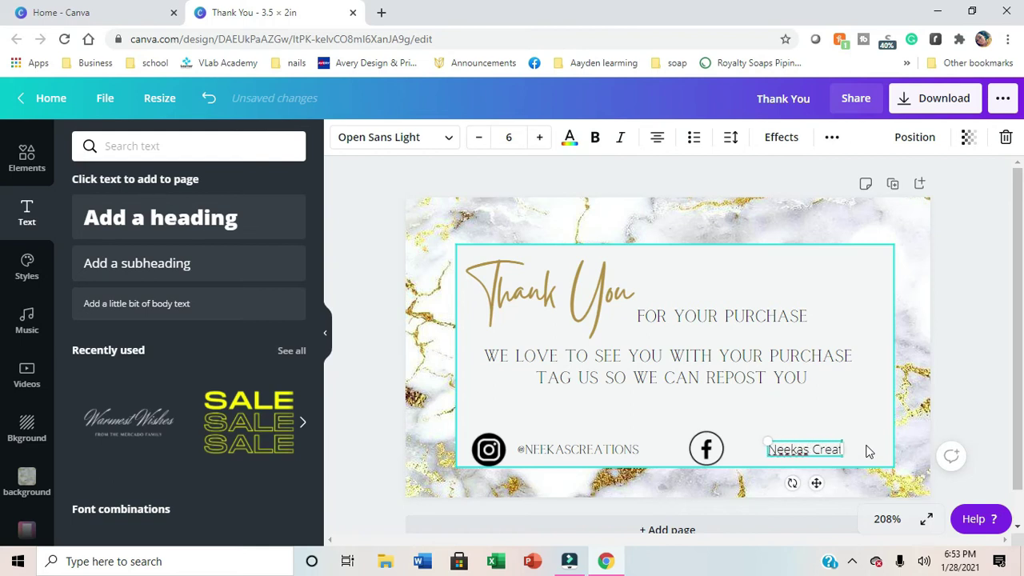
type("ions")
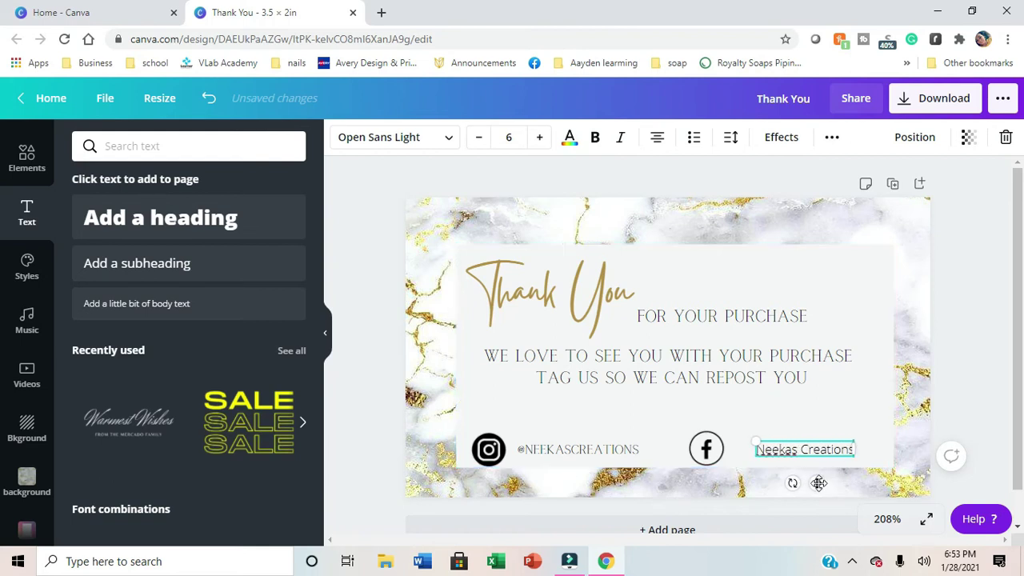
left_click_drag(819, 483, 794, 482)
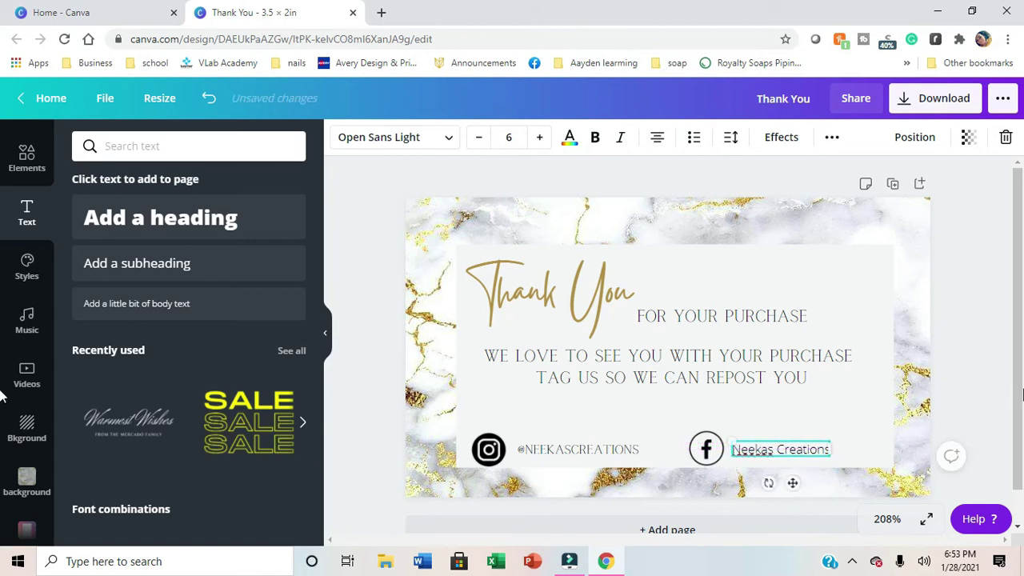
left_click(964, 365)
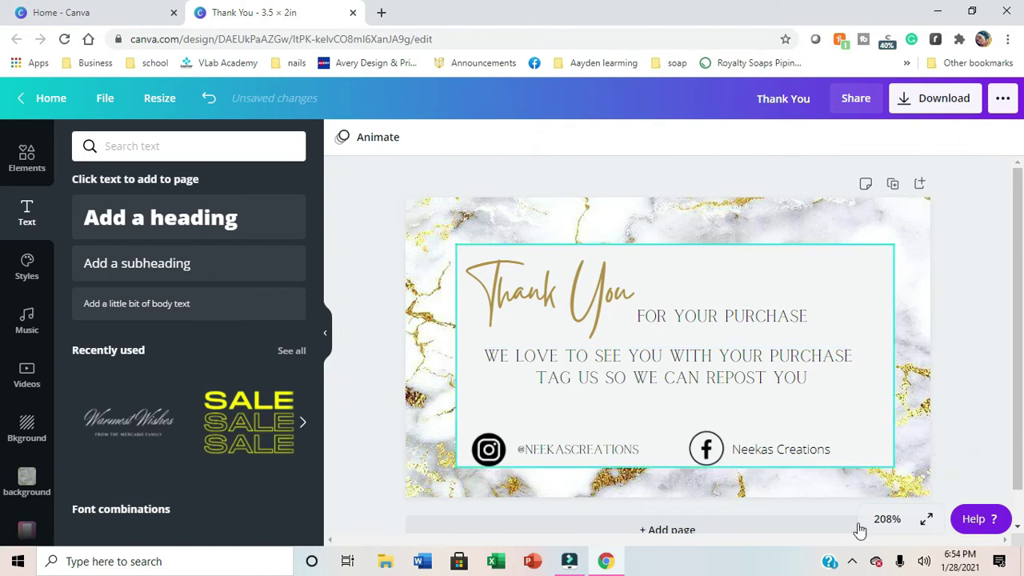
- Add a second page and paste page 1's marble background onto it, allowing clipboard access
left_click(691, 530)
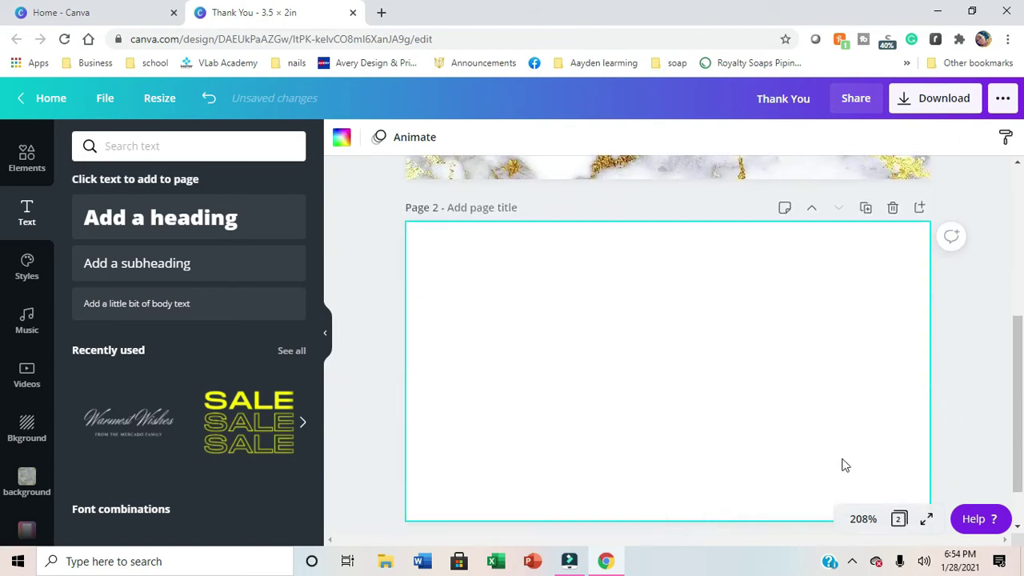
left_click(438, 181)
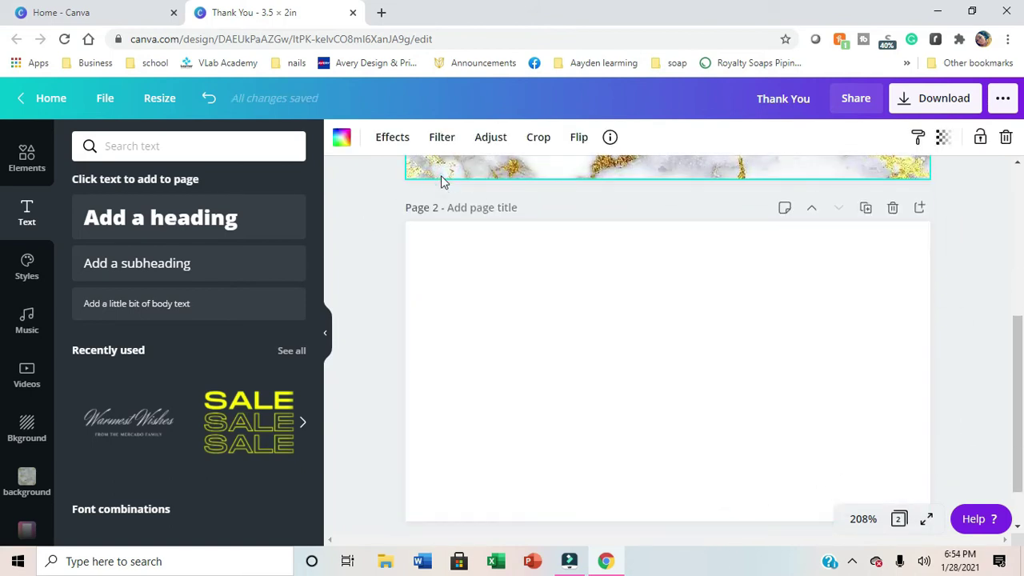
right_click(436, 182)
left_click(488, 198)
right_click(507, 336)
left_click(553, 382)
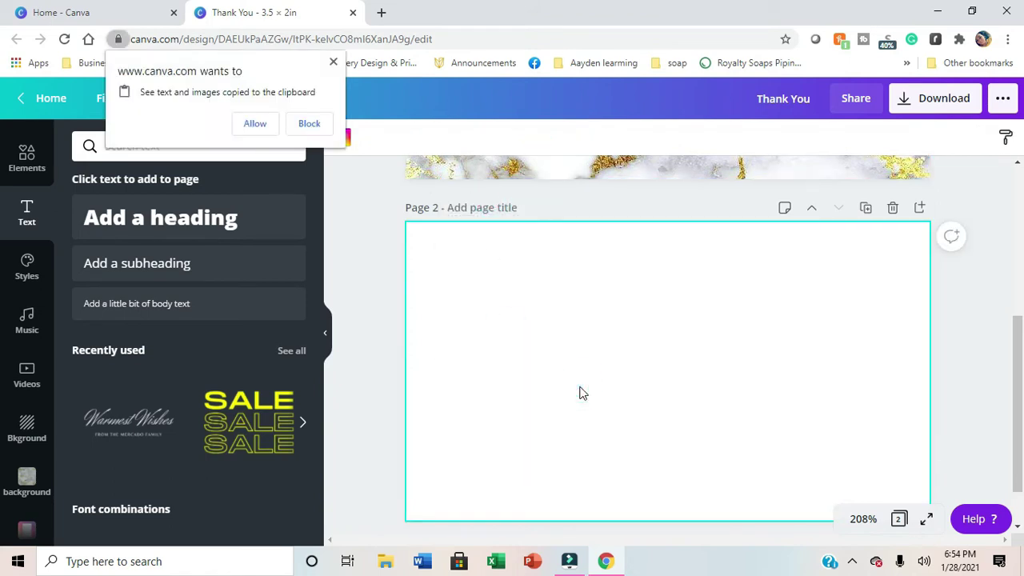
left_click(255, 124)
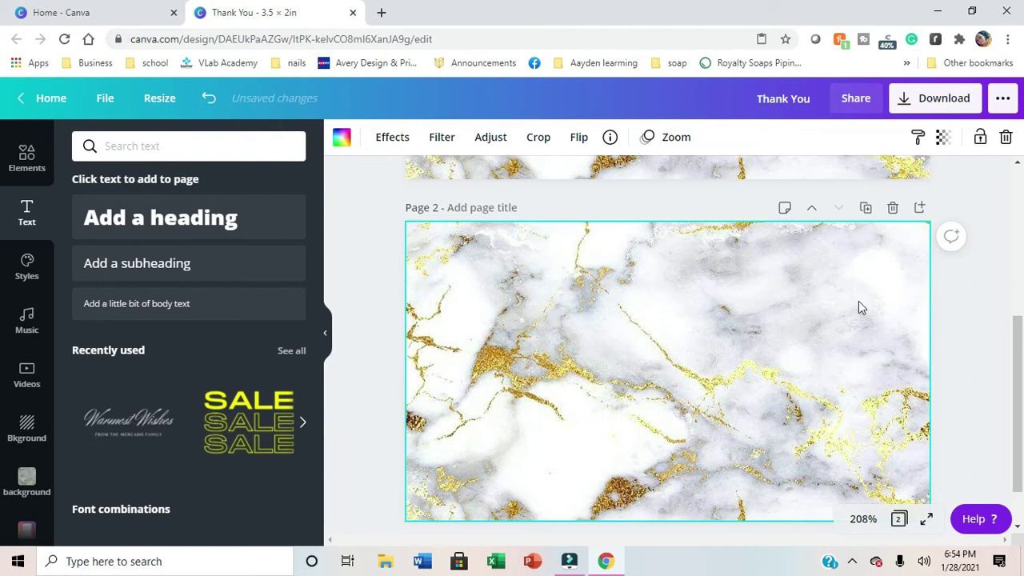
scroll(1001, 256, "up", 3)
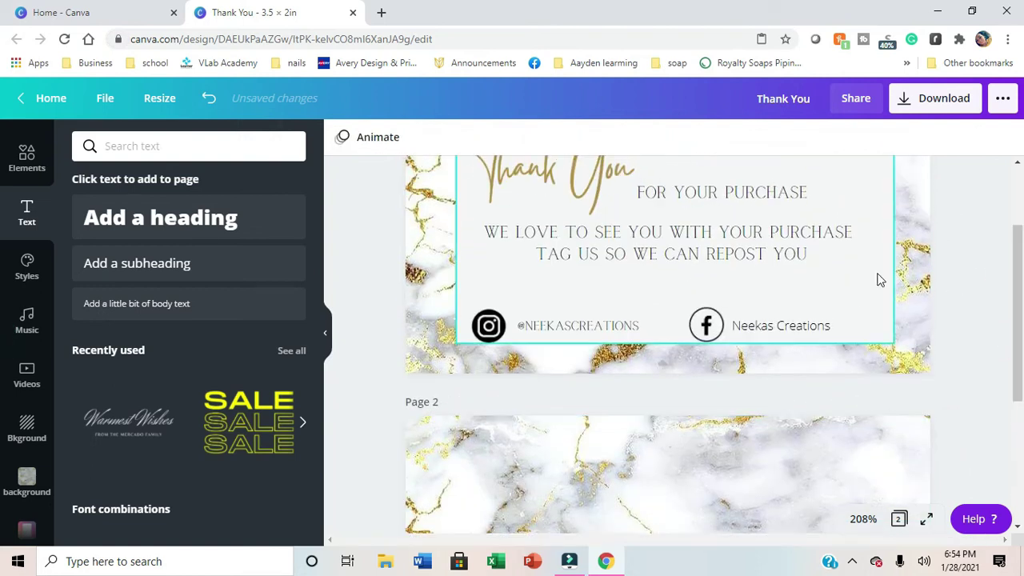
- Copy the light inner card from page 1 and paste it onto page 2
left_click(863, 277)
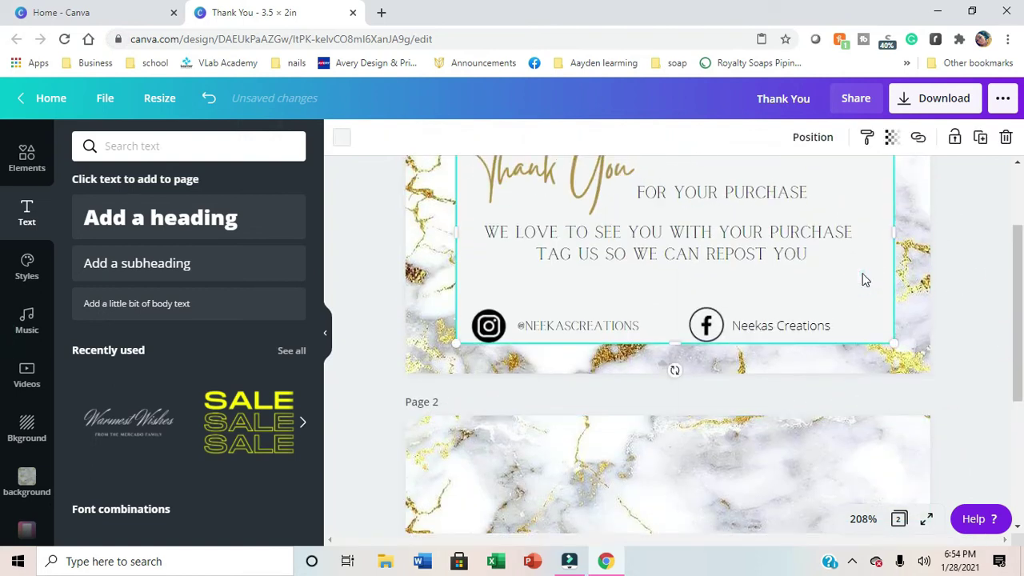
right_click(863, 279)
left_click(728, 294)
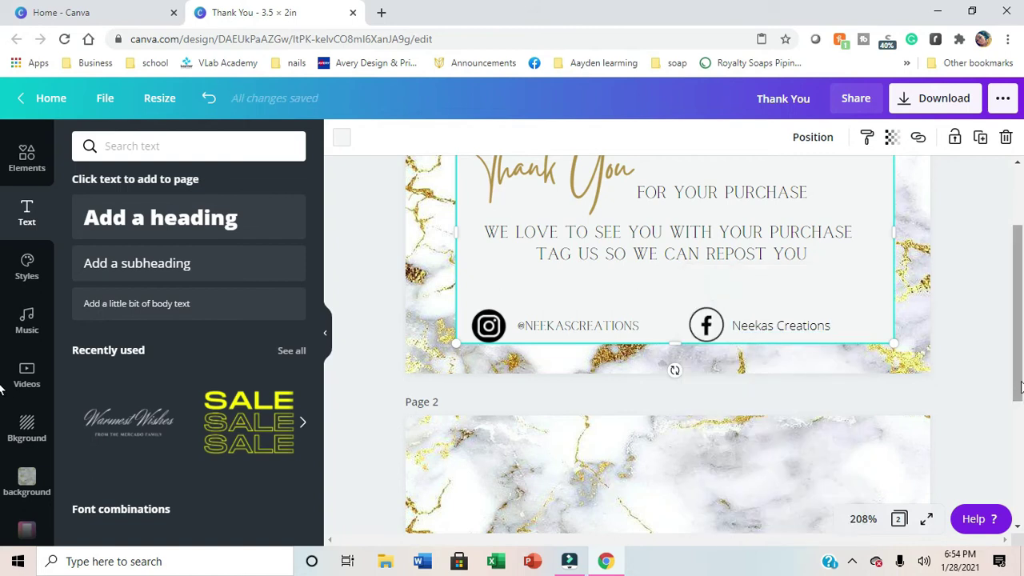
scroll(949, 427, "down", 3)
left_click(949, 427)
right_click(636, 420)
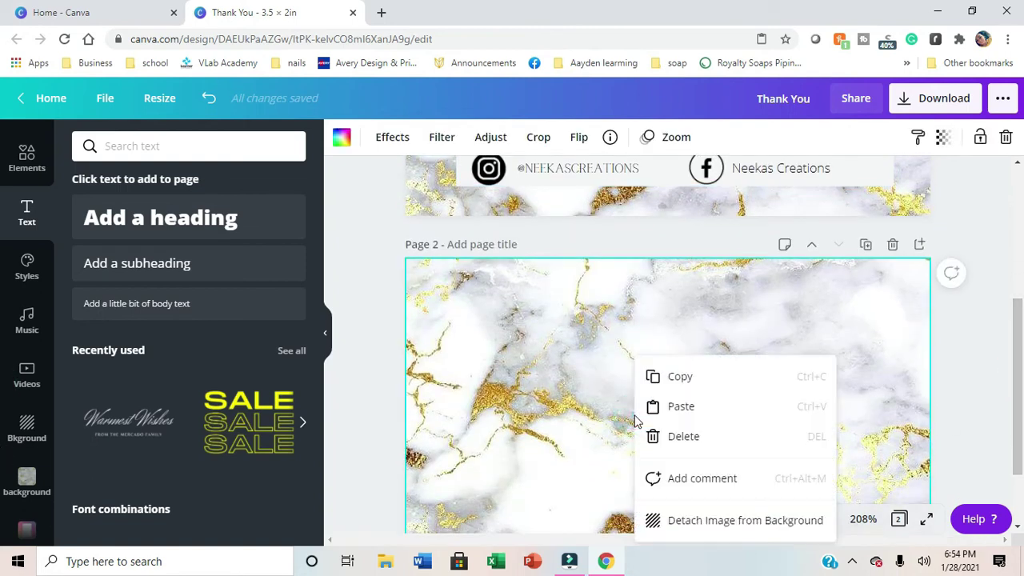
left_click(682, 407)
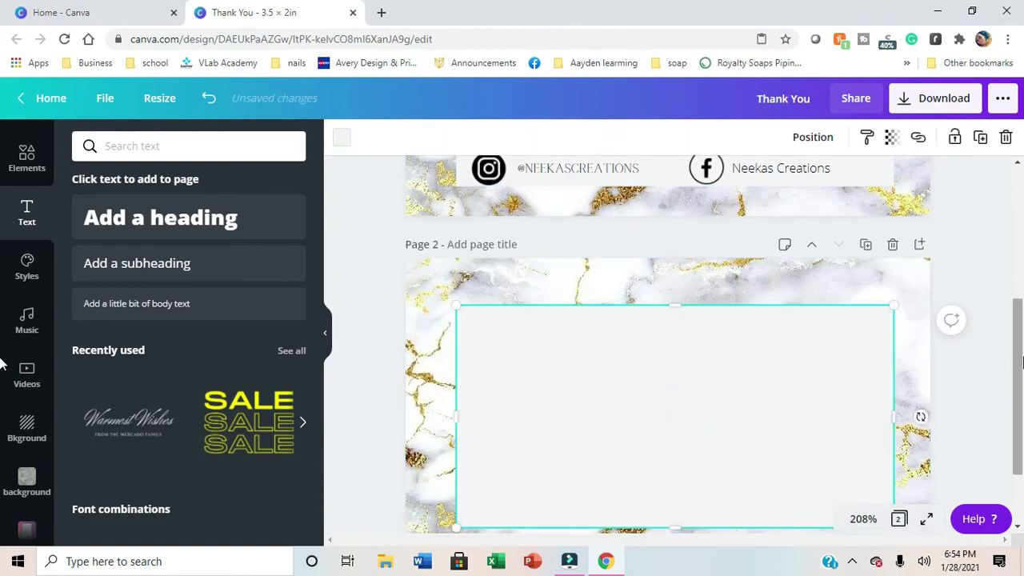
left_click_drag(1021, 364, 1021, 422)
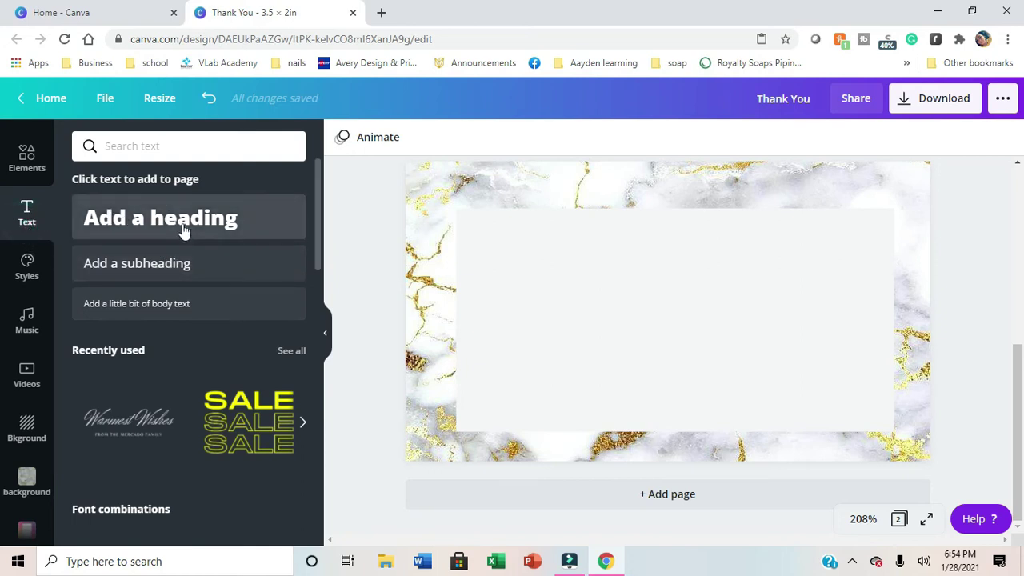
- Add a 'Here's Something for you' subheading at page 2's upper left in Gistesy, size 13
left_click(176, 268)
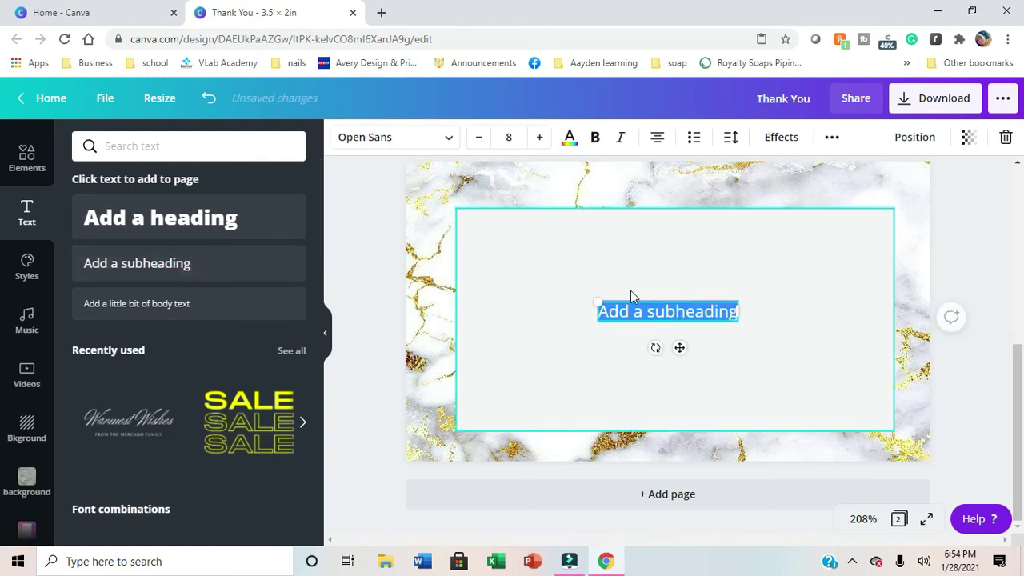
type("Here")
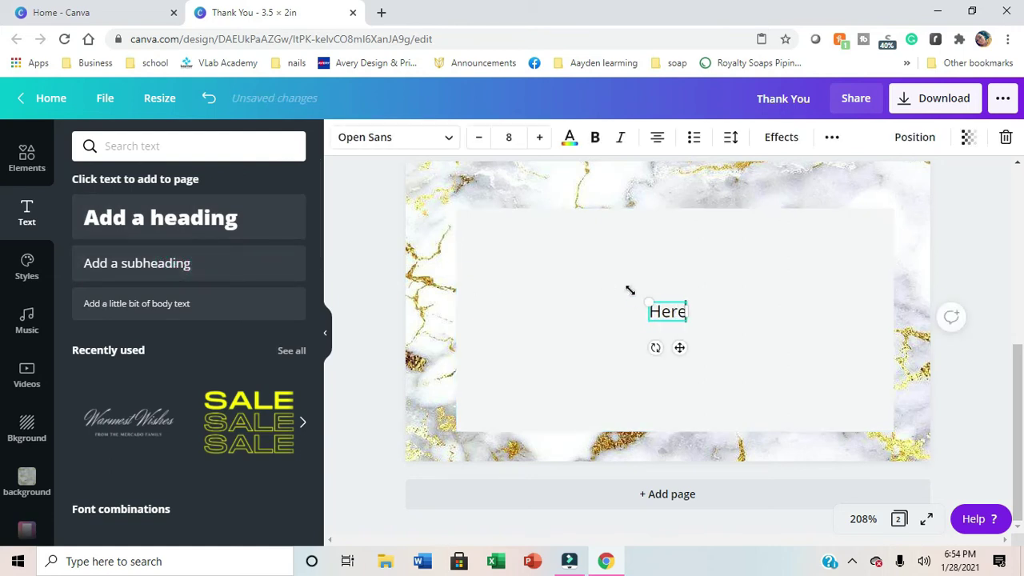
type("'s Soem")
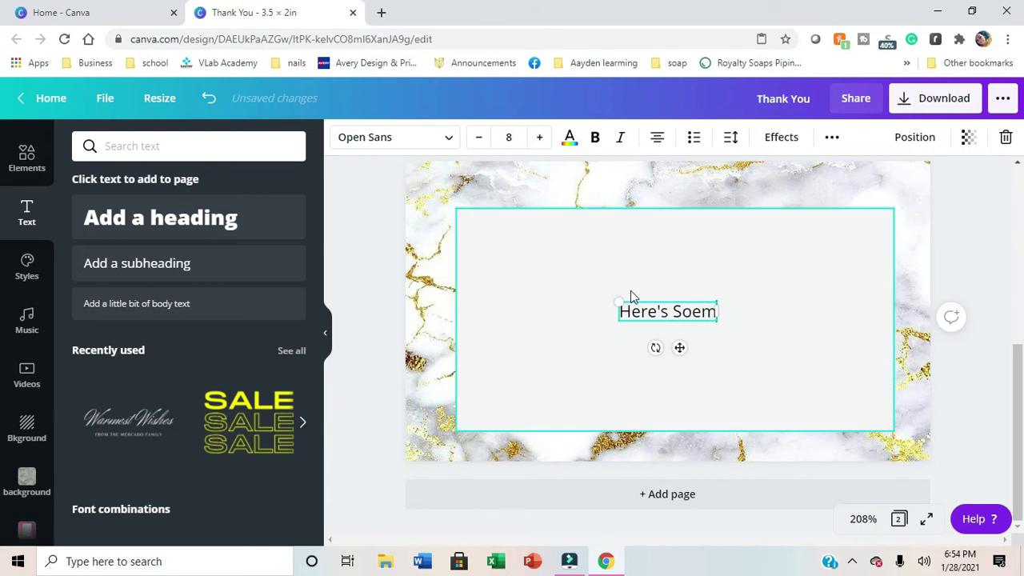
type("thi")
key("BackSpace")
key("BackSpace")
key("BackSpace")
key("BackSpace")
key("BackSpace")
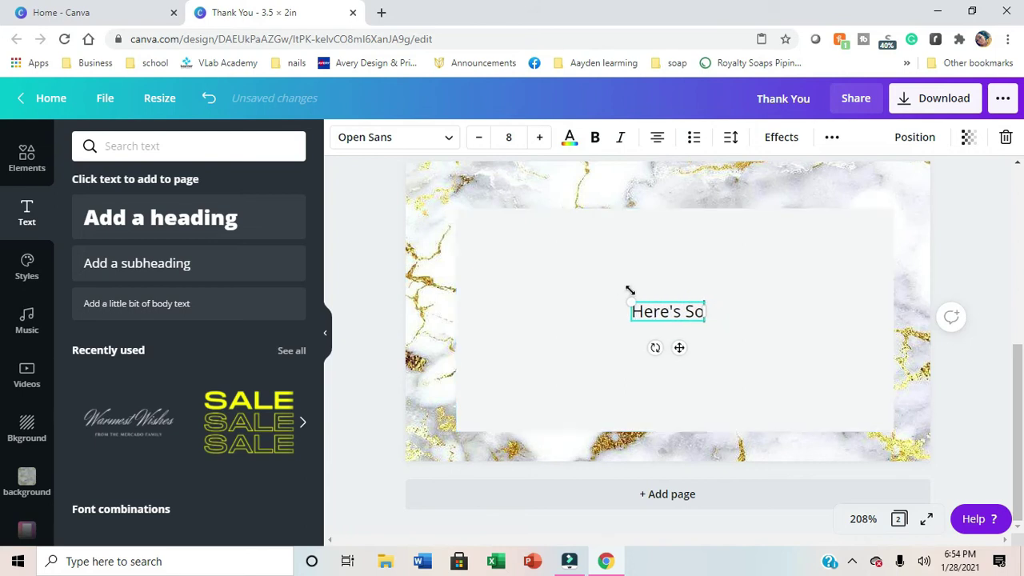
type("mething for you")
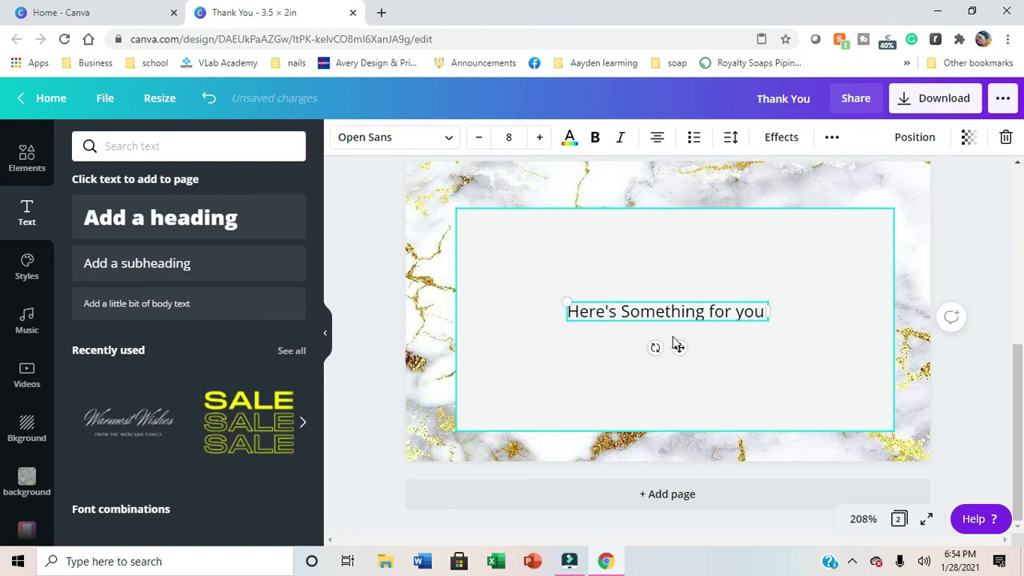
left_click_drag(679, 346, 604, 294)
left_click(433, 130)
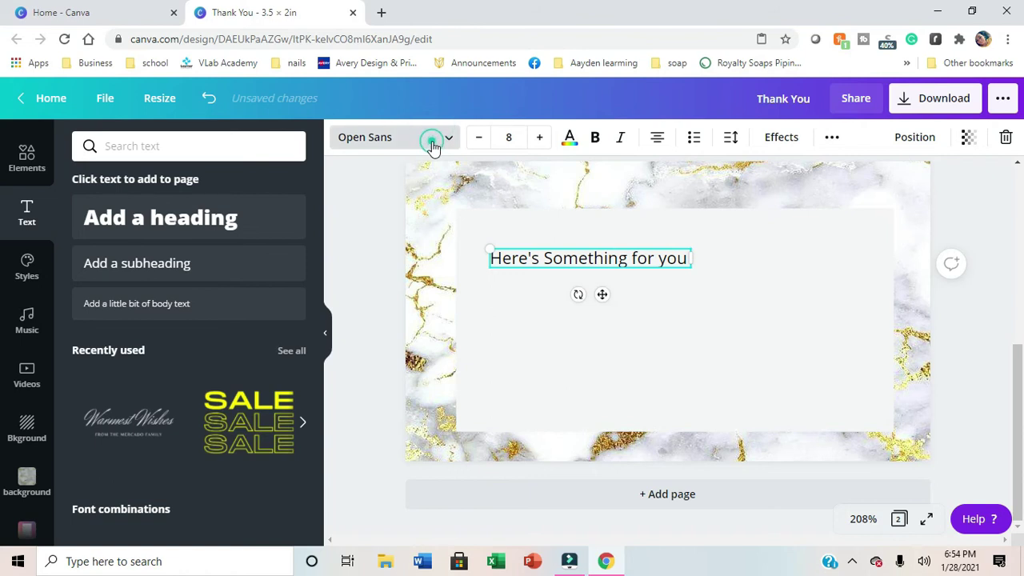
left_click(117, 368)
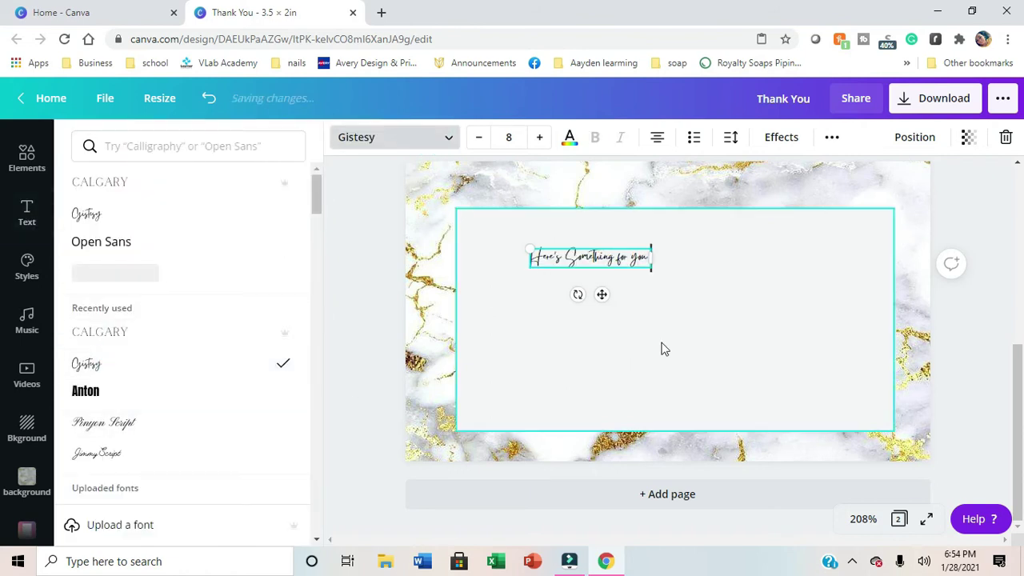
left_click(540, 138)
left_click(540, 138)
left_click(540, 137)
left_click(540, 138)
left_click(540, 138)
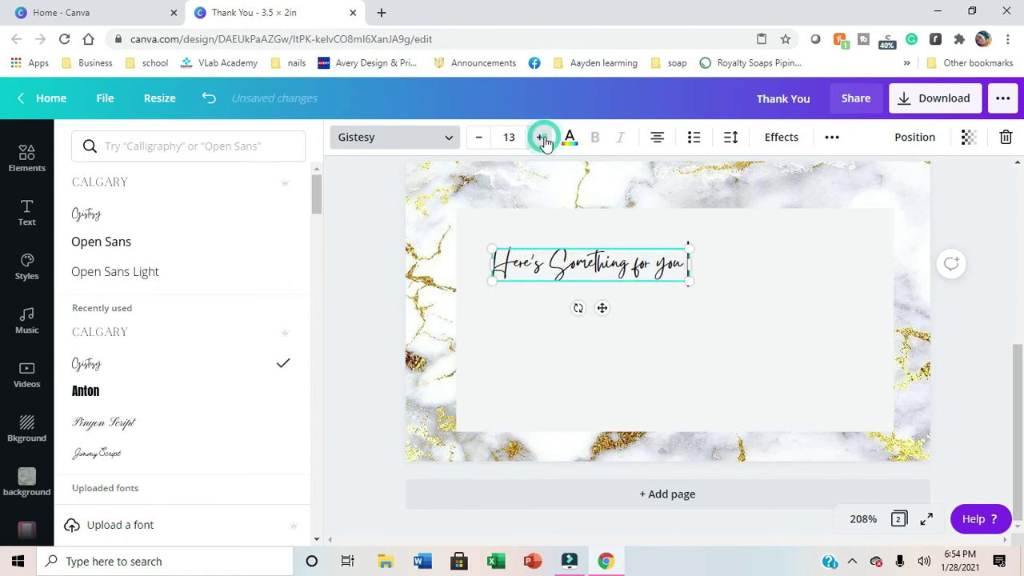
left_click_drag(601, 305, 583, 287)
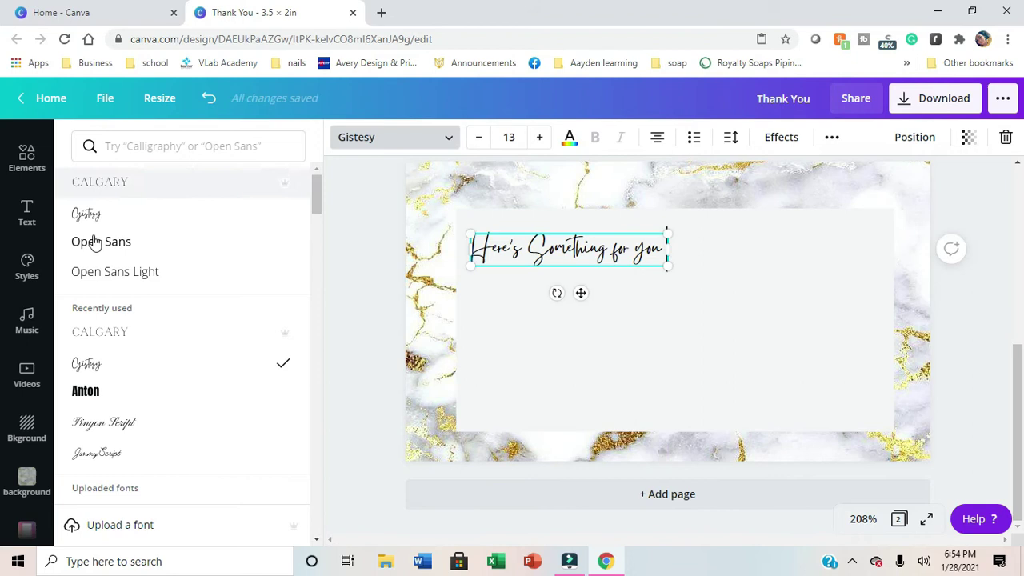
left_click(32, 216)
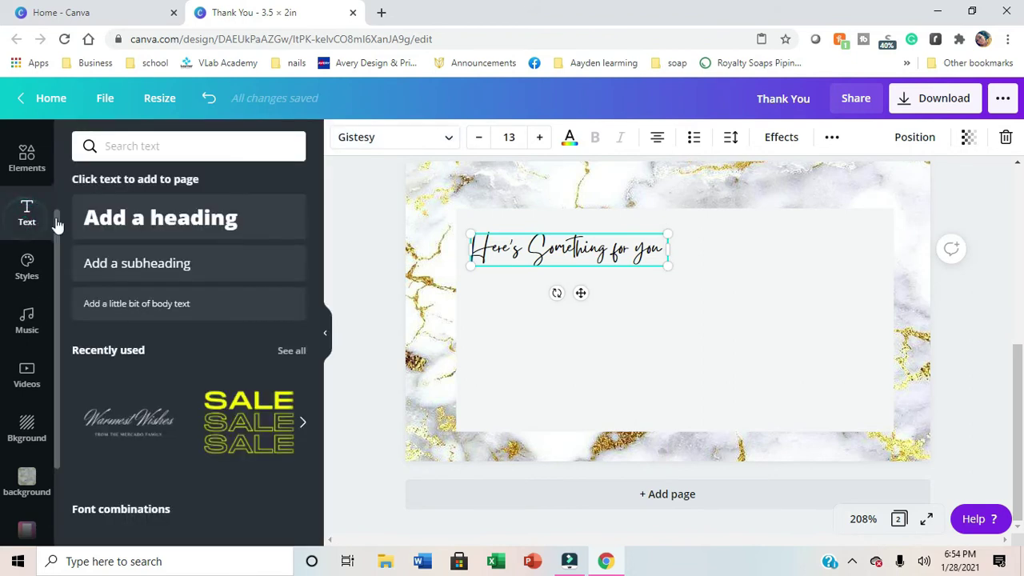
- Add '15 % OFF YOUR NEXT PURCHASE' below the heading, widened to one line in Calgary, plus another subheading box
left_click(169, 266)
left_click_drag(587, 314, 658, 342)
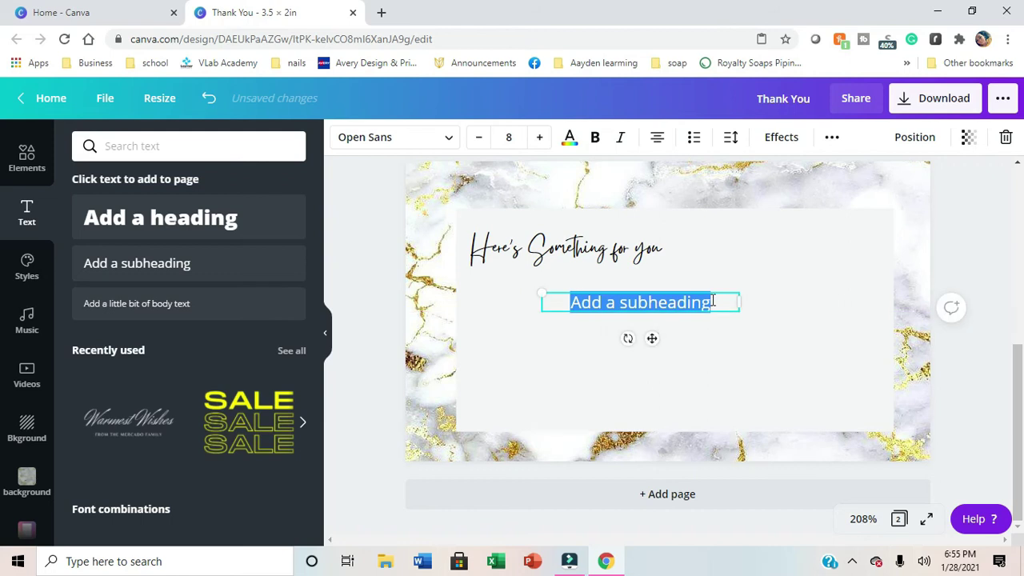
type("I")
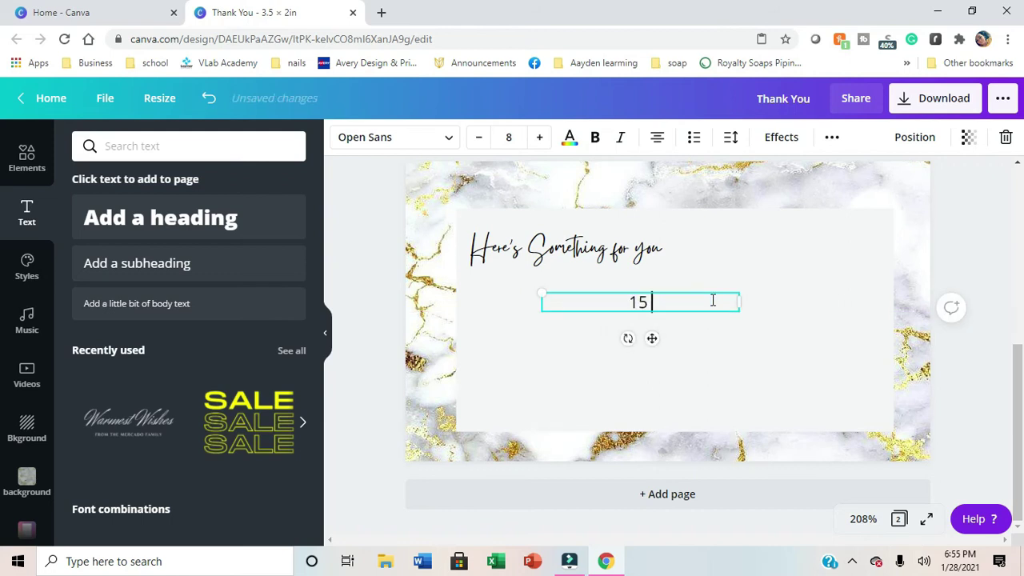
type("5 % off your Ne")
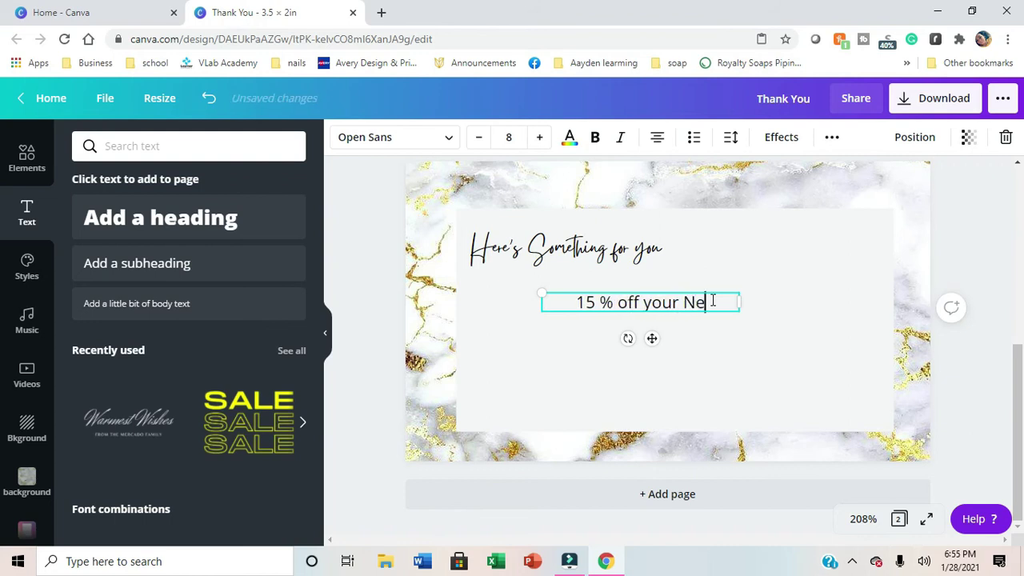
type("xt purchase")
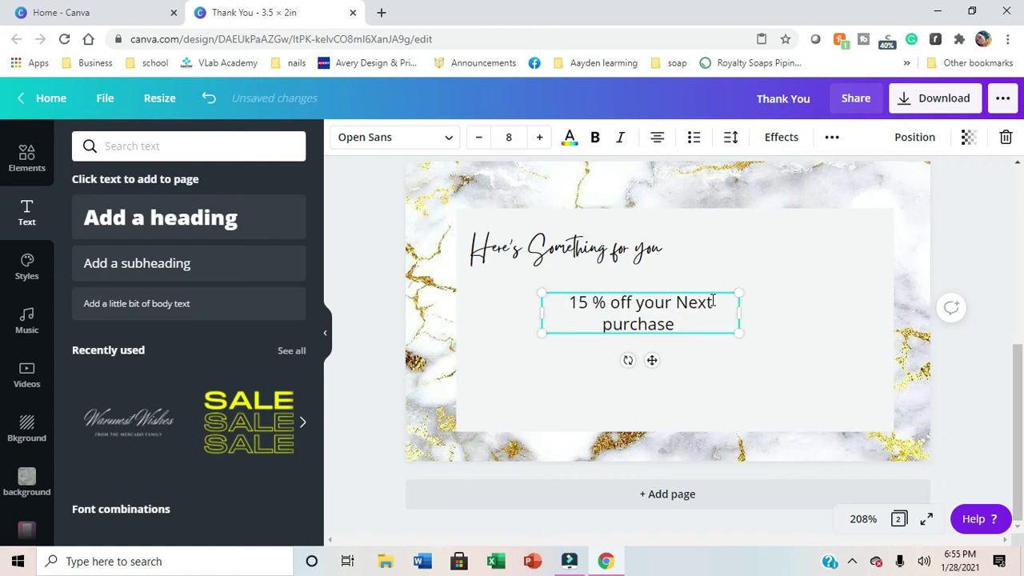
left_click_drag(738, 313, 811, 316)
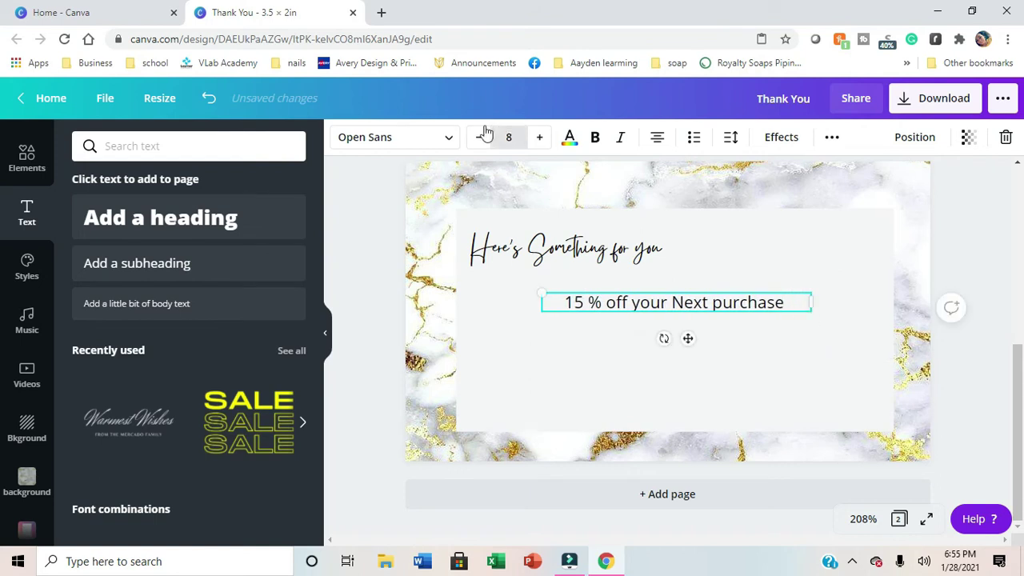
left_click(448, 141)
left_click(137, 360)
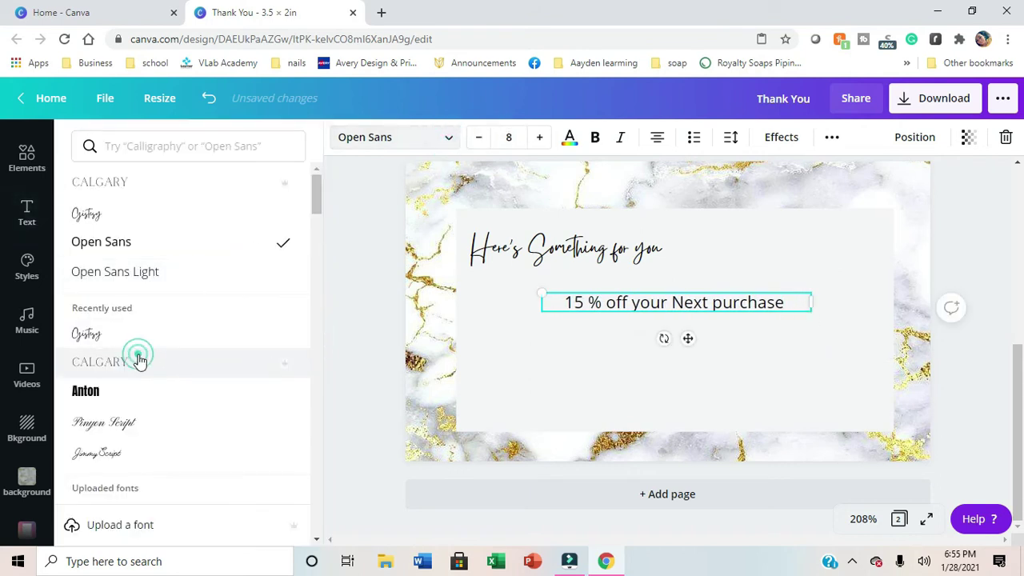
left_click(375, 323)
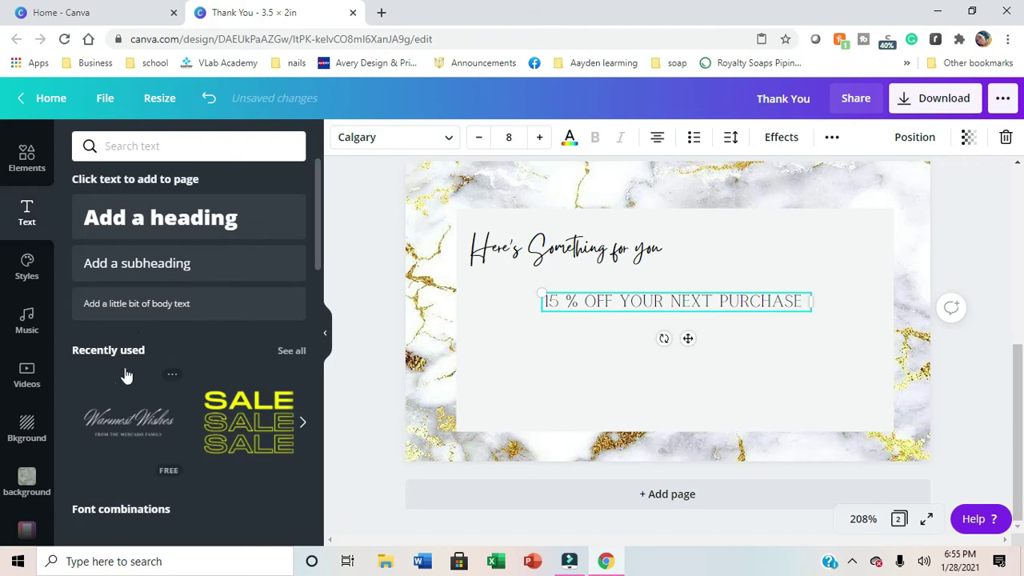
left_click(166, 273)
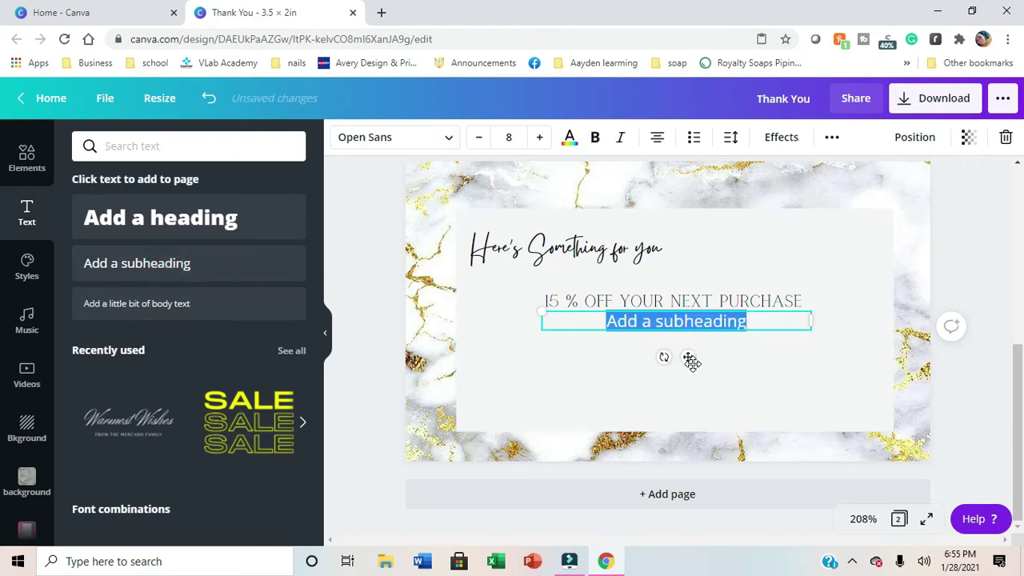
- Replace the subheading with 'Use code : Thanks2021' in Calgary, placed slightly lower
key("BackSpace")
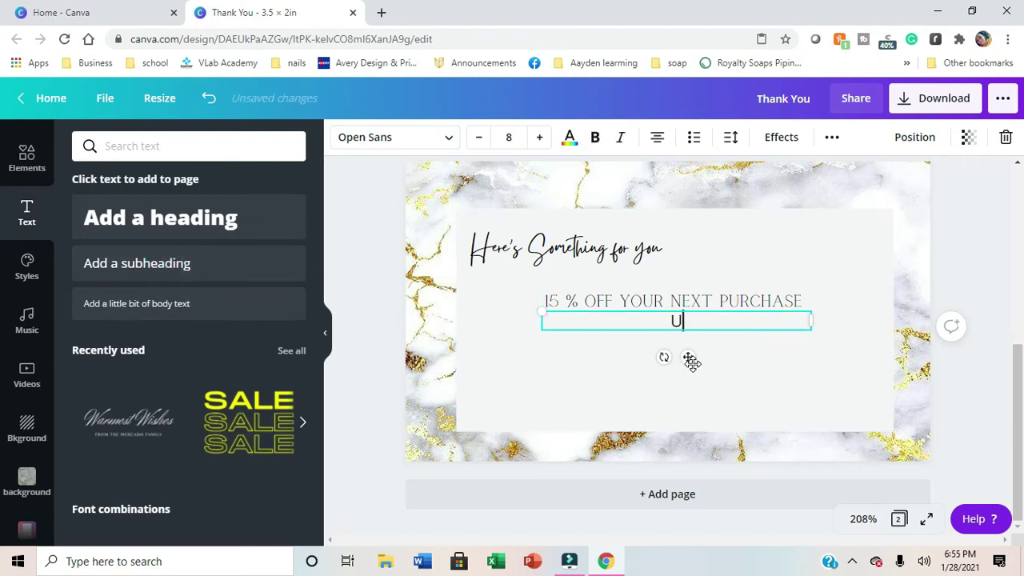
type("Use code ")
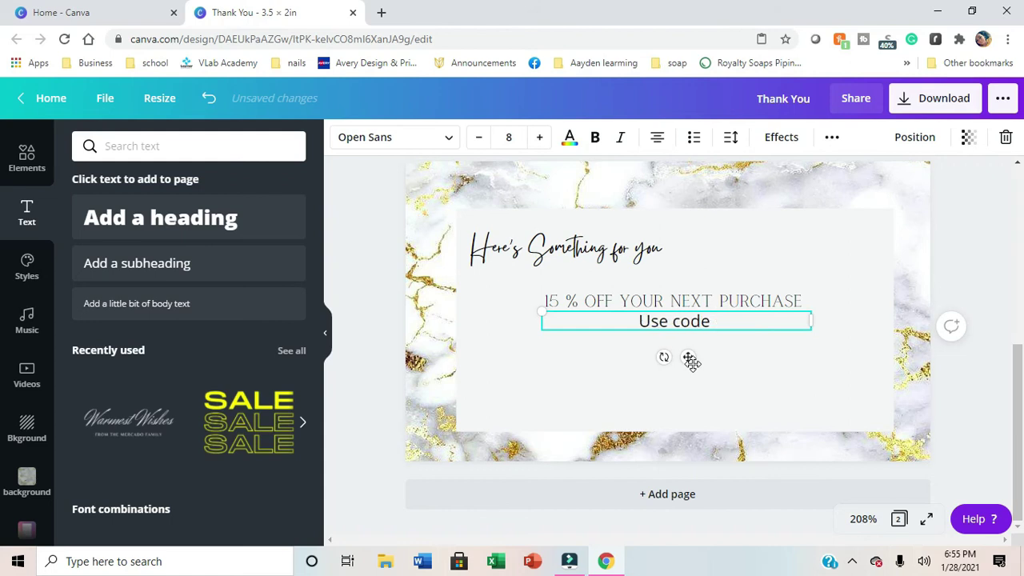
type(": ")
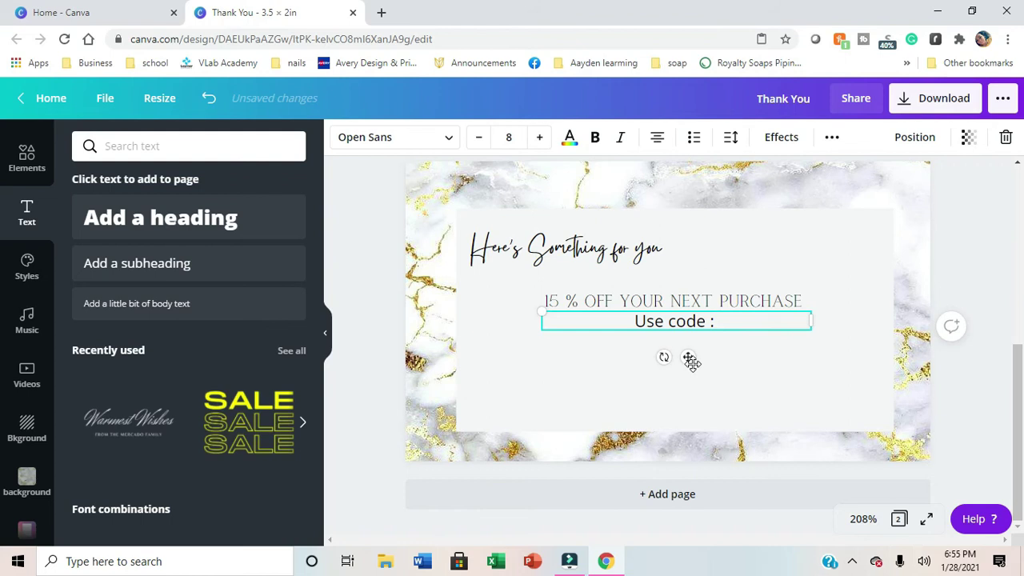
type("Thank")
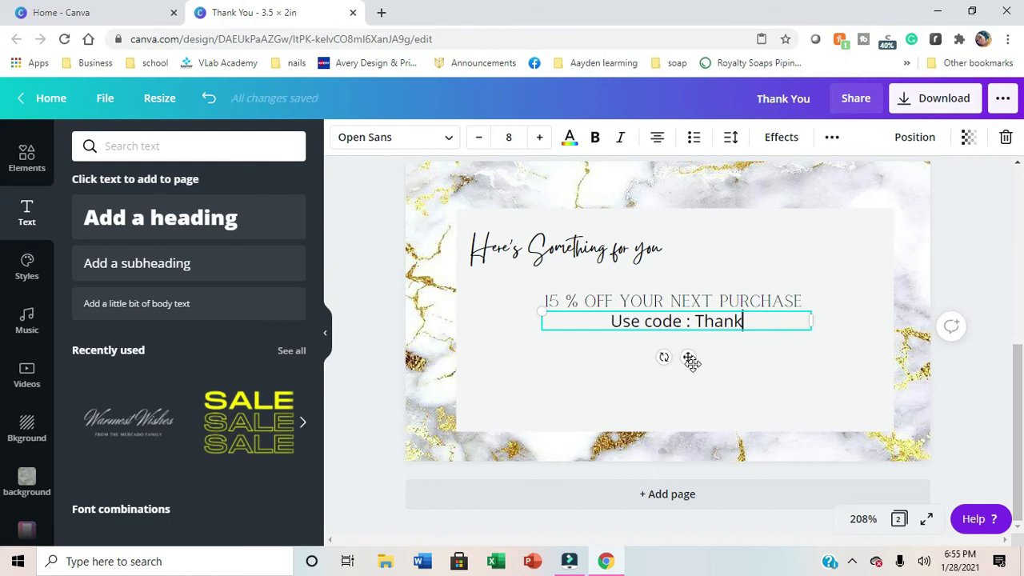
type("s")
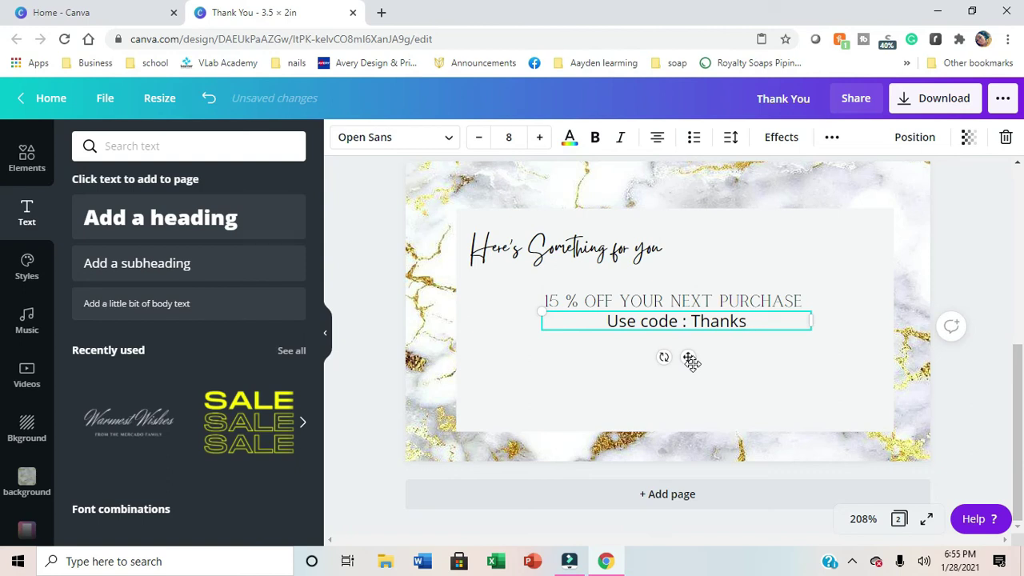
type("2021")
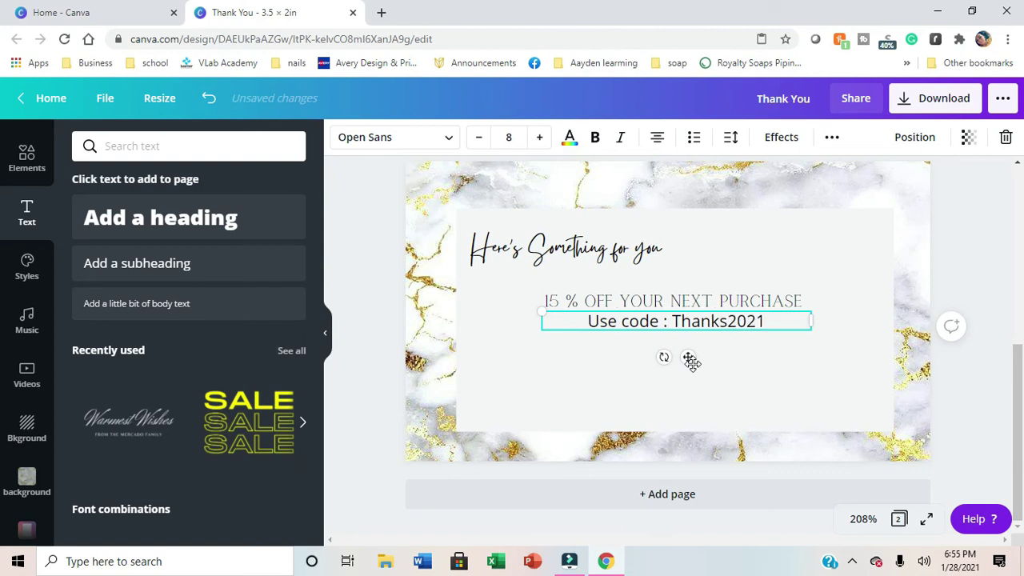
left_click_drag(768, 319, 581, 312)
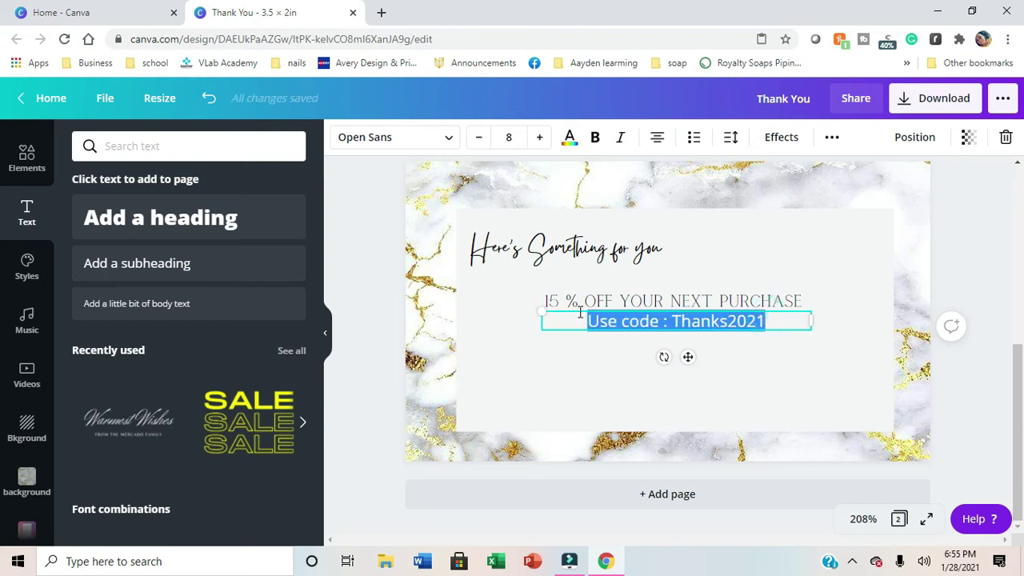
left_click(445, 139)
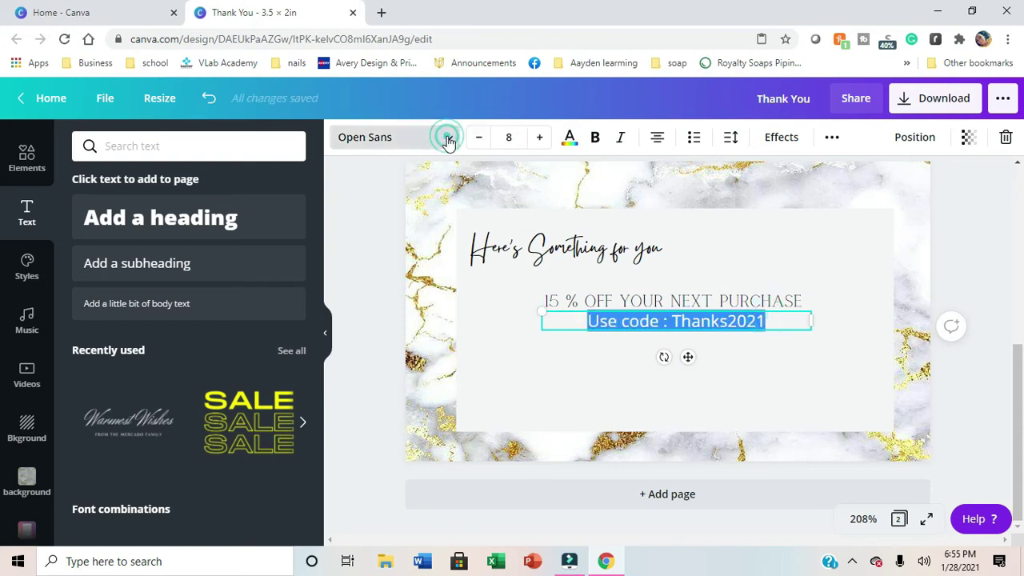
left_click(172, 332)
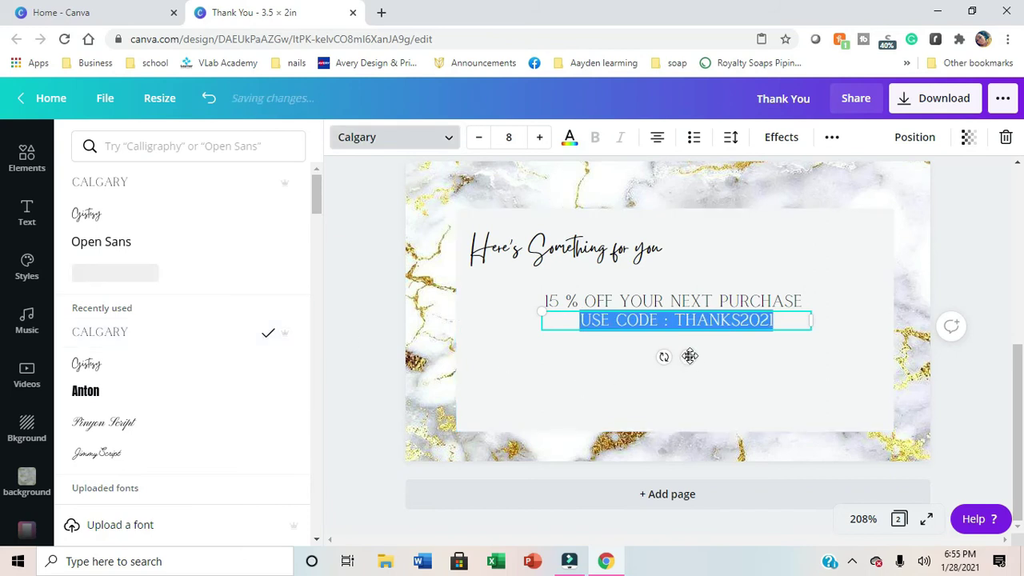
left_click_drag(687, 357, 688, 365)
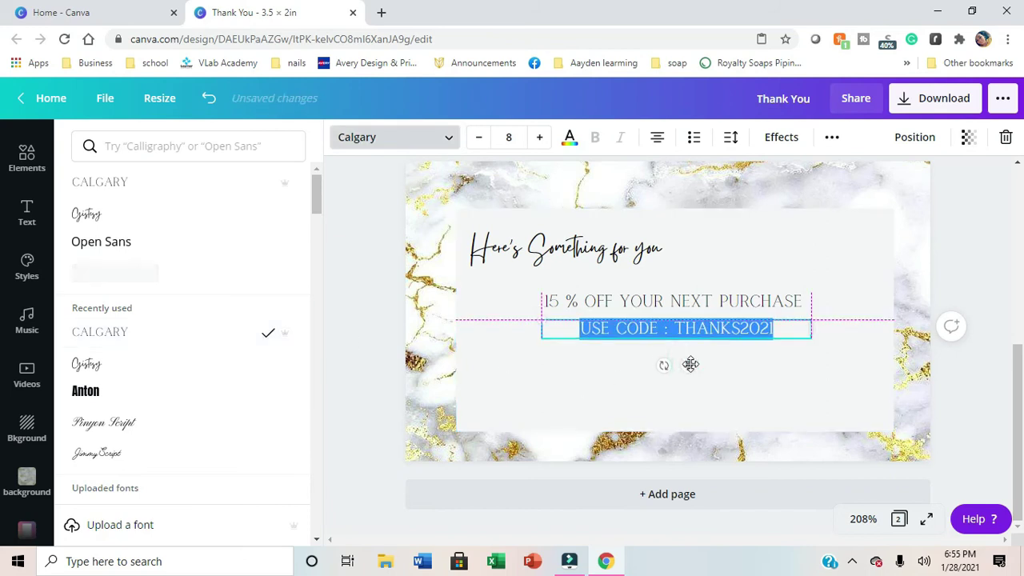
- Edit the code line to 'USE CODE: THANKYOU', removing the space before the colon
left_click(741, 329)
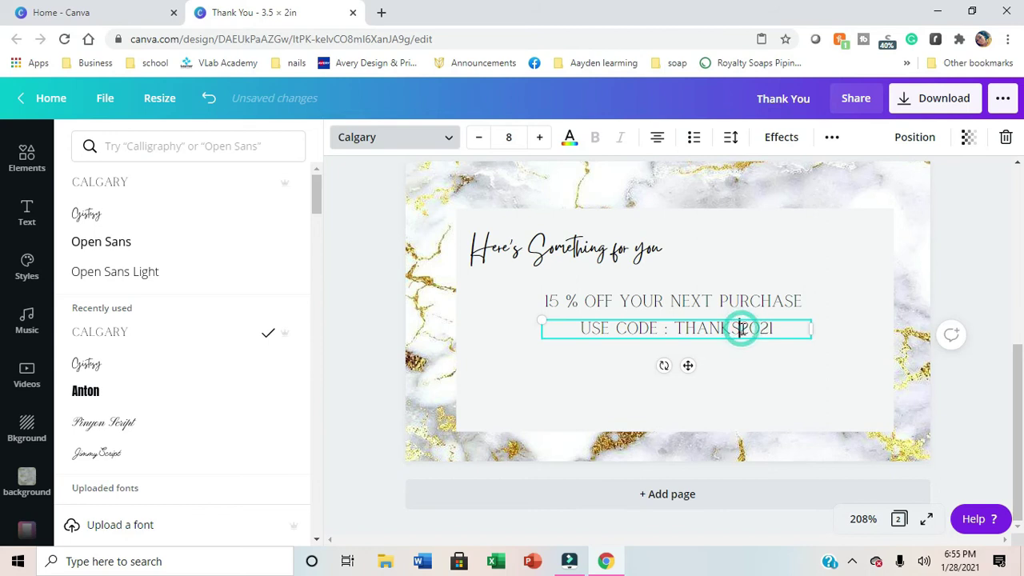
left_click(660, 329)
key("BackSpace")
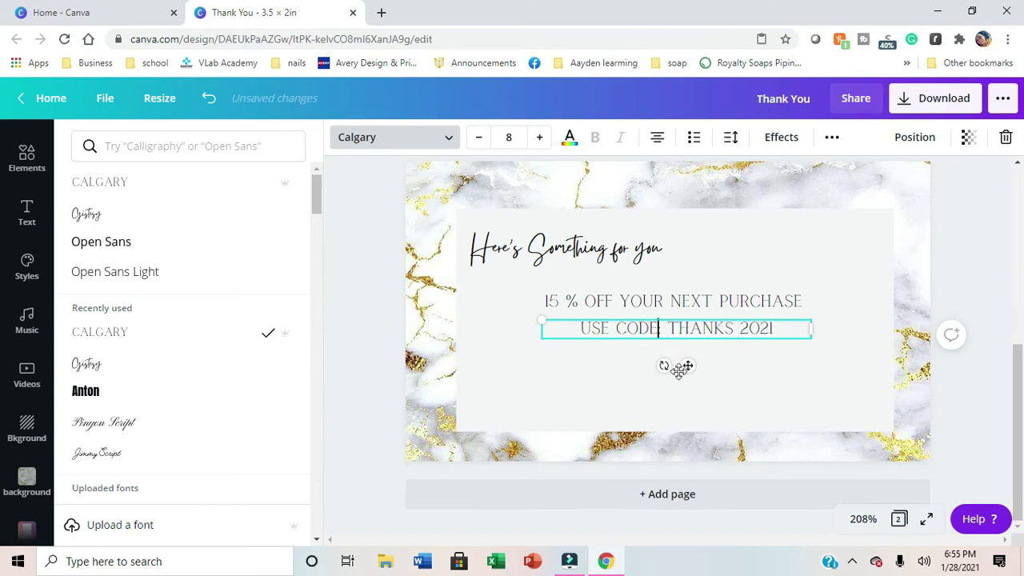
left_click(806, 380)
left_click(739, 331)
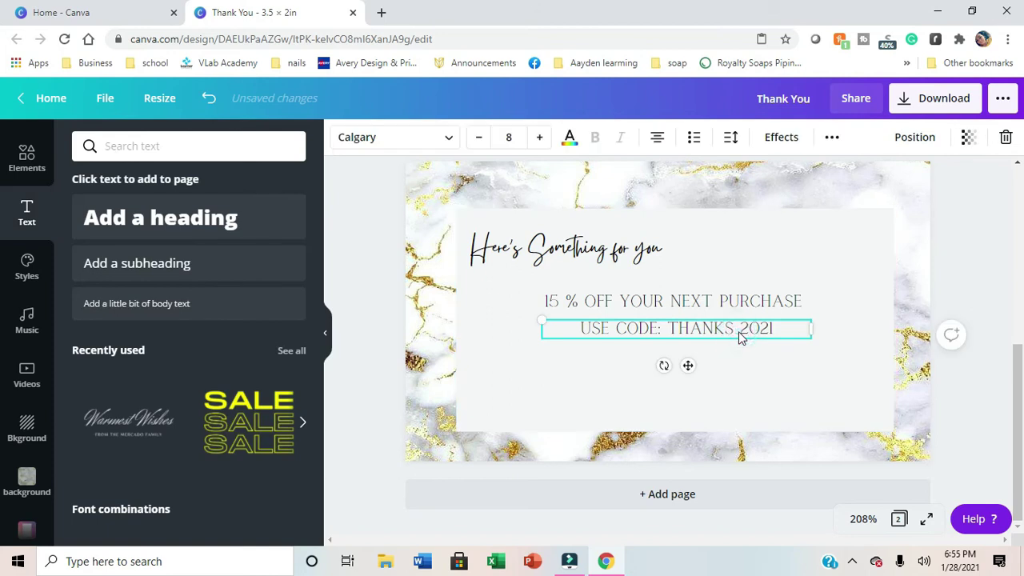
left_click_drag(739, 331, 779, 329)
key("BackSpace")
key("BackSpace")
key("BackSpace")
key("BackSpace")
key("BackSpace")
key("BackSpace")
key("BackSpace")
key("BackSpace")
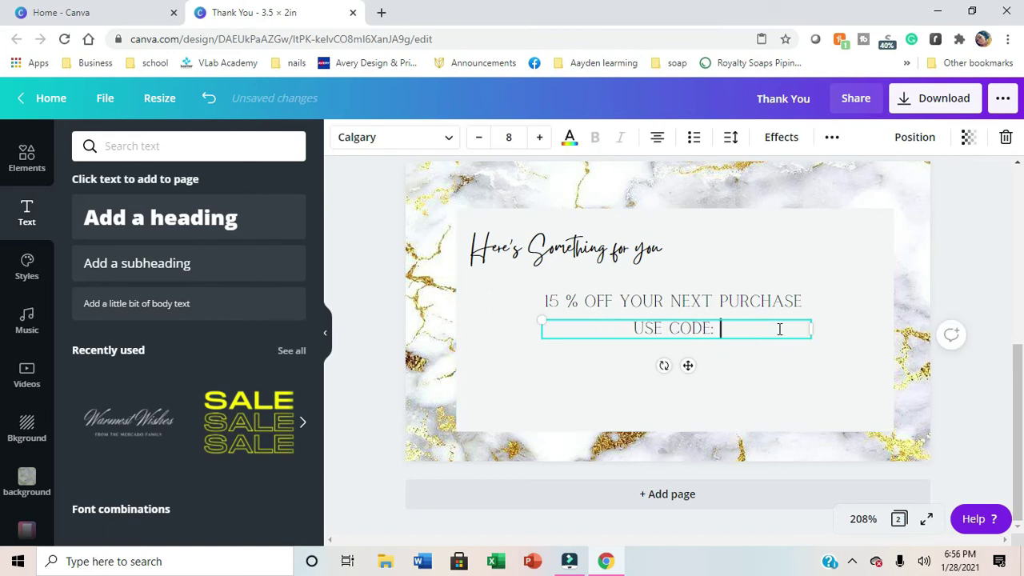
type("THANKYOU")
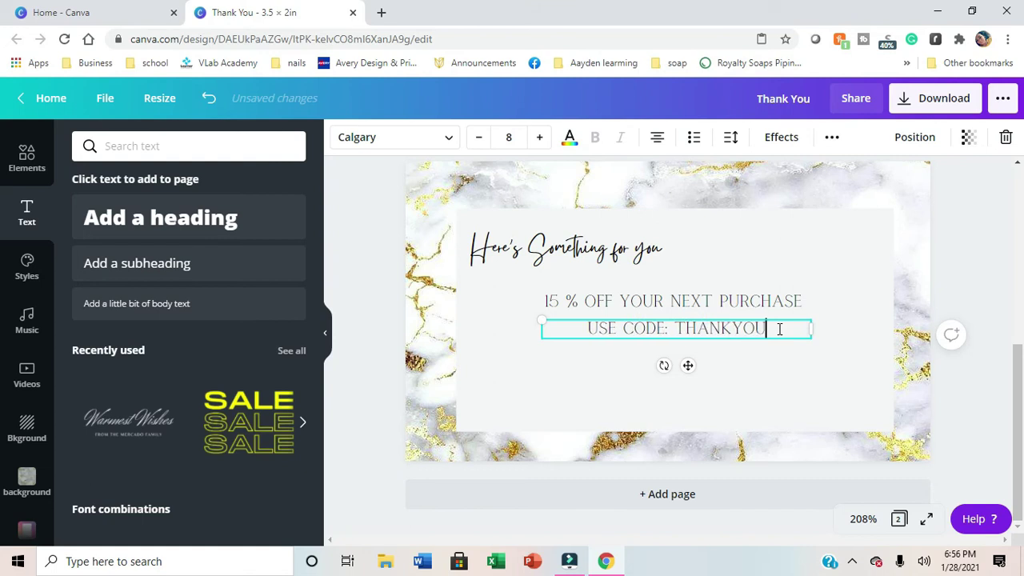
left_click(843, 360)
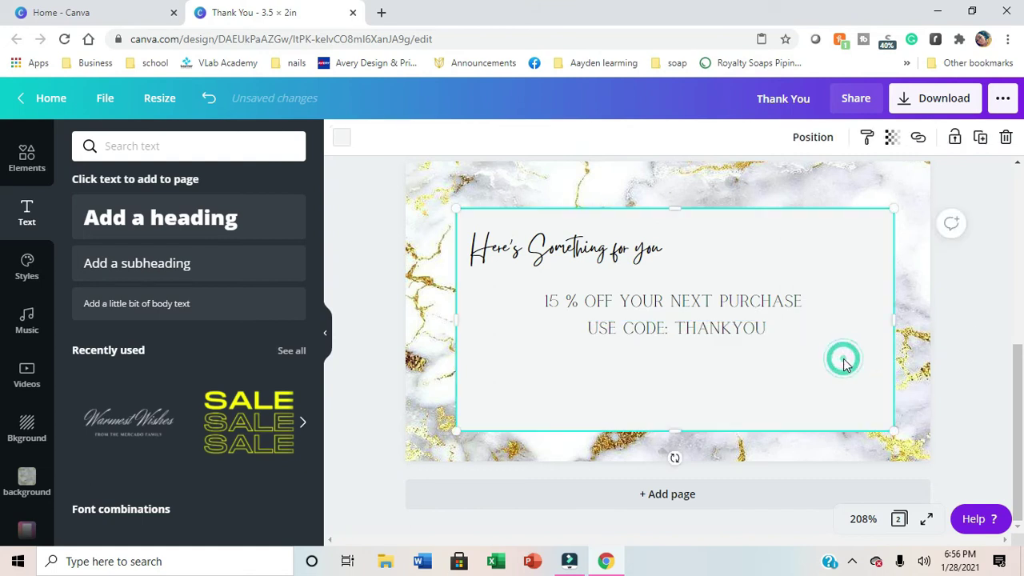
- Reposition the code line under the discount line
left_click(741, 327)
left_click_drag(720, 327, 698, 328)
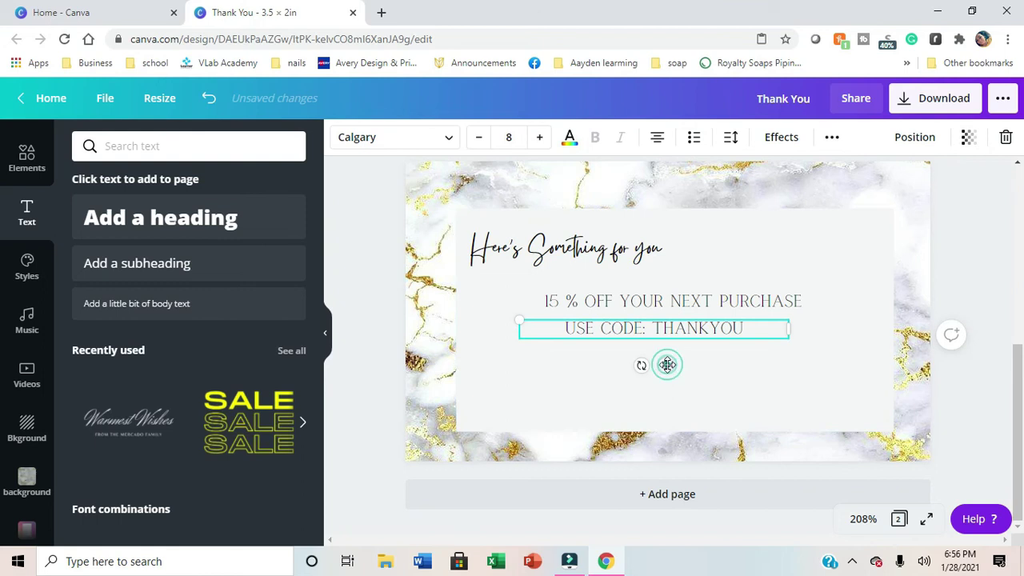
left_click_drag(670, 365, 675, 365)
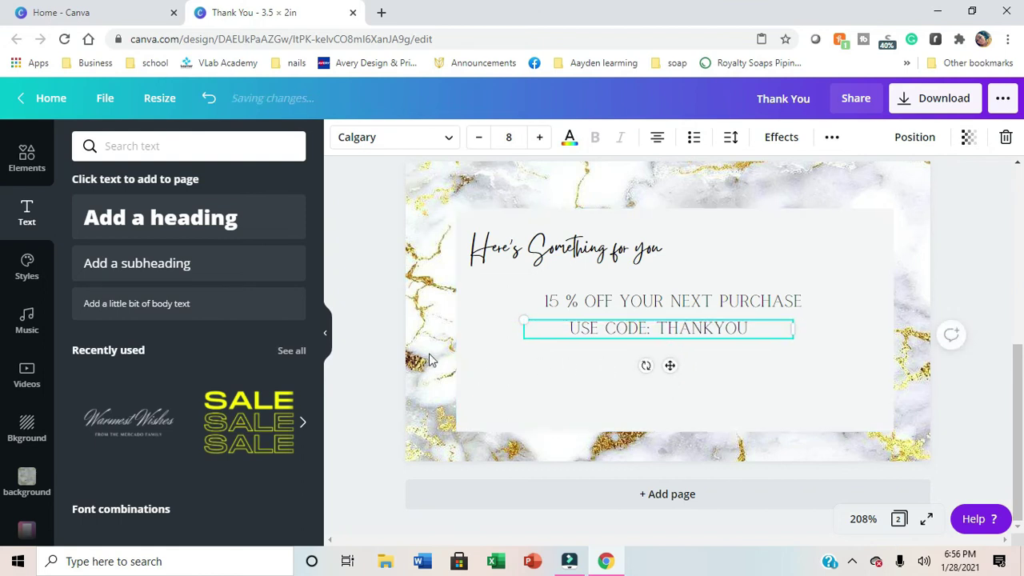
left_click(382, 344)
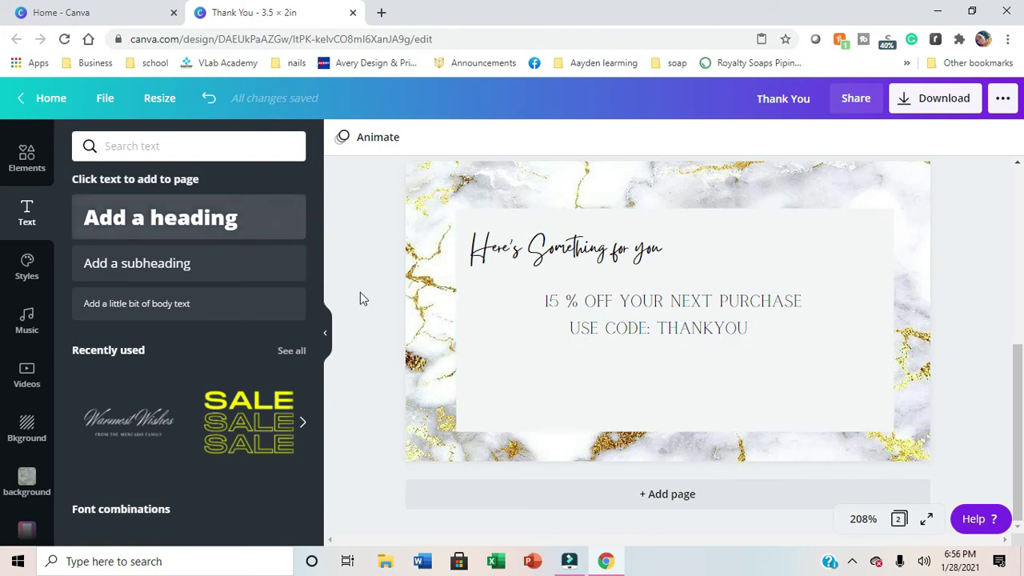
- Download all pages of the card as PNG
left_click(322, 336)
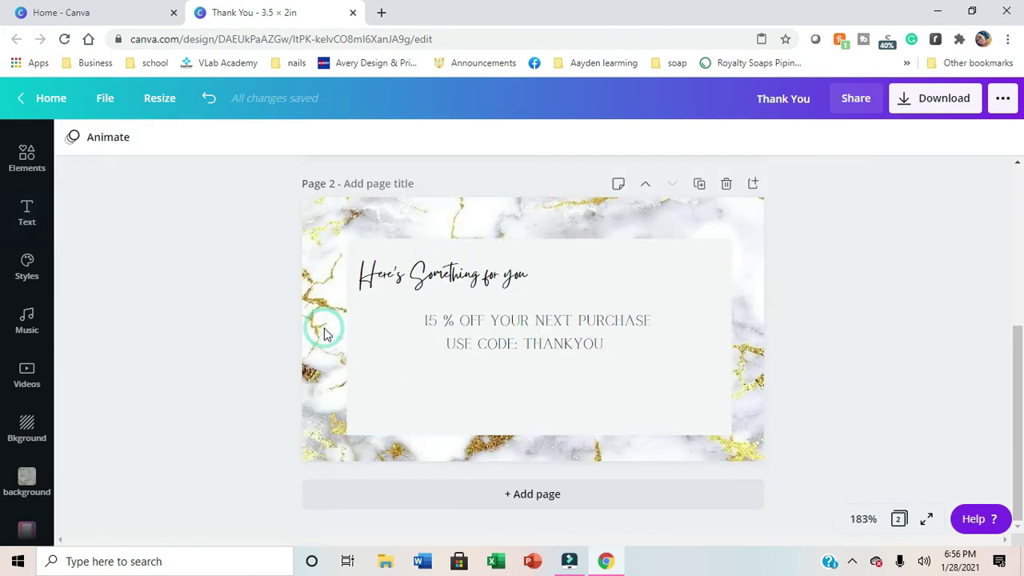
scroll(1021, 376, "up", 5)
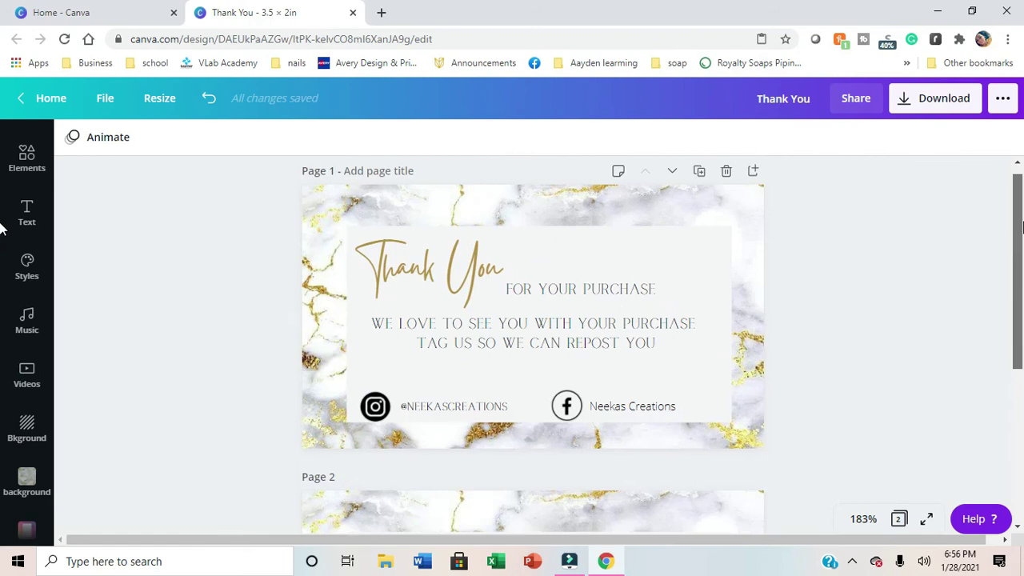
left_click(902, 104)
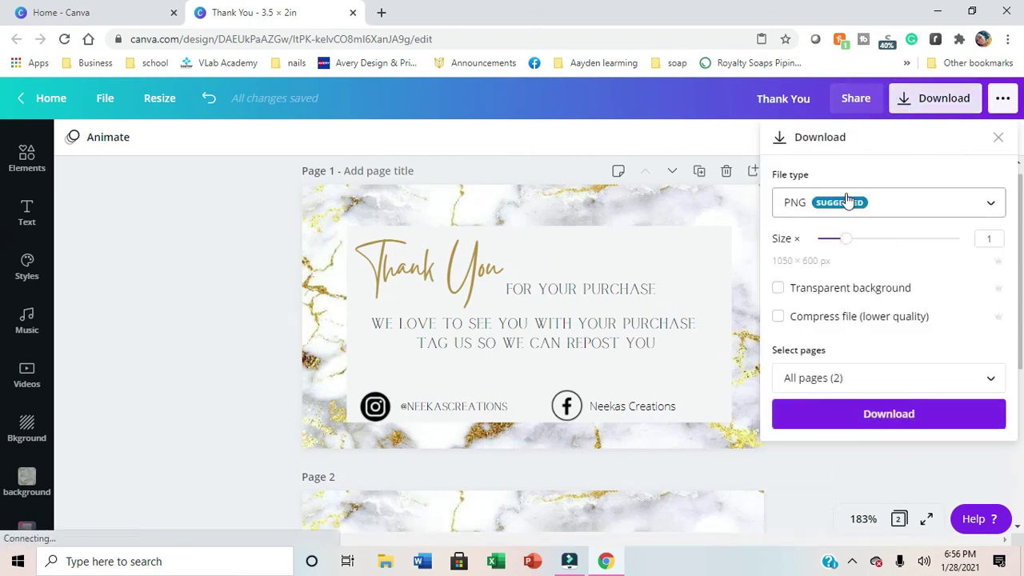
left_click(920, 208)
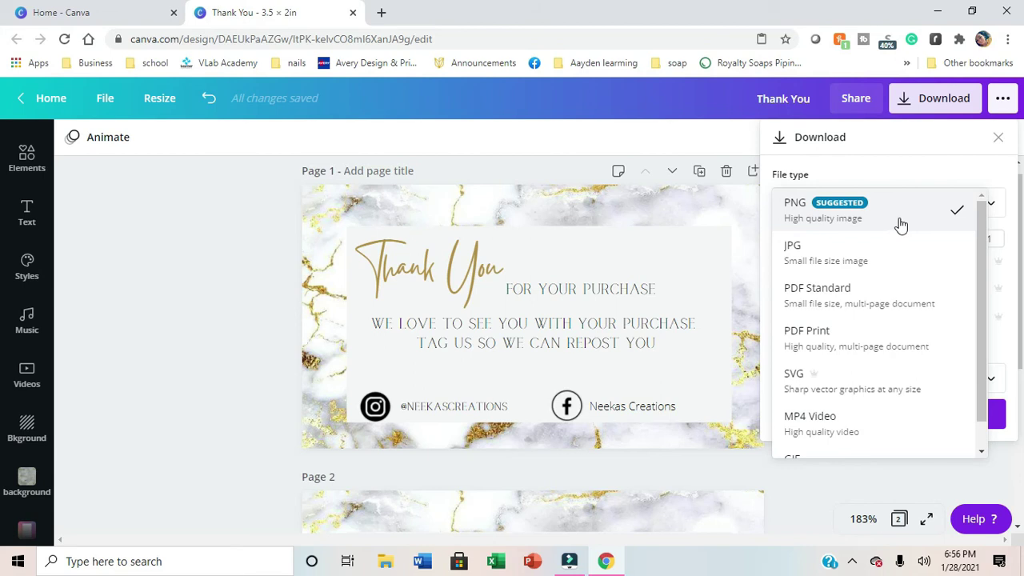
left_click(900, 222)
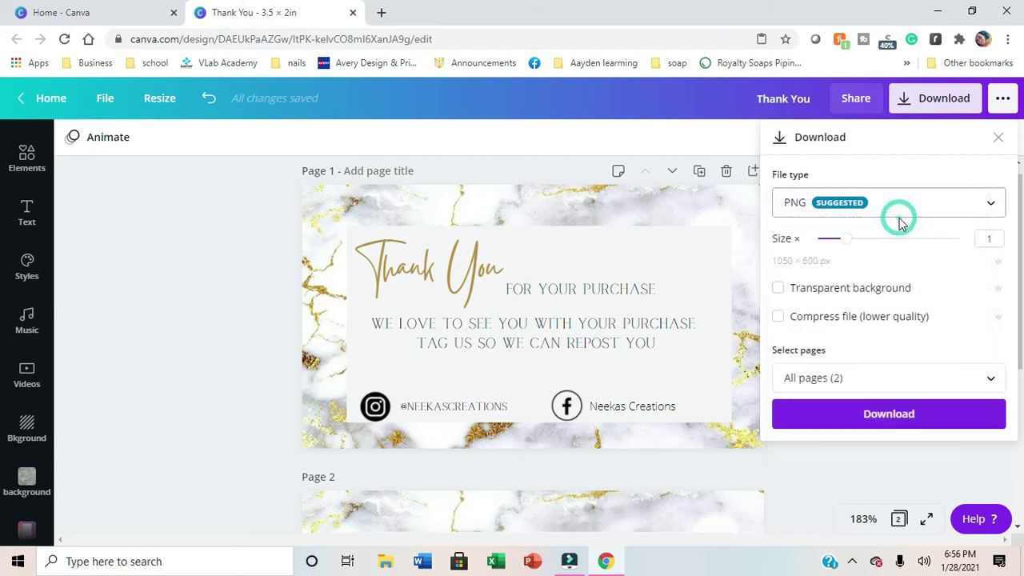
left_click(862, 416)
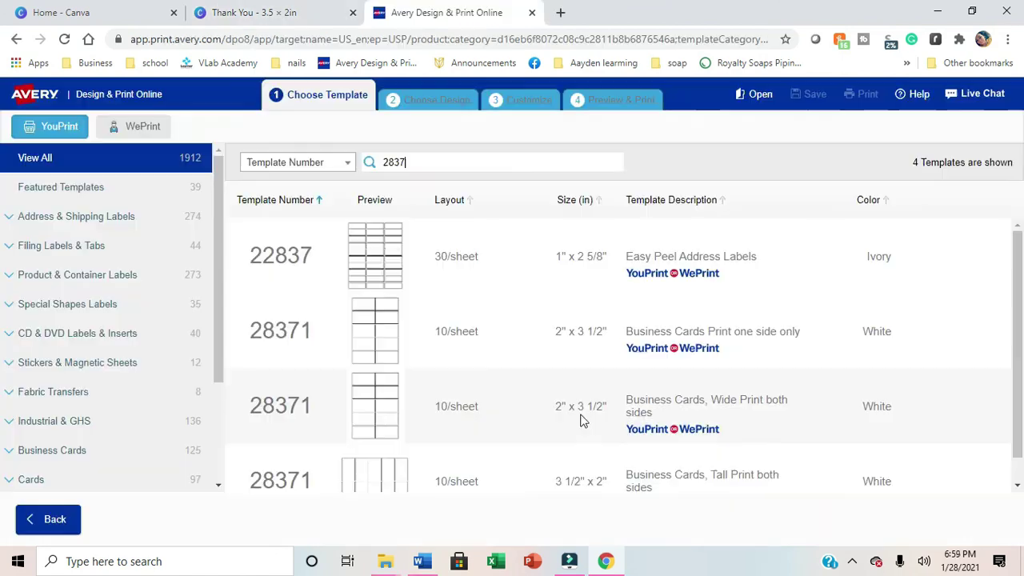
- Choose Avery template 28371 (wide, print both sides) and start uploading a complete design
left_click(582, 420)
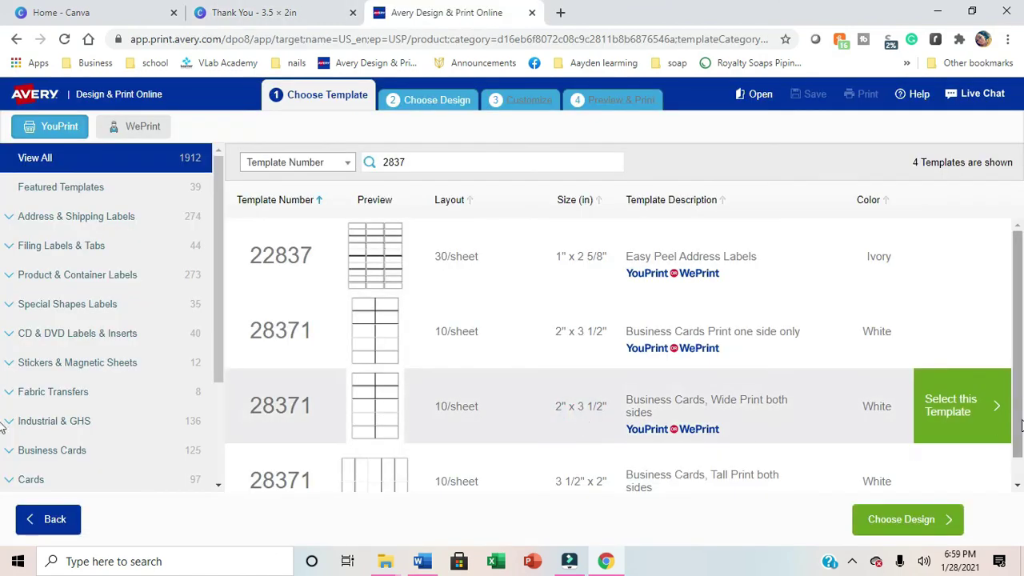
left_click(991, 412)
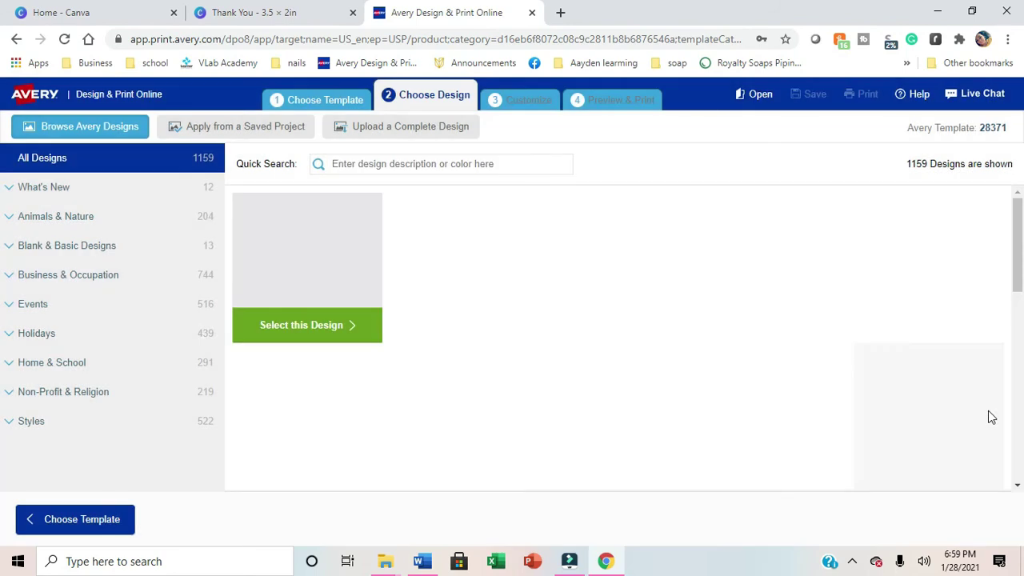
left_click(372, 130)
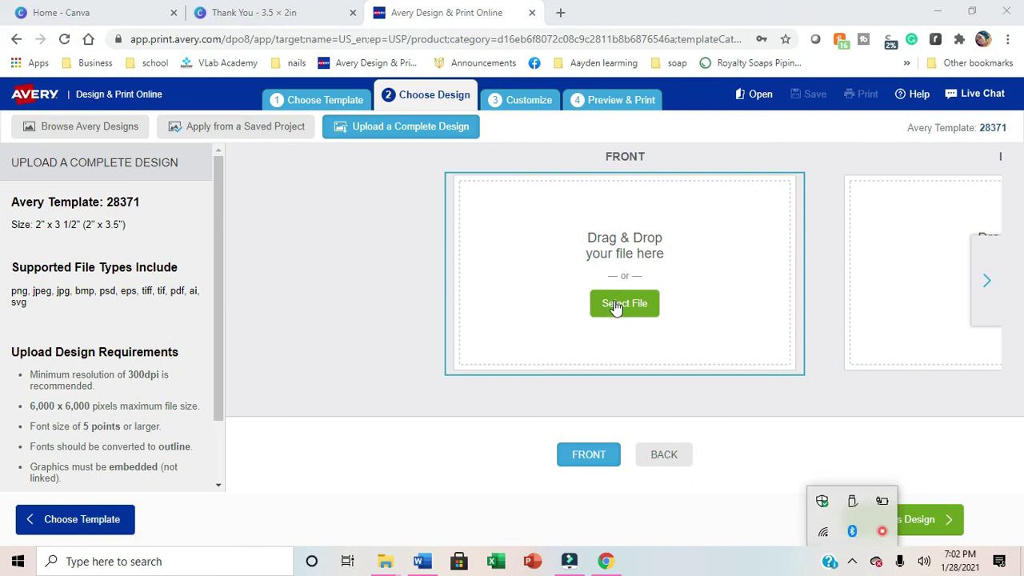
left_click(616, 305)
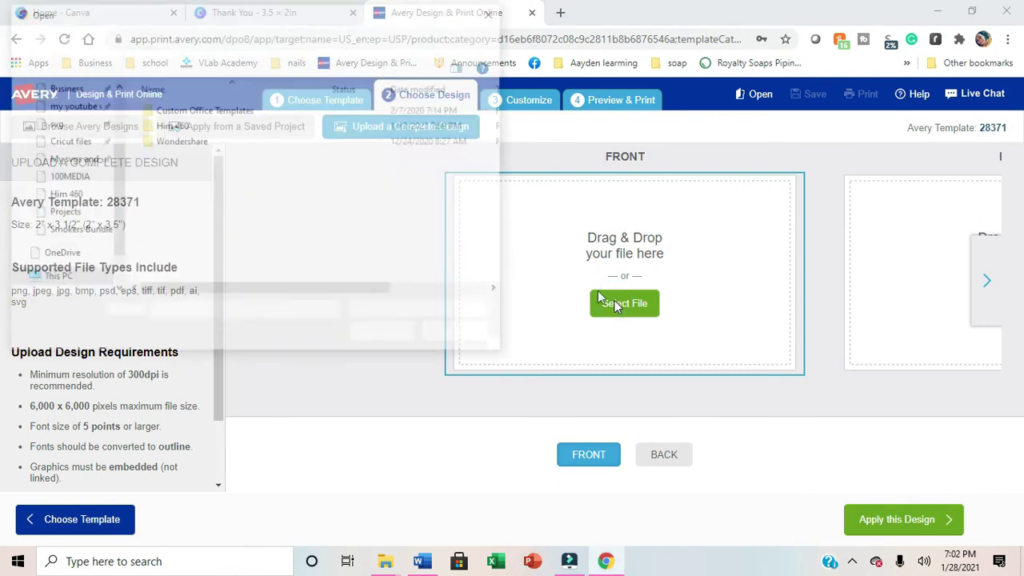
- Place image 1 from the Downloads 'Thank You' folder on the front and image 2 on the back
scroll(112, 168, "up", 2)
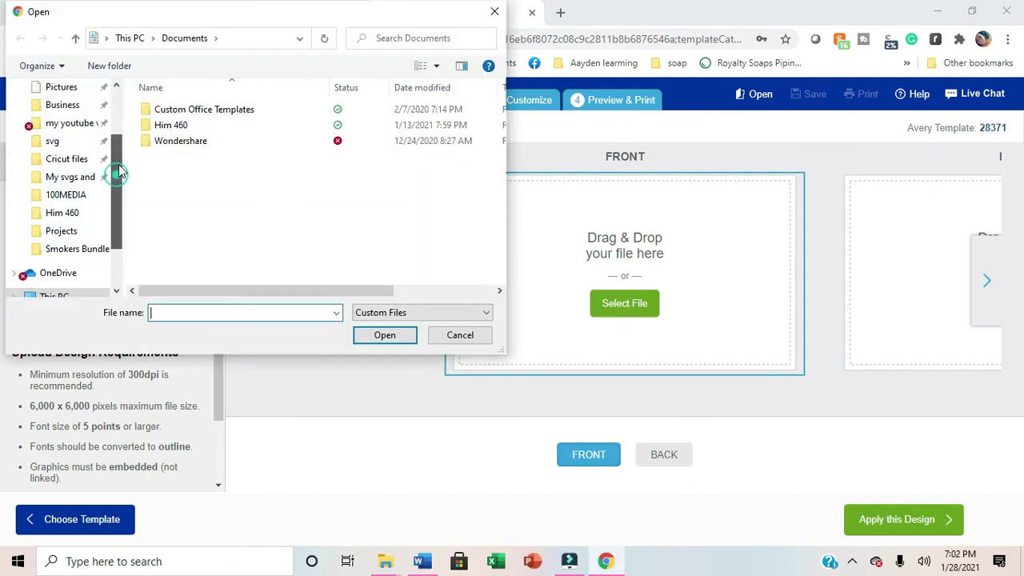
left_click(68, 105)
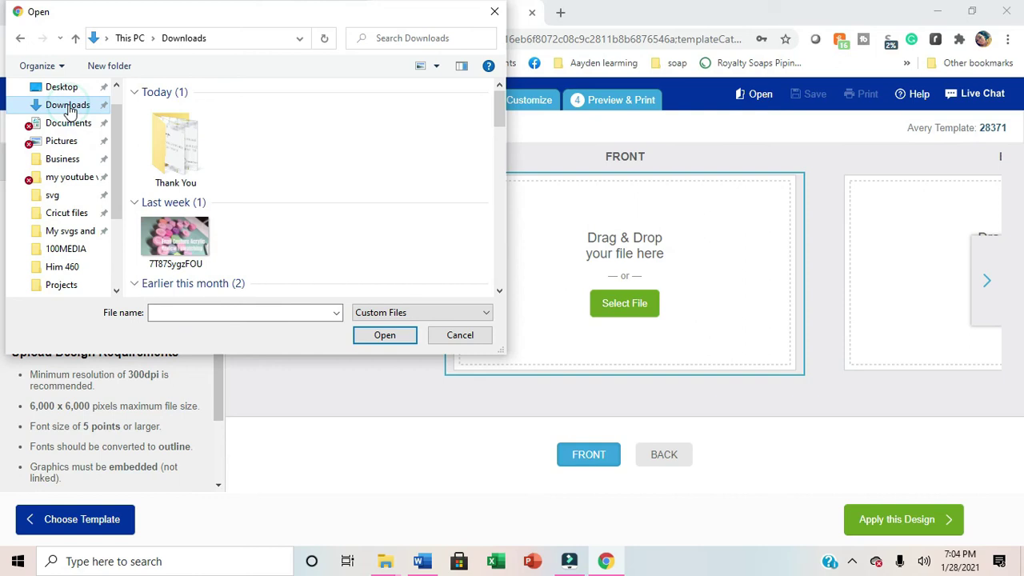
double_click(174, 144)
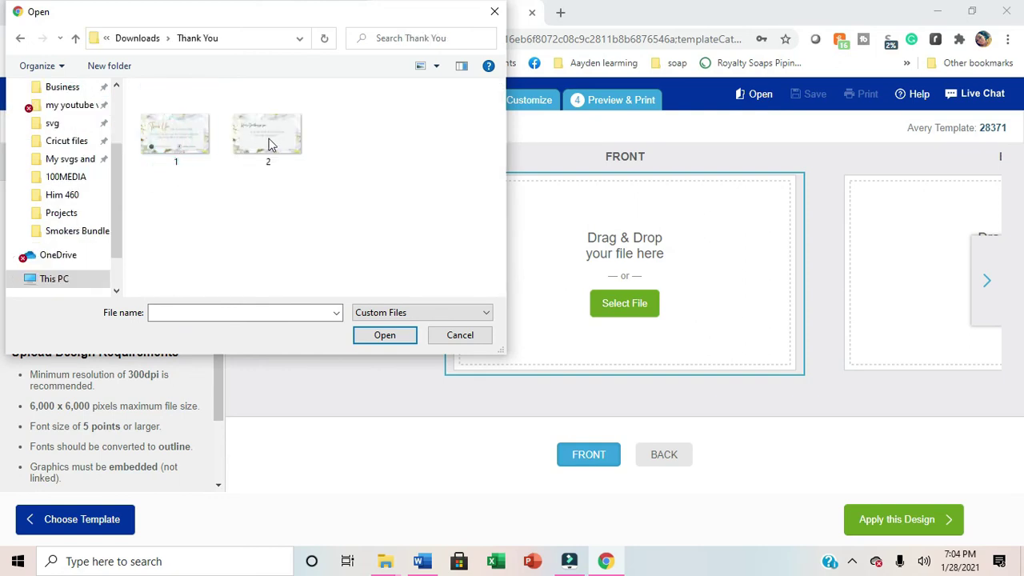
left_click_drag(171, 144, 602, 278)
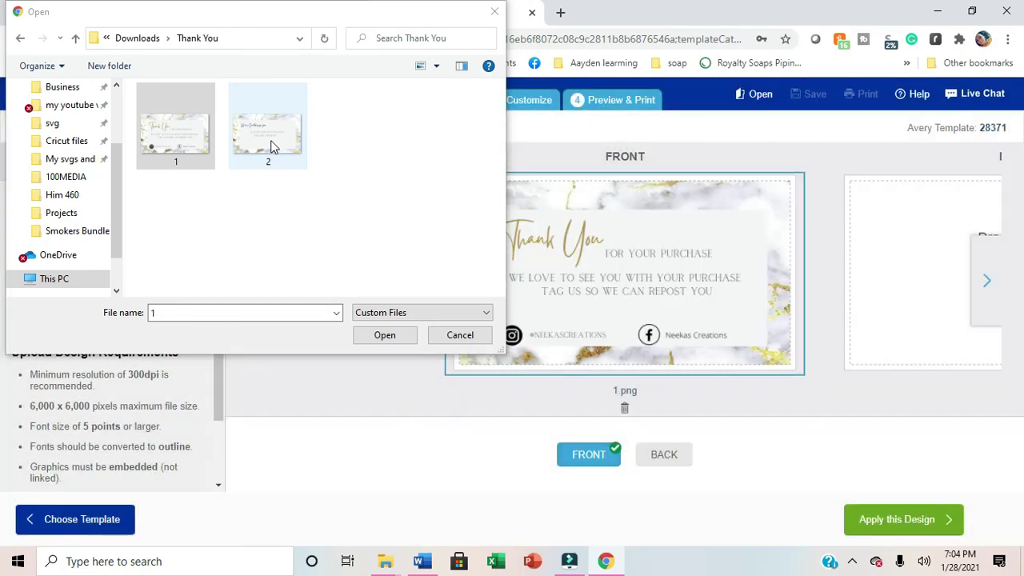
left_click_drag(271, 146, 908, 302)
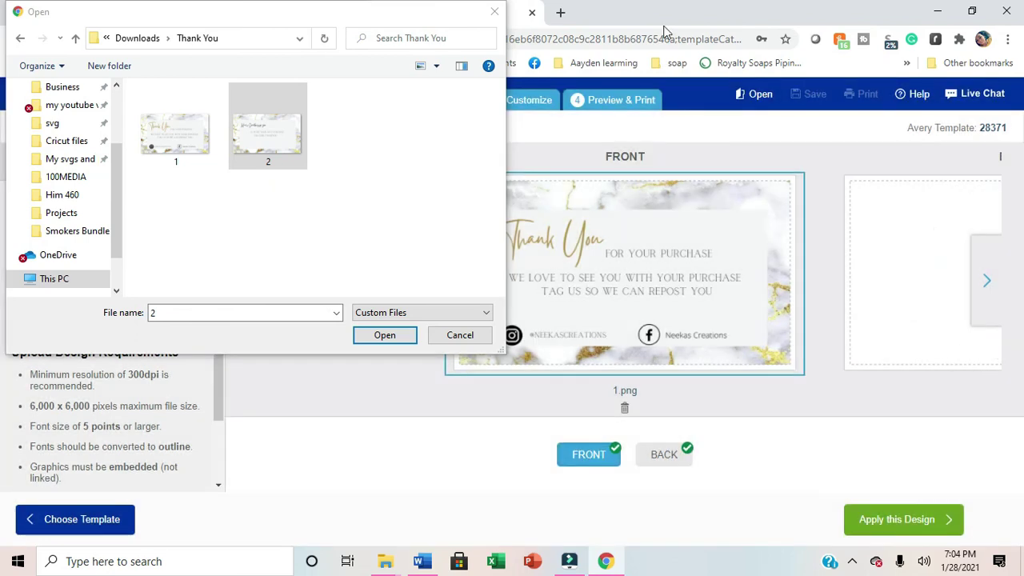
left_click(494, 11)
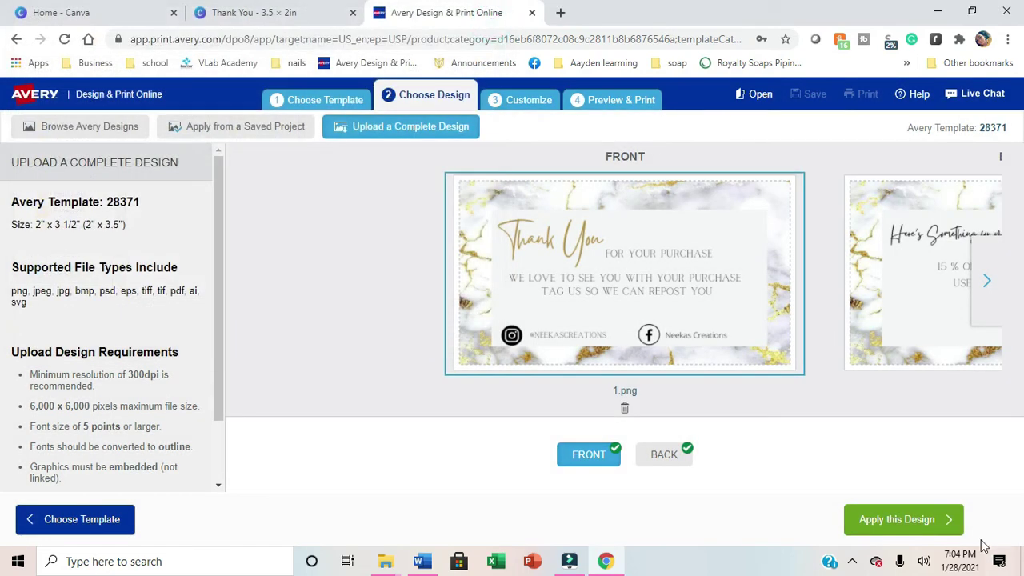
- Apply the design, check the coupon on the back of the sheet, and proceed to Preview & Print
left_click(896, 519)
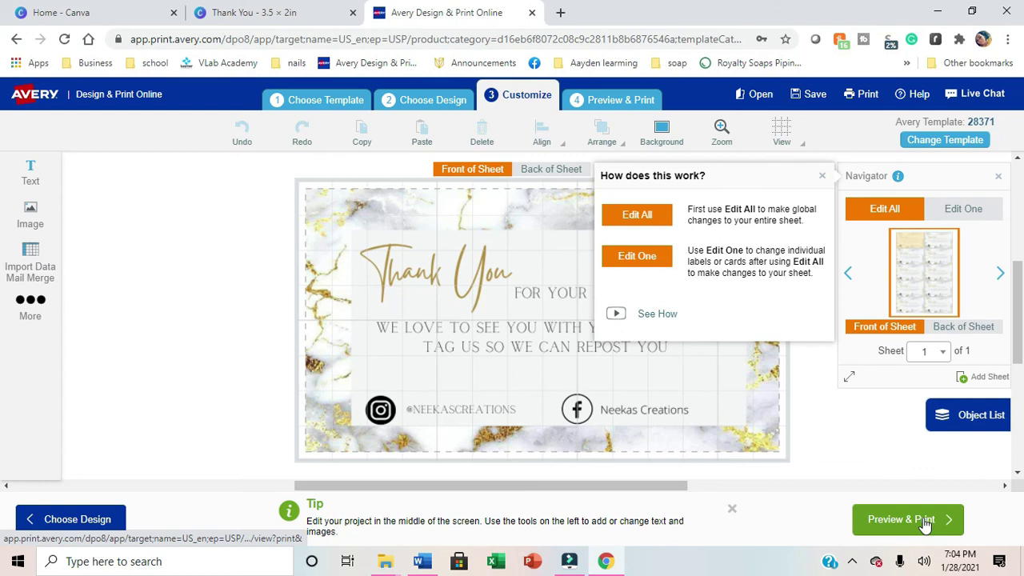
left_click(824, 176)
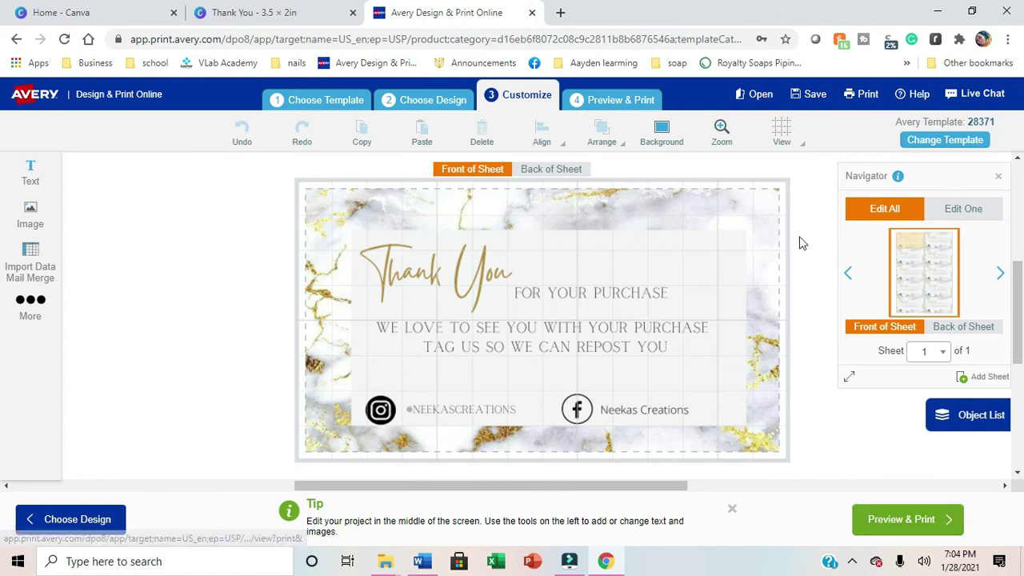
left_click(562, 170)
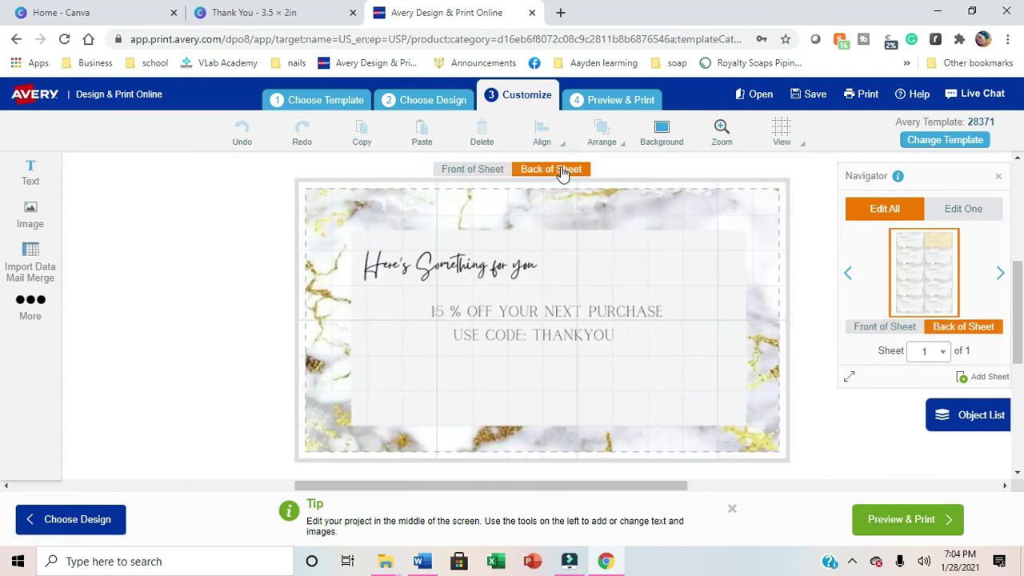
left_click_drag(519, 337, 508, 314)
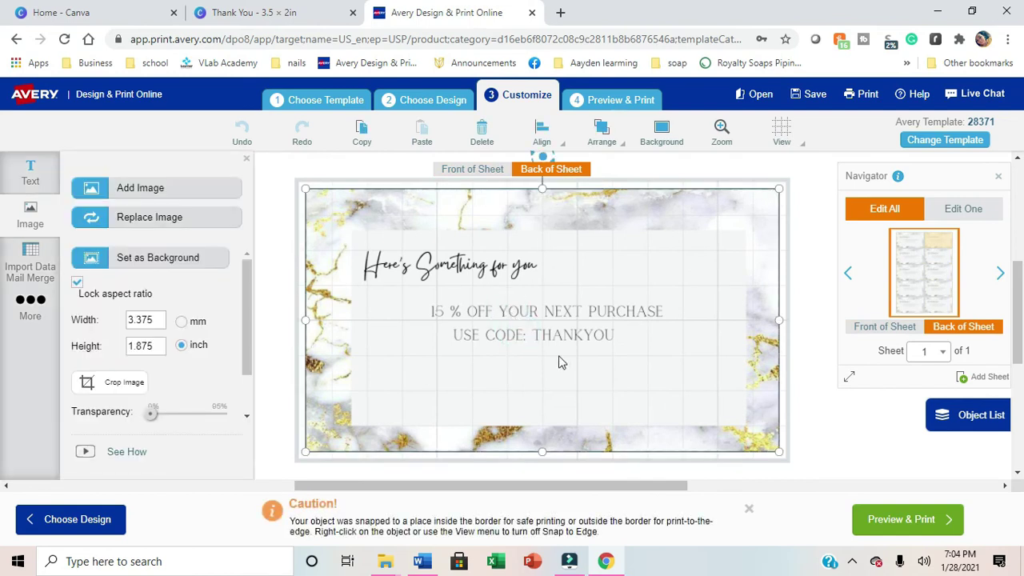
left_click(924, 521)
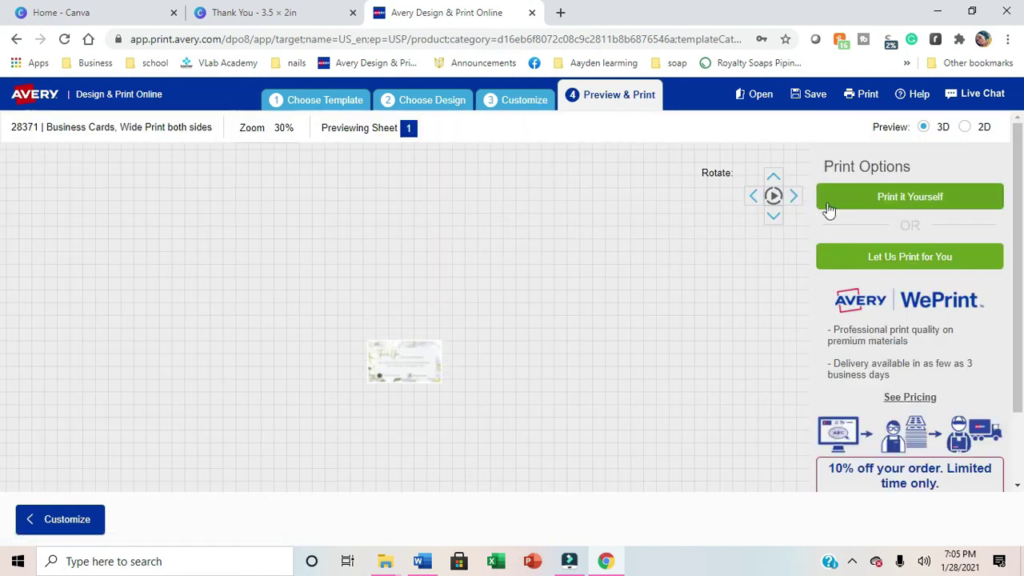
- Choose Print it Yourself, save the project to the account as Avery-10sheet-28371, and open its print PDF
left_click(874, 206)
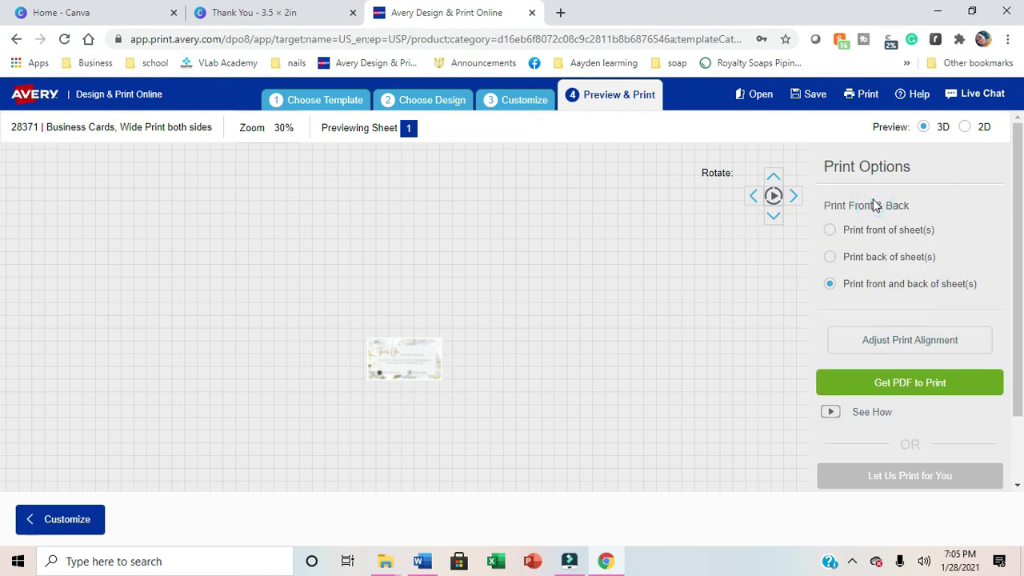
left_click(907, 383)
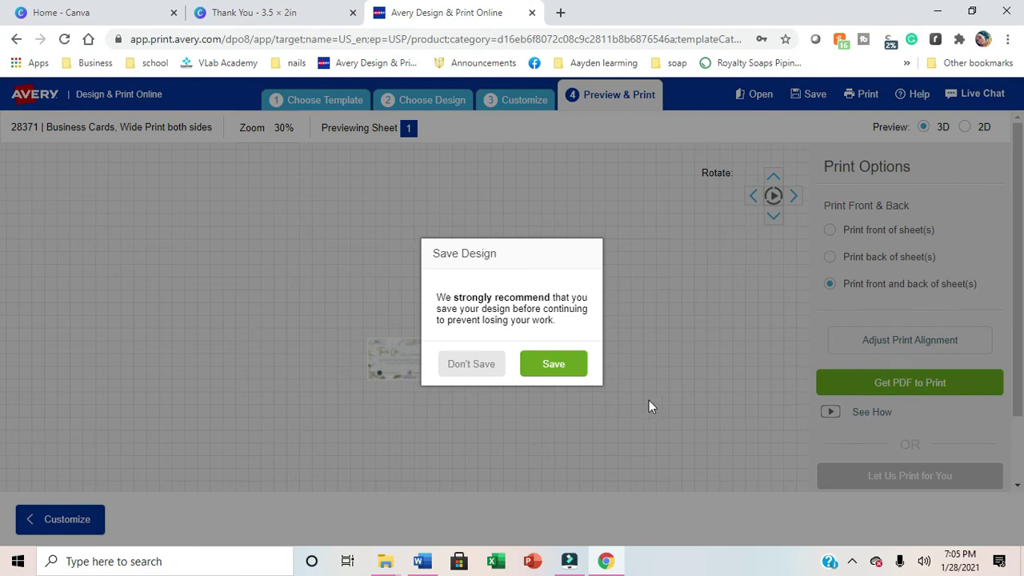
left_click(552, 364)
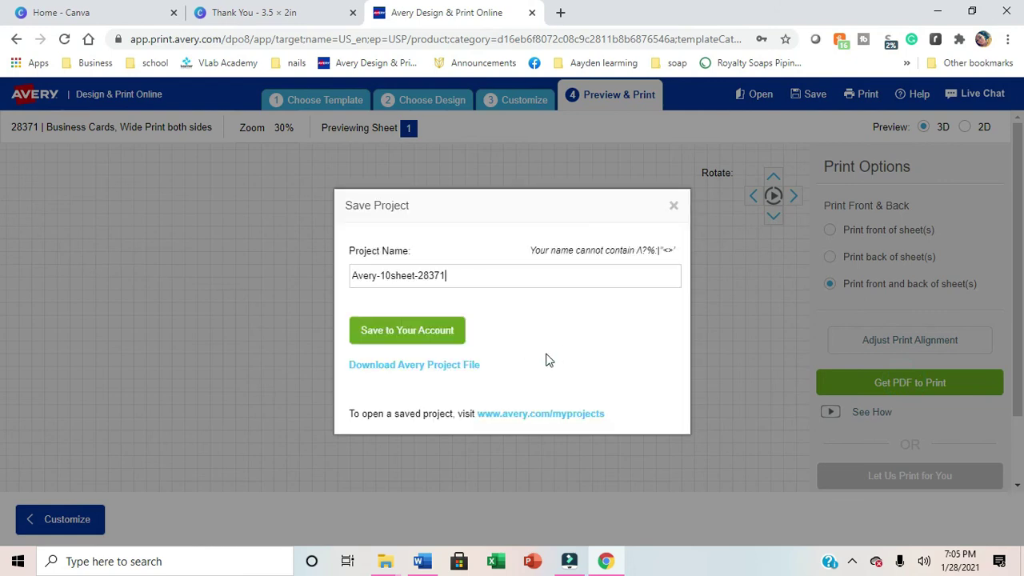
left_click(433, 331)
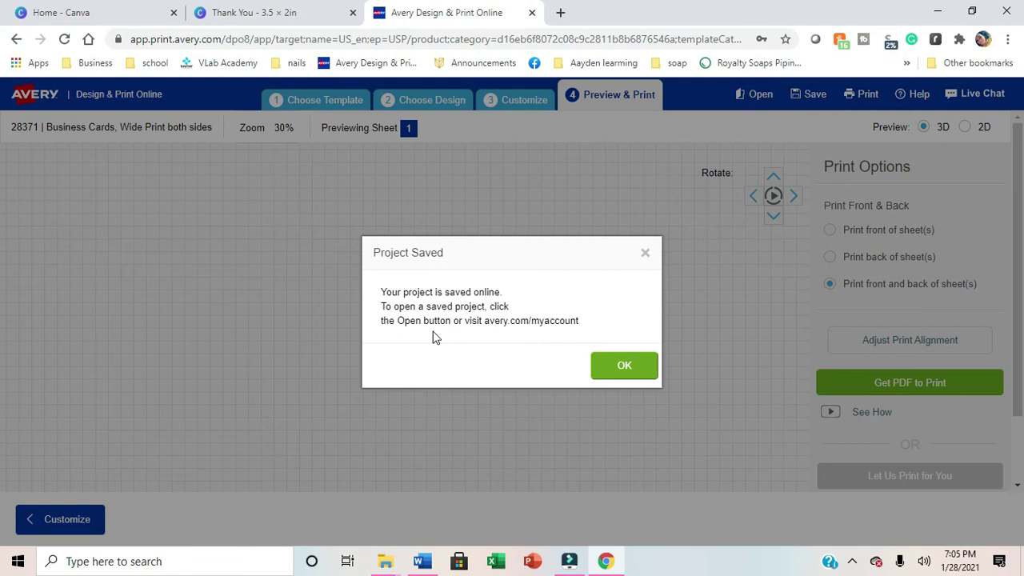
left_click(624, 366)
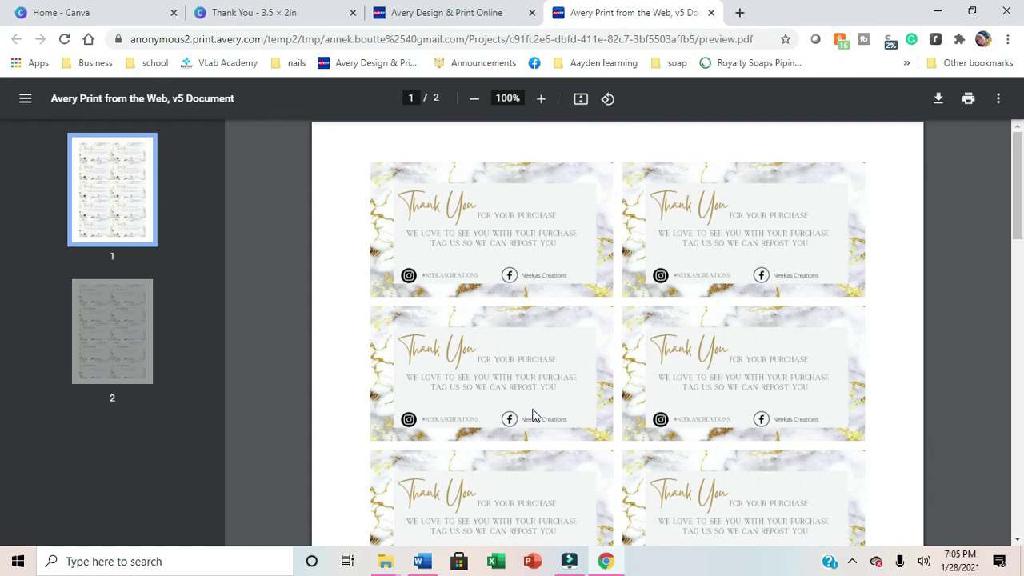
- Scroll the two-page card-sheet PDF and start printing it from Chrome's PDF viewer
left_click_drag(1020, 164, 1021, 87)
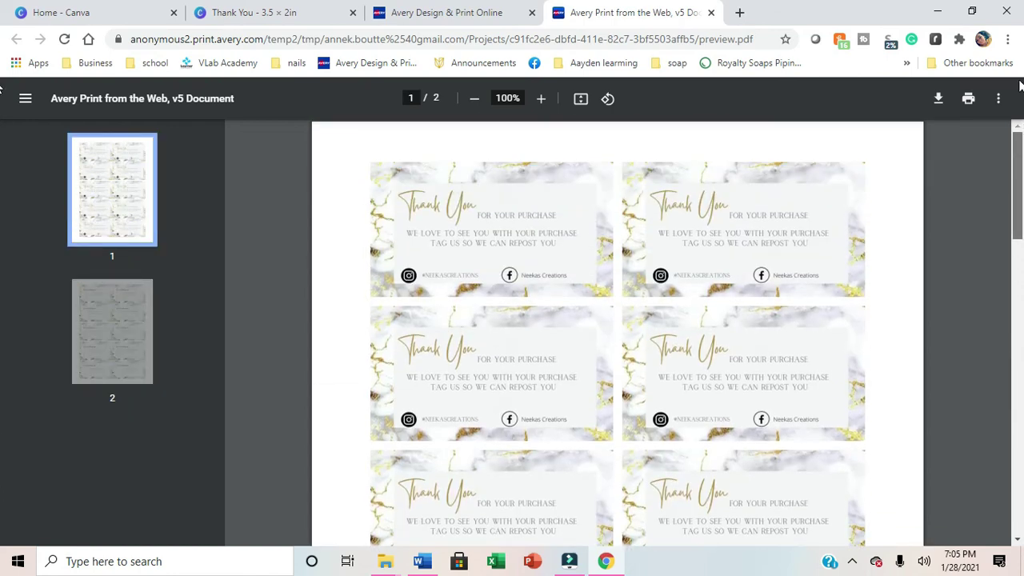
left_click(999, 99)
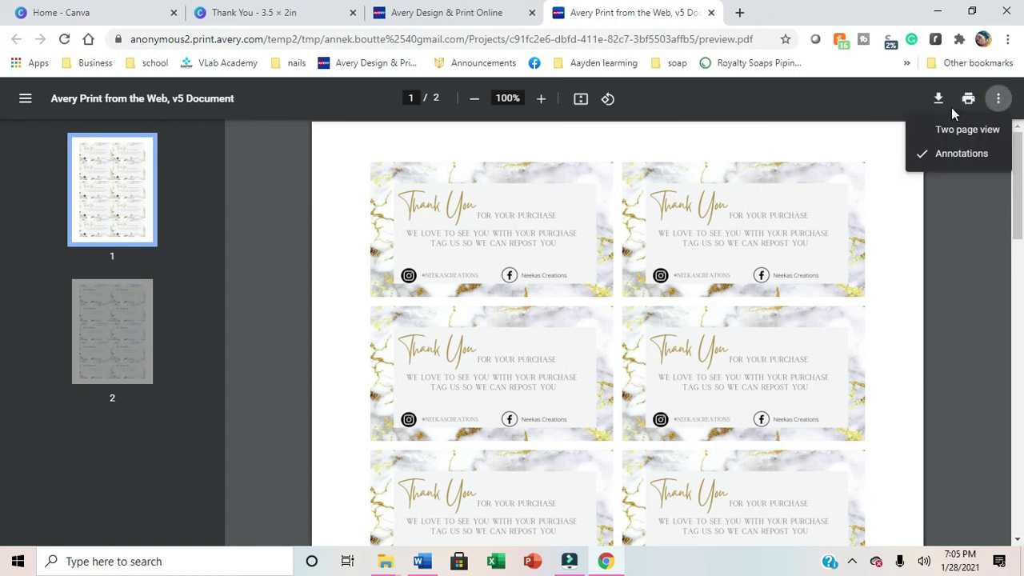
left_click(870, 100)
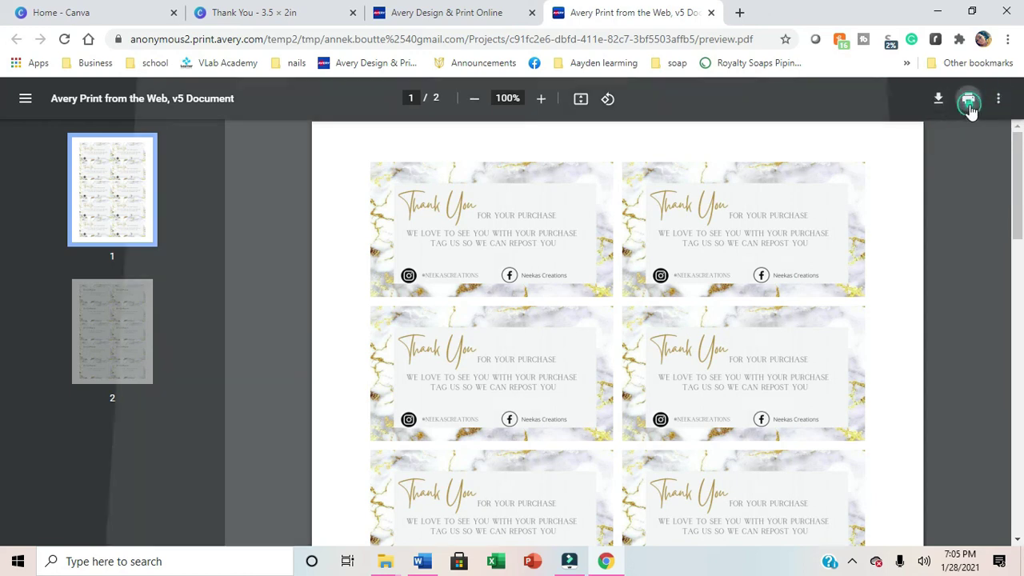
left_click(969, 103)
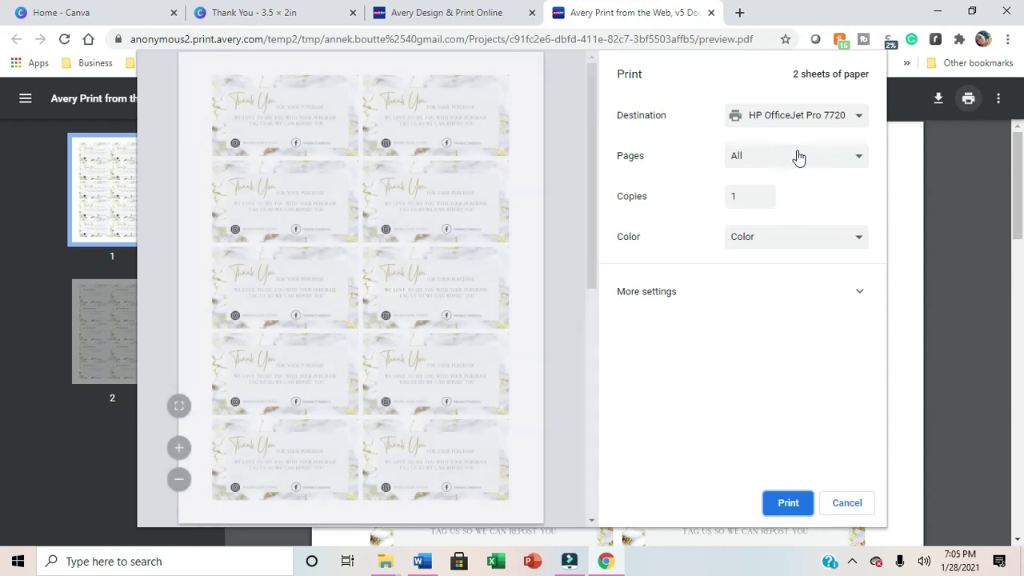
- Expand More settings and list every print destination with See more..
left_click(801, 117)
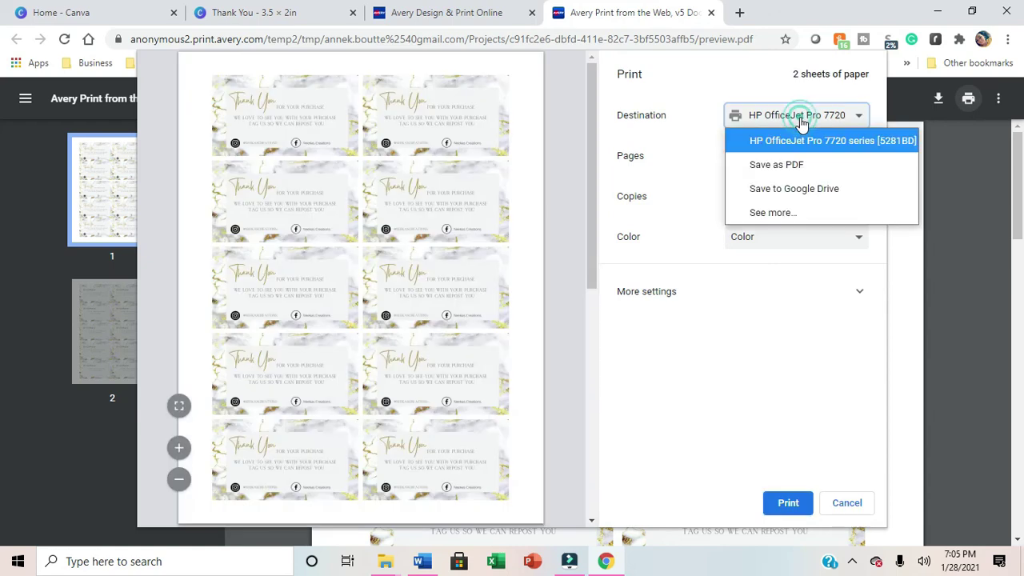
left_click(719, 296)
left_click(778, 120)
left_click(772, 212)
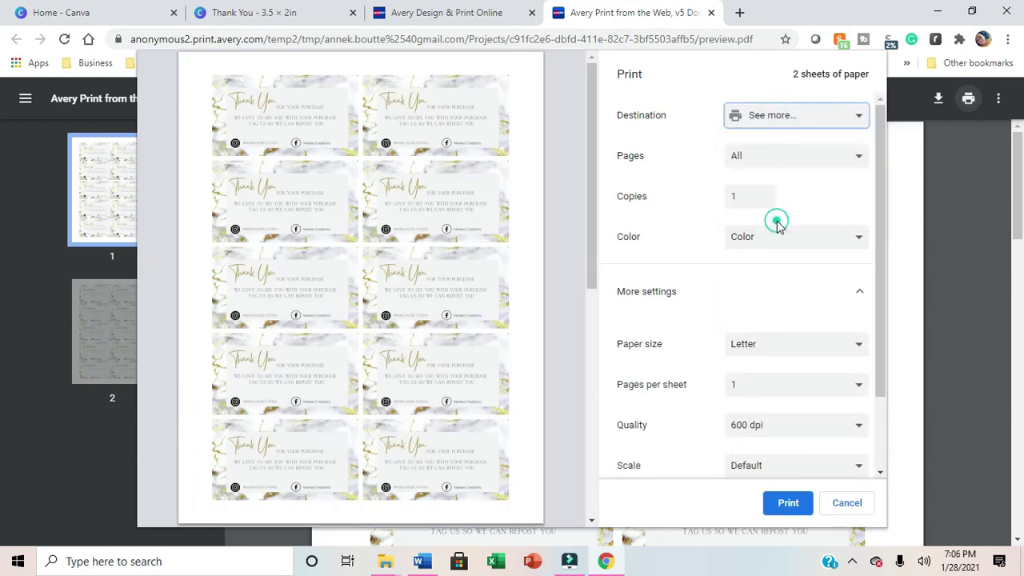